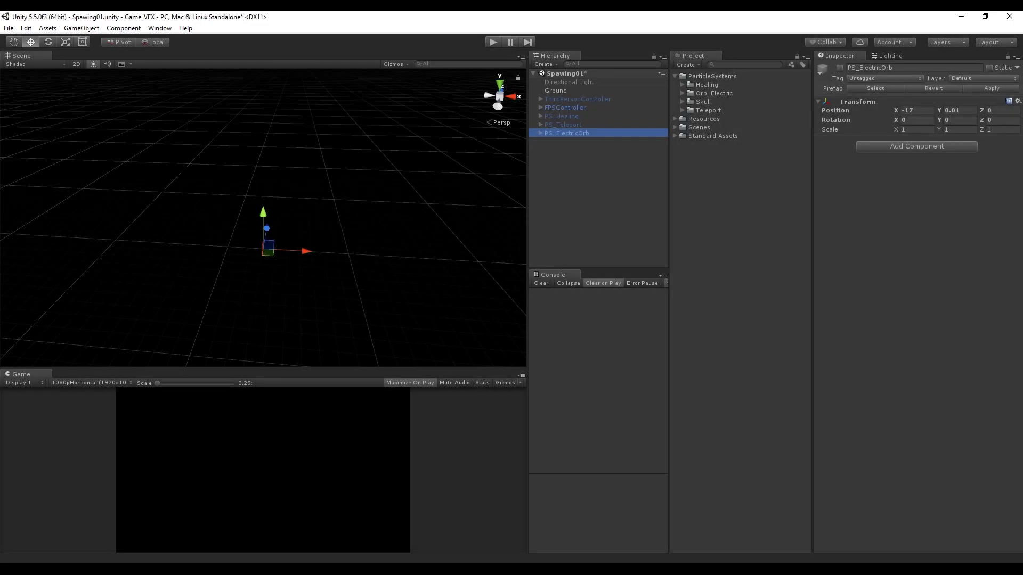
Create an empty scene object and name it PS_OrbElectric
{"action": "left_click", "coordinate": [535, 149]}
{"action": "right_click", "coordinate": [571, 165]}
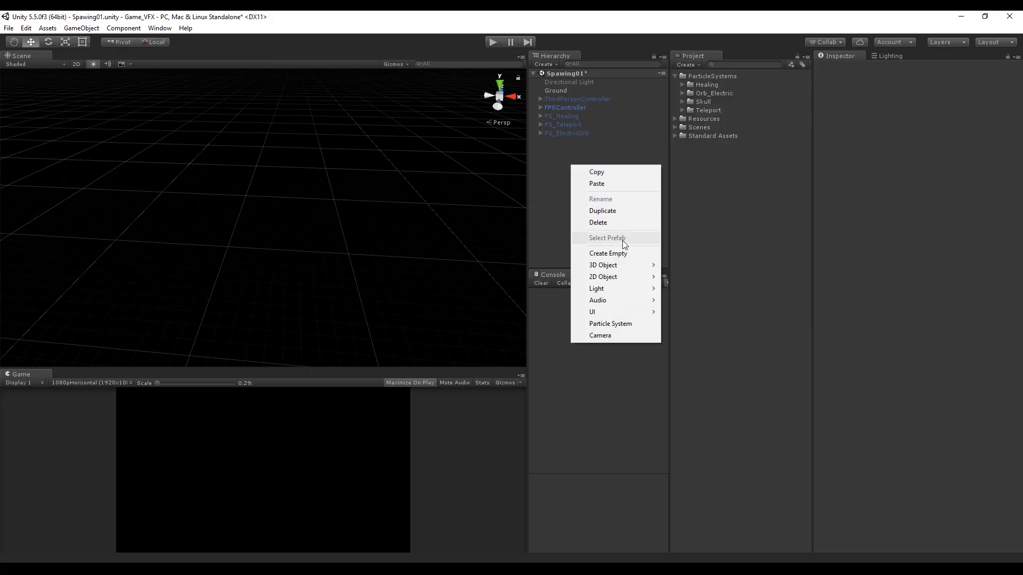
{"action": "left_click", "coordinate": [608, 253]}
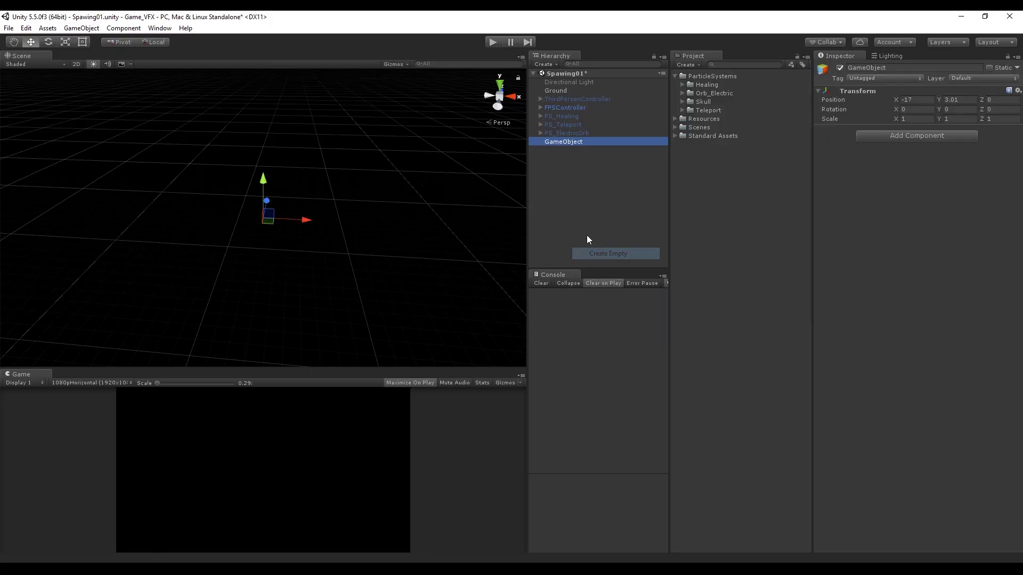
{"action": "left_click", "coordinate": [568, 141]}
{"action": "type", "text": "P"}
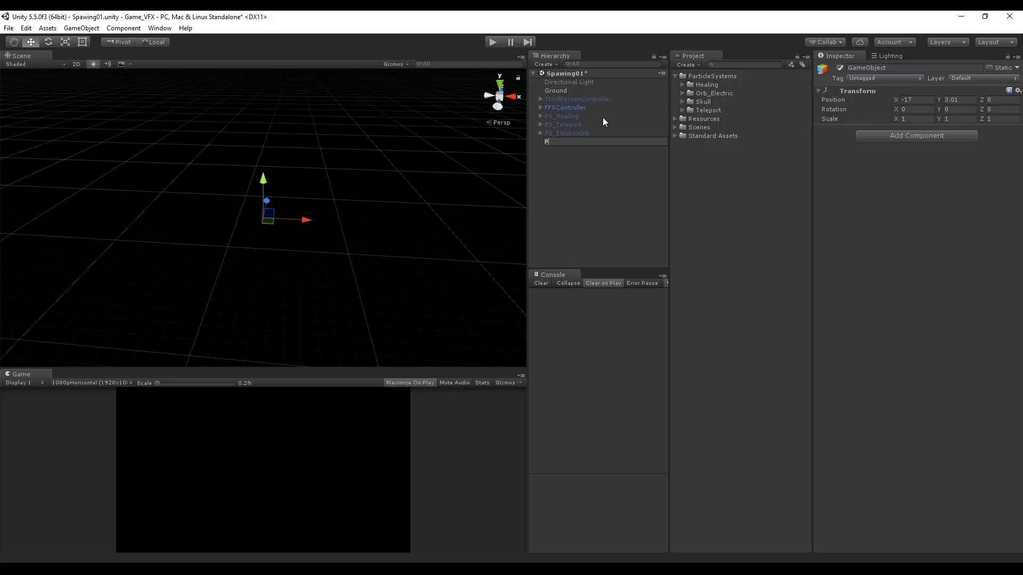
{"action": "type", "text": "S_OrbElectric"}
{"action": "key", "text": "Return"}
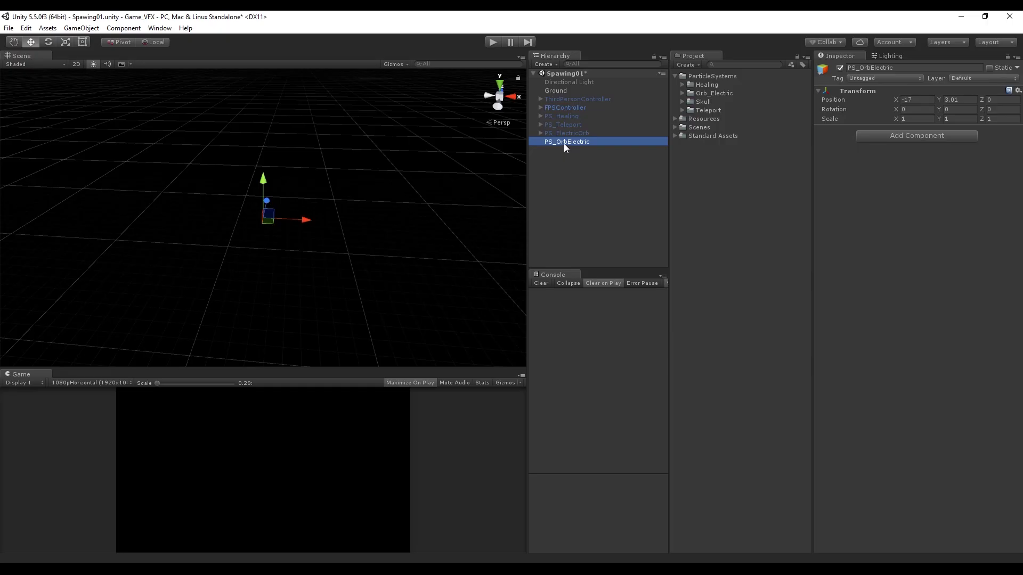
Add a particle system named Circle as a child of PS_OrbElectric and set its X rotation to -90
{"action": "right_click", "coordinate": [564, 143]}
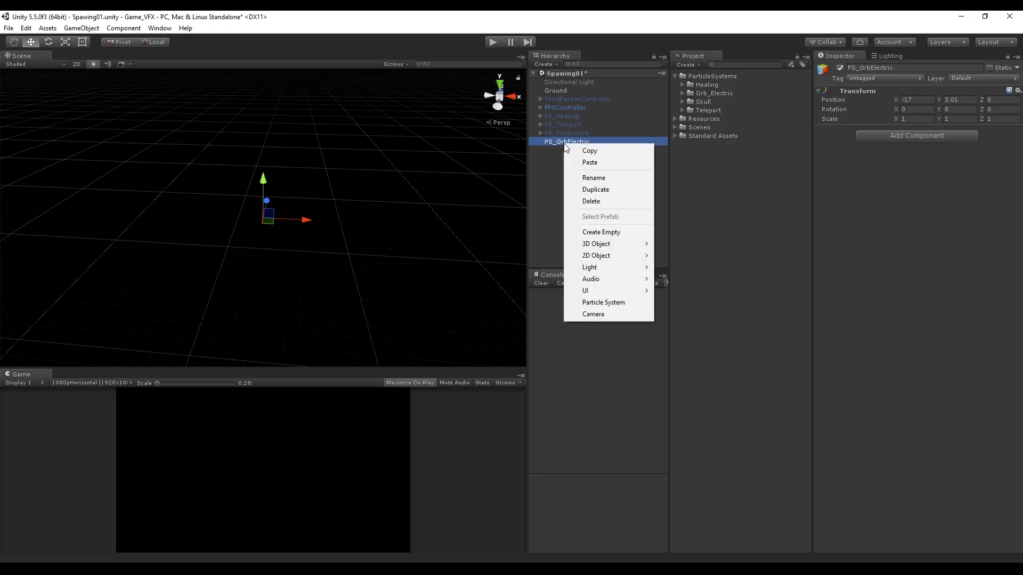
{"action": "left_click", "coordinate": [618, 303]}
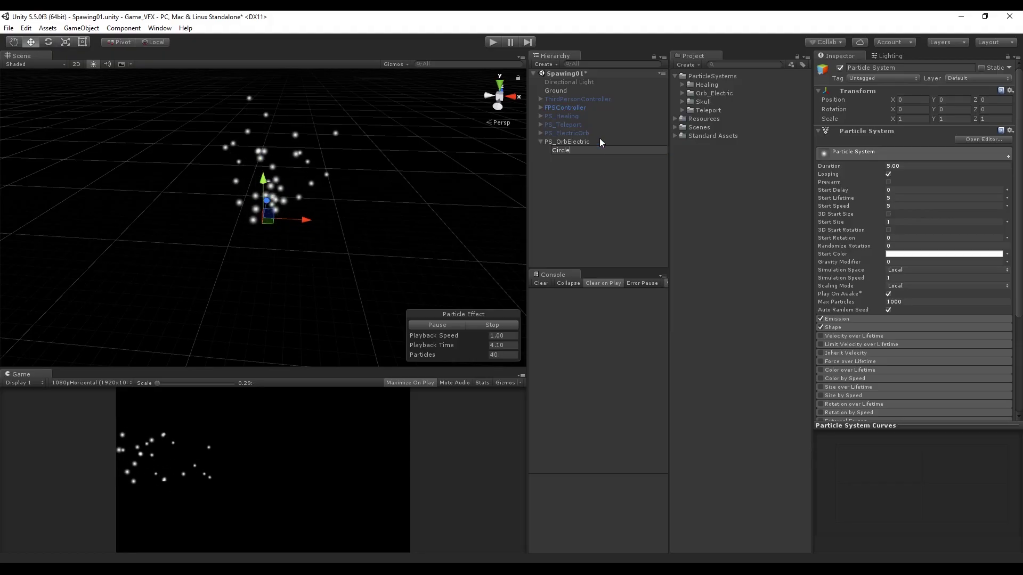
{"action": "left_click_drag", "start_coordinate": [427, 195], "coordinate": [292, 215], "text": "alt"}
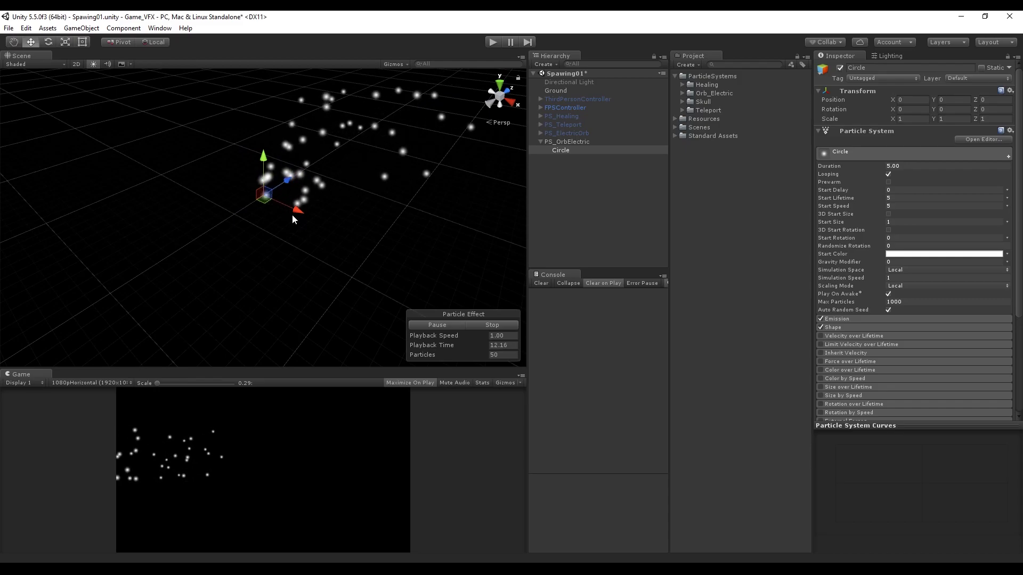
{"action": "left_click", "coordinate": [917, 110]}
{"action": "type", "text": "-90"}
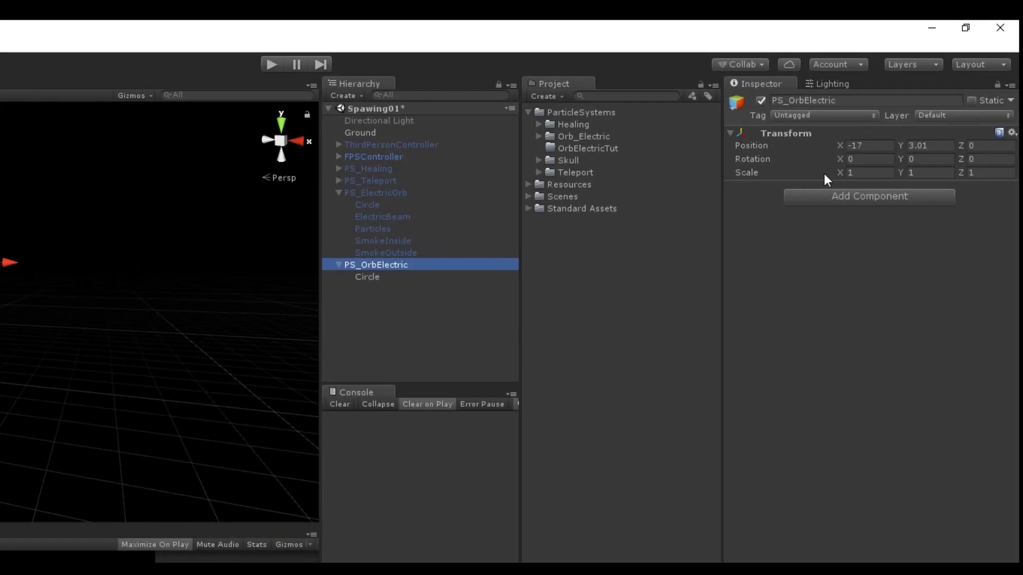
{"action": "left_click", "coordinate": [936, 146]}
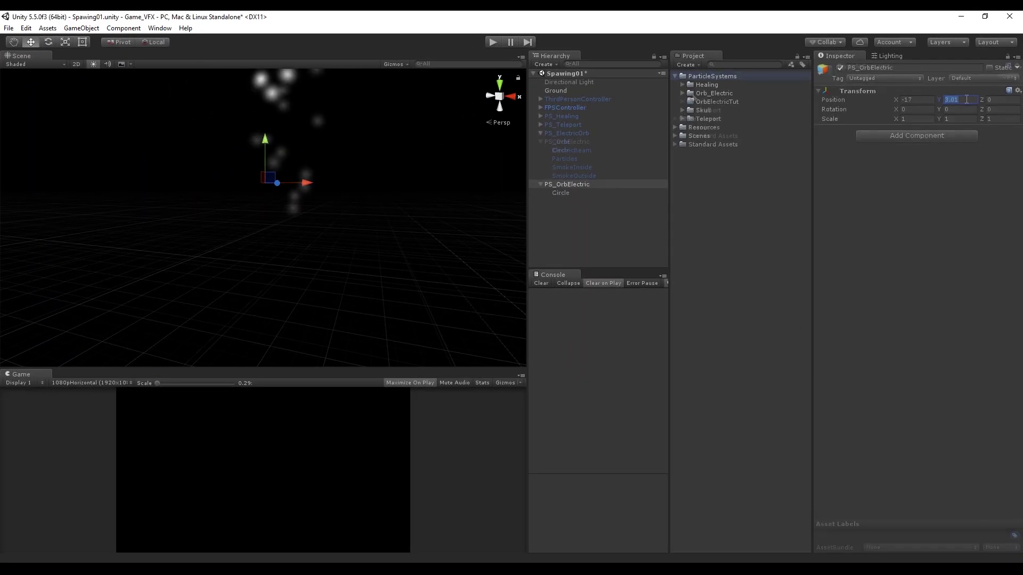
Create a folder named OrbElectricTut inside the ParticleSystems project folder
{"action": "left_click", "coordinate": [709, 76]}
{"action": "right_click", "coordinate": [708, 75]}
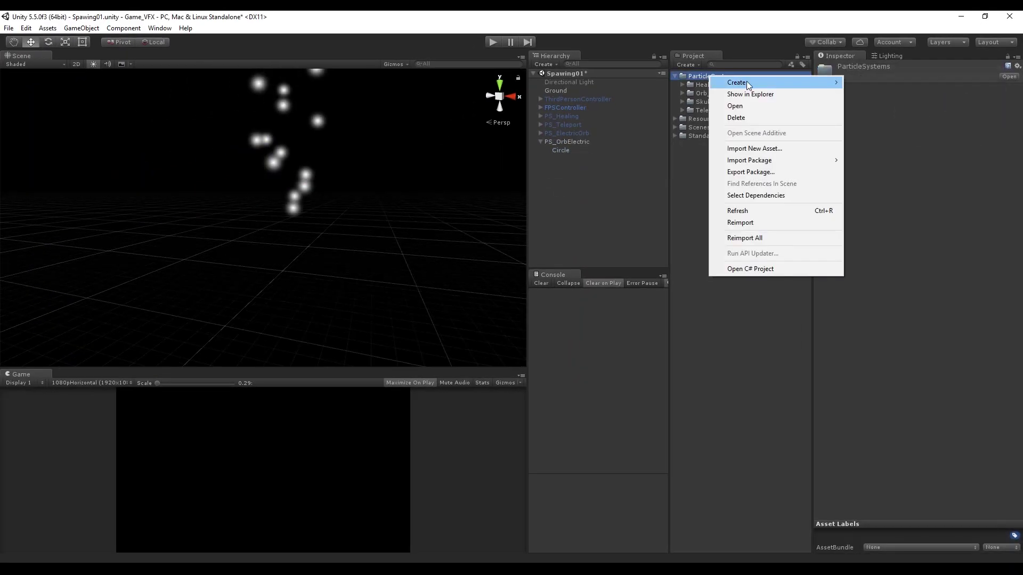
{"action": "mouse_move", "coordinate": [747, 81]}
{"action": "left_click", "coordinate": [885, 82]}
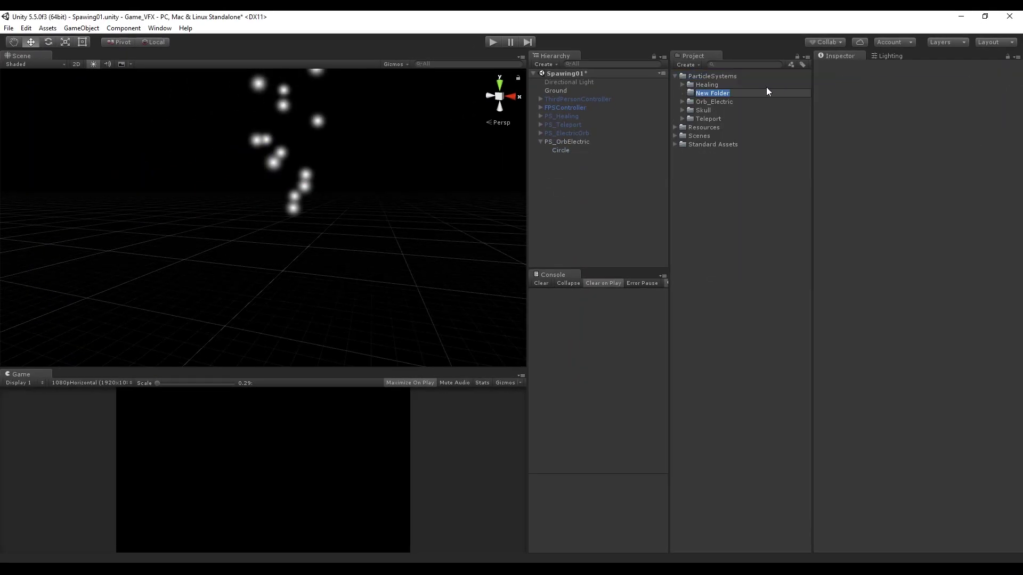
{"action": "type", "text": "OrbElectricTut"}
{"action": "key", "text": "Return"}
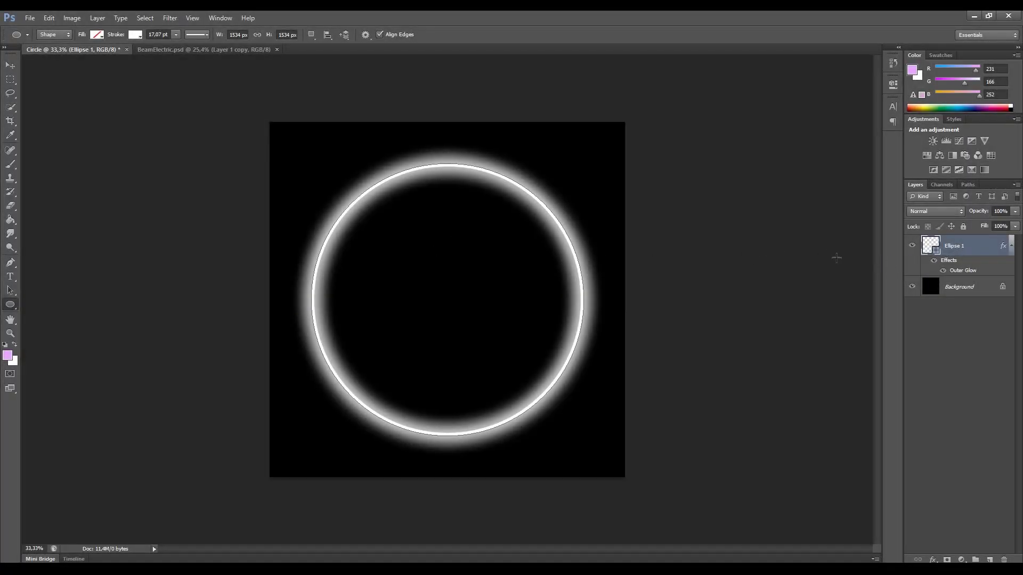
Switch to Photoshop, hide the Ellipse 1 layer, and draw an unfilled white-stroked circle about 1675 px wide, centred on the canvas
{"action": "left_click", "coordinate": [912, 246]}
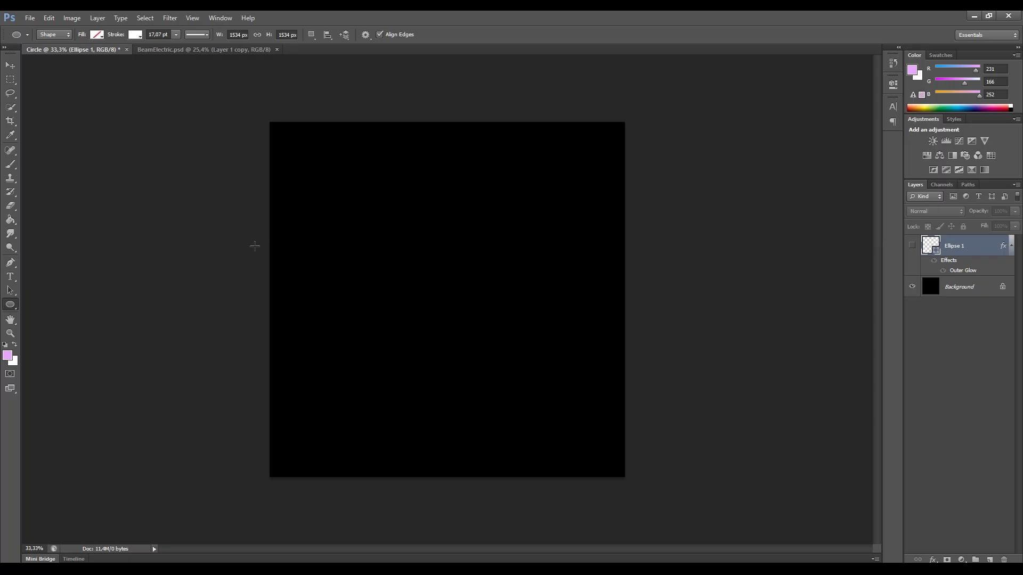
{"action": "key", "text": "d"}
{"action": "mouse_move", "coordinate": [453, 285]}
{"action": "left_mouse_down"}
{"action": "mouse_move", "coordinate": [405, 231]}
{"action": "mouse_move", "coordinate": [362, 220]}
{"action": "mouse_move", "coordinate": [311, 134]}
{"action": "left_mouse_up"}
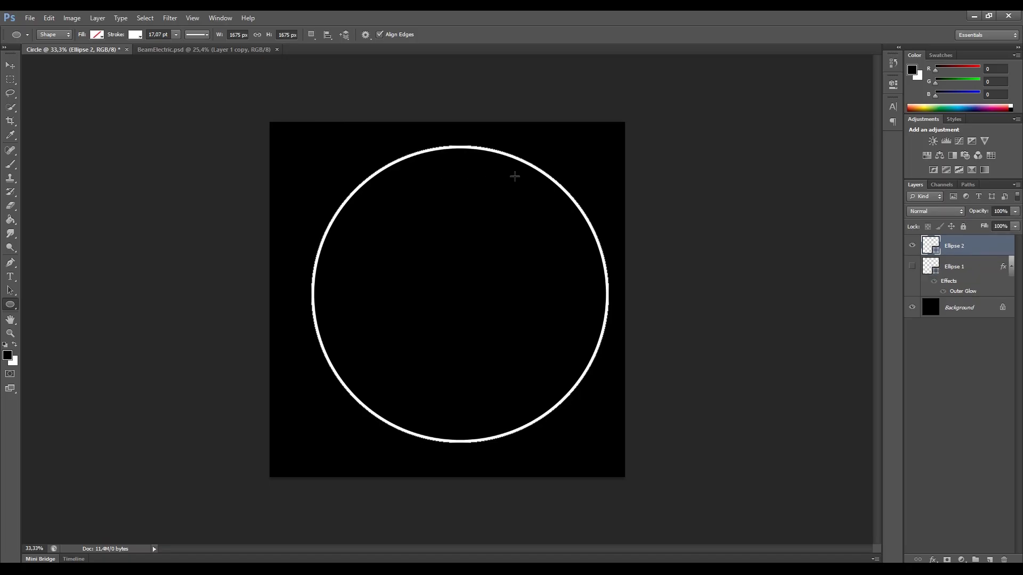
{"action": "left_click", "coordinate": [97, 35]}
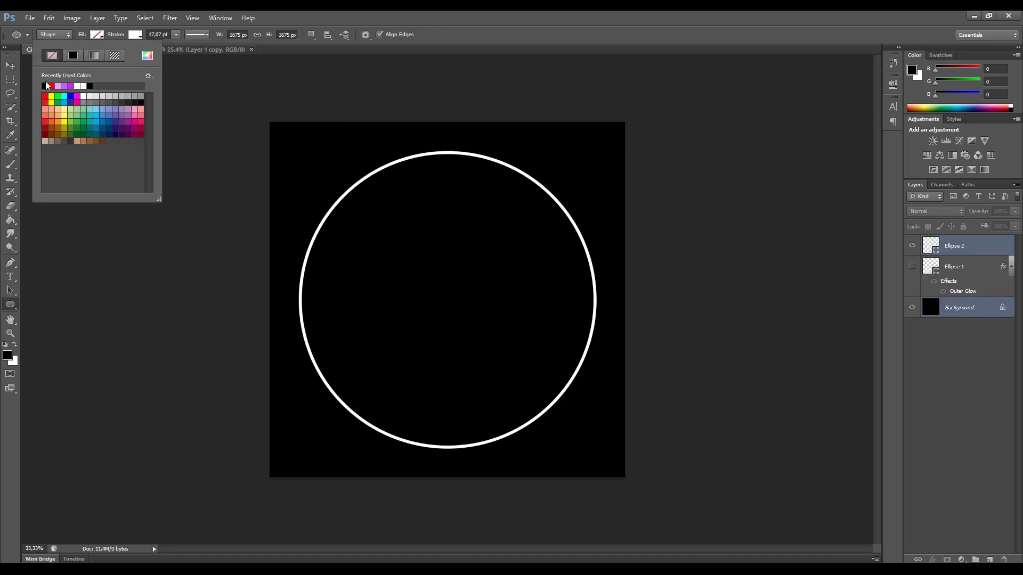
{"action": "left_click", "coordinate": [135, 35]}
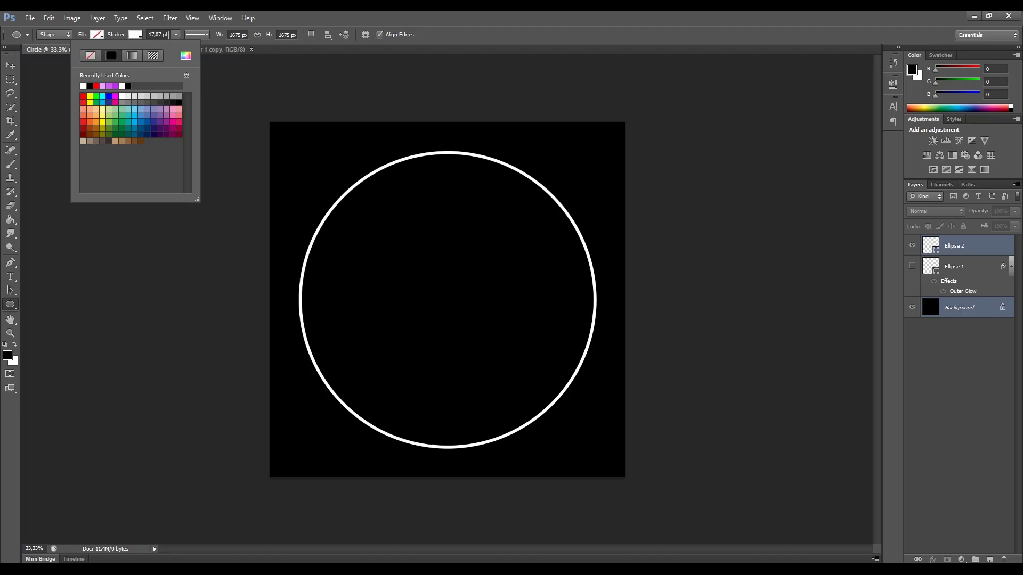
{"action": "left_click", "coordinate": [163, 35]}
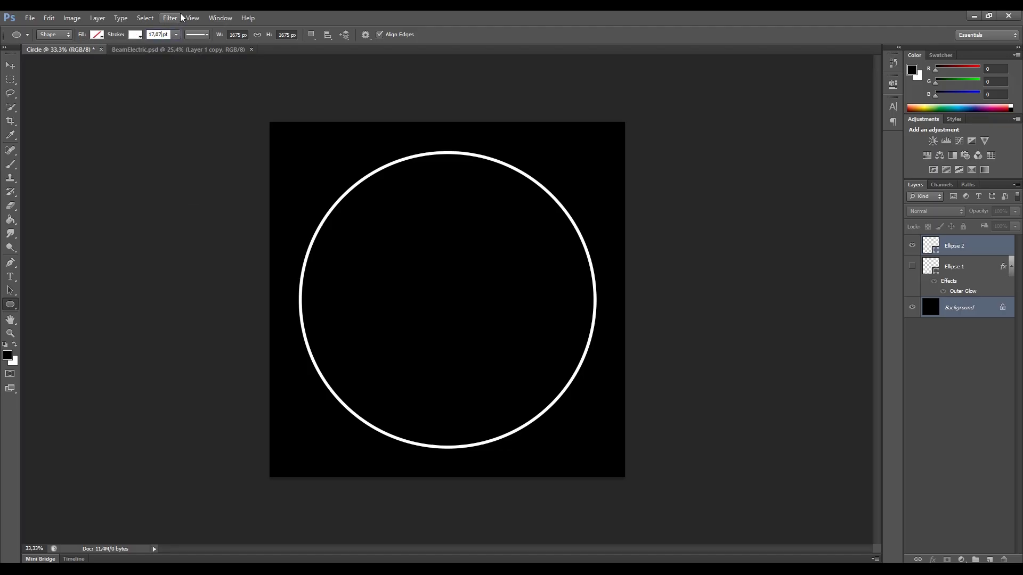
{"action": "key", "text": "ctrl+a"}
Add a white Outer Glow style to the new circle's layer and enlarge the glow size
{"action": "double_click", "coordinate": [972, 249]}
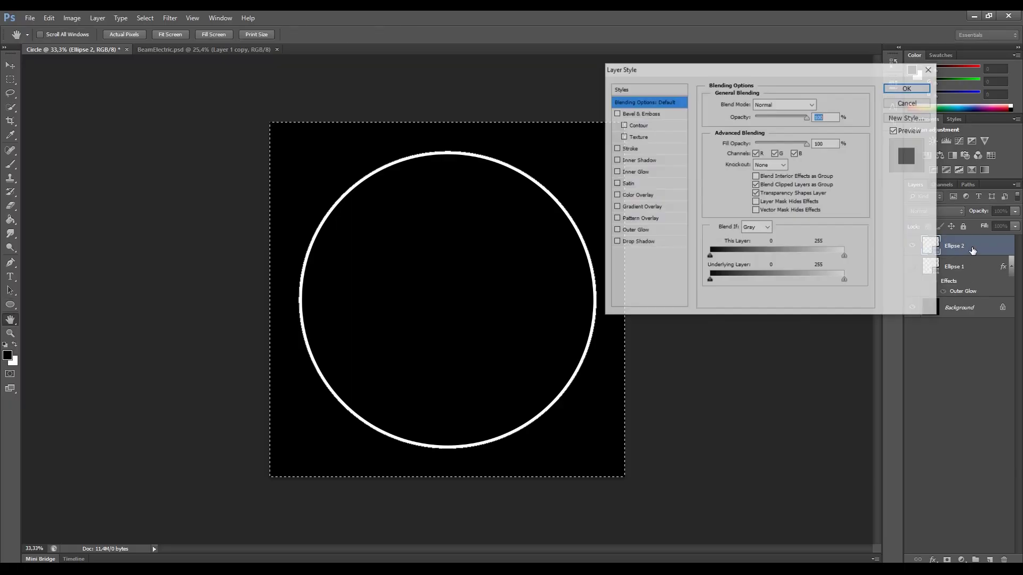
{"action": "left_click_drag", "start_coordinate": [736, 74], "coordinate": [745, 73]}
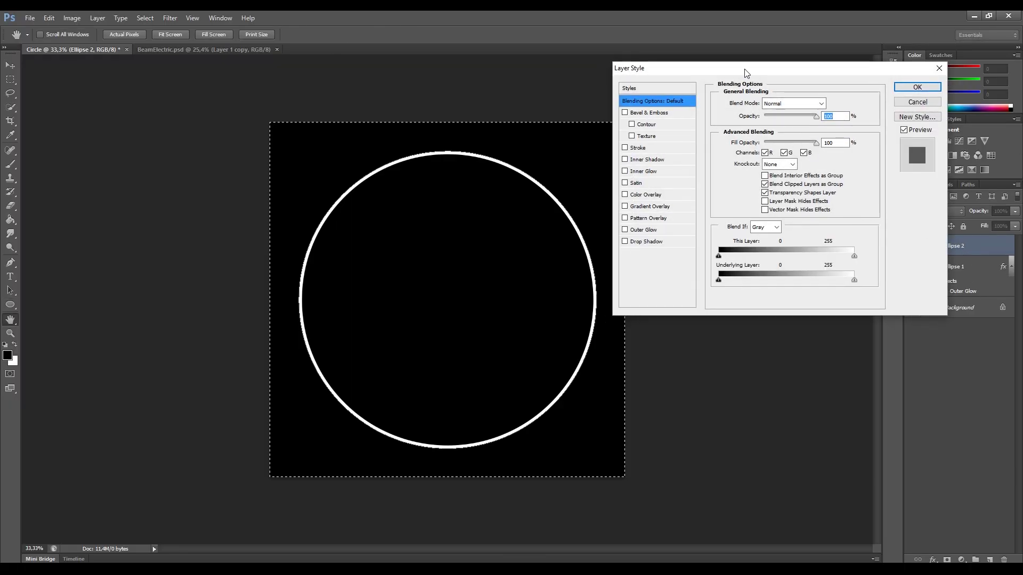
{"action": "left_click", "coordinate": [625, 229]}
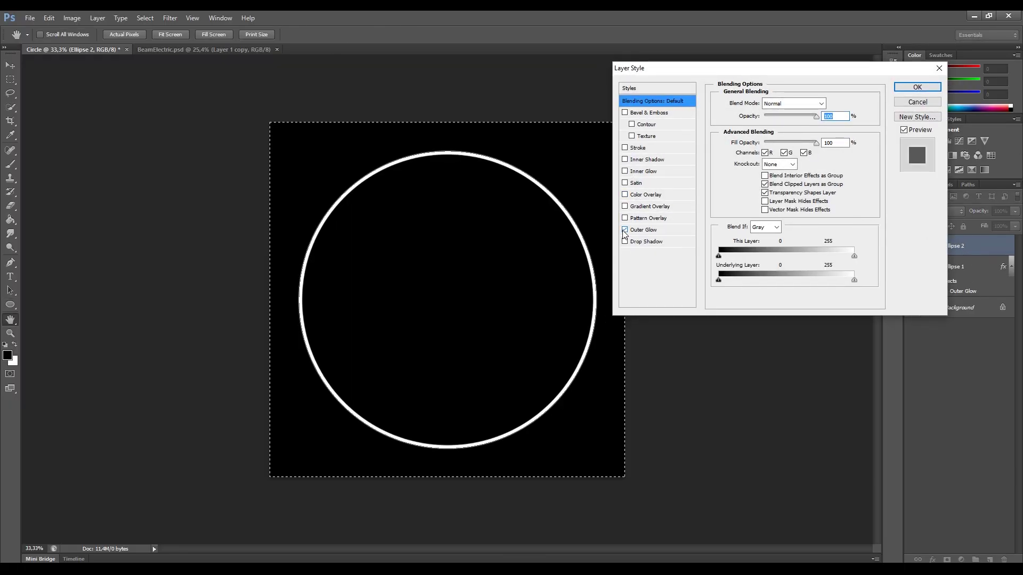
{"action": "left_click", "coordinate": [650, 235]}
{"action": "left_click", "coordinate": [786, 141]}
{"action": "key", "text": "Return"}
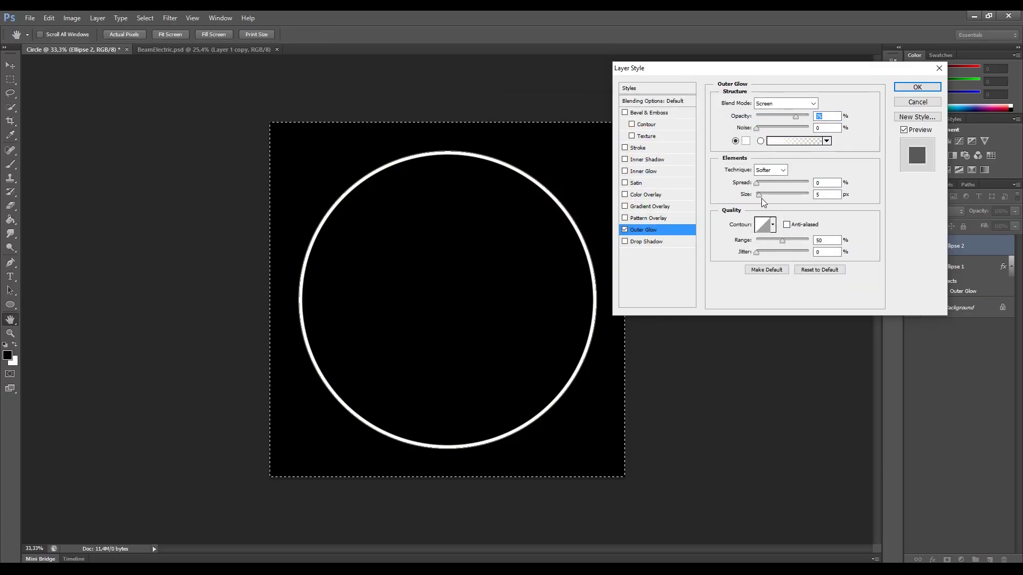
{"action": "mouse_move", "coordinate": [757, 195]}
{"action": "left_mouse_down"}
{"action": "mouse_move", "coordinate": [780, 204]}
{"action": "mouse_move", "coordinate": [759, 187]}
{"action": "left_mouse_up"}
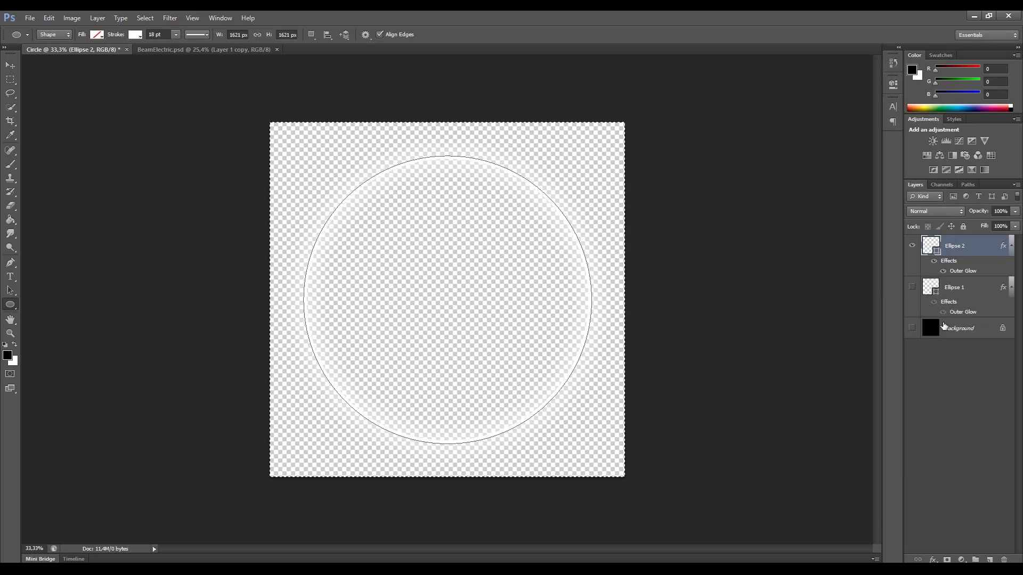
Save the glowing circle on a transparent background as a new image named CircleTUT
{"action": "left_click", "coordinate": [934, 391]}
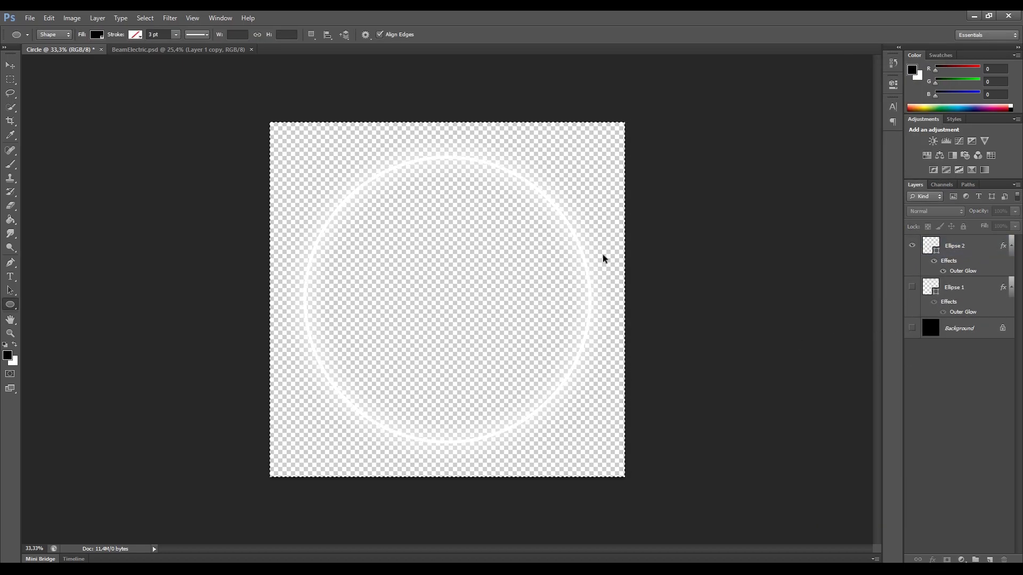
{"action": "key", "text": "ctrl+shift+s"}
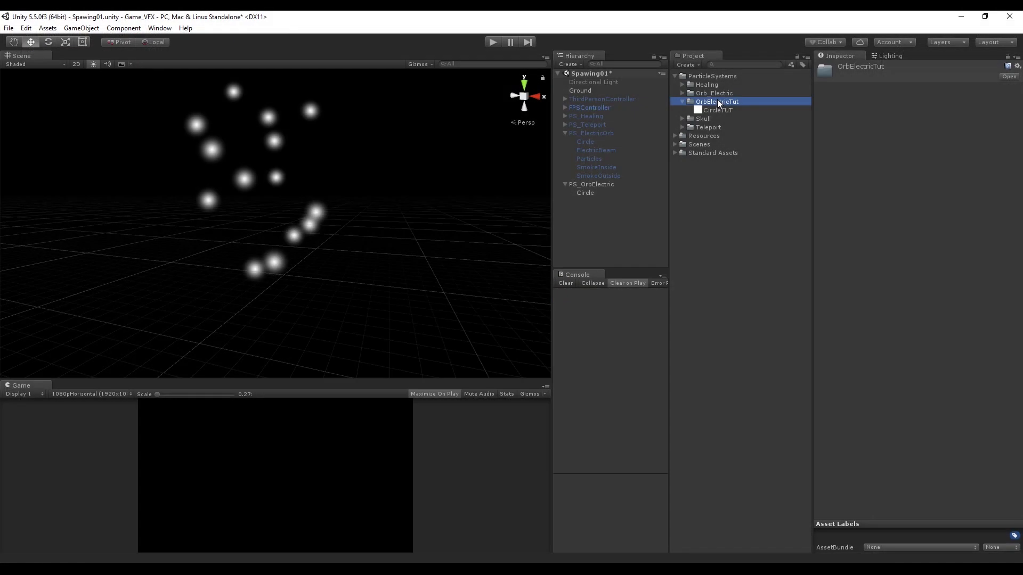
Switch to Unity and create a material named Circle in the OrbElectricTut folder
{"action": "right_click", "coordinate": [717, 103]}
{"action": "mouse_move", "coordinate": [757, 107]}
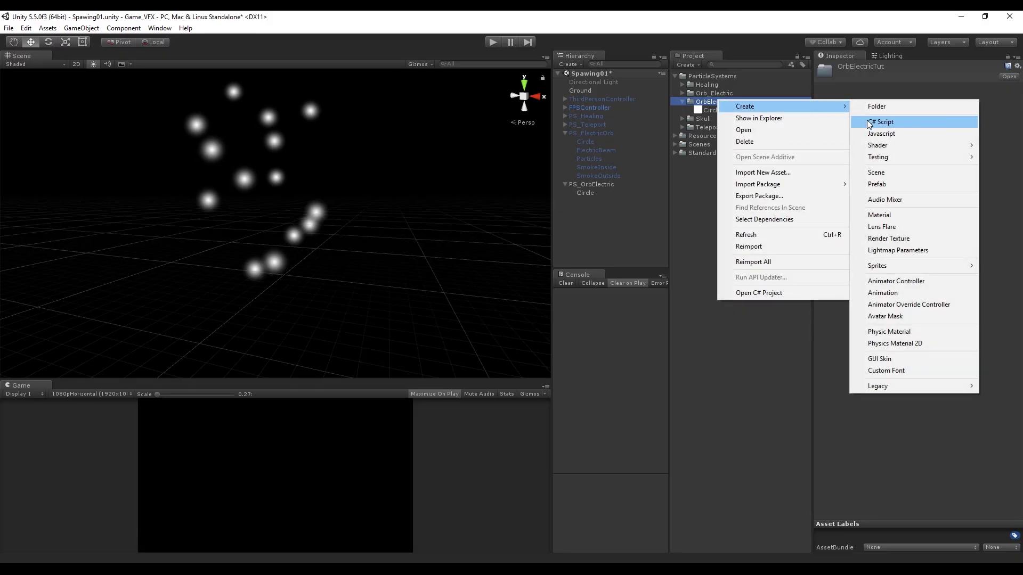
{"action": "left_click", "coordinate": [879, 215]}
{"action": "type", "text": "Circle"}
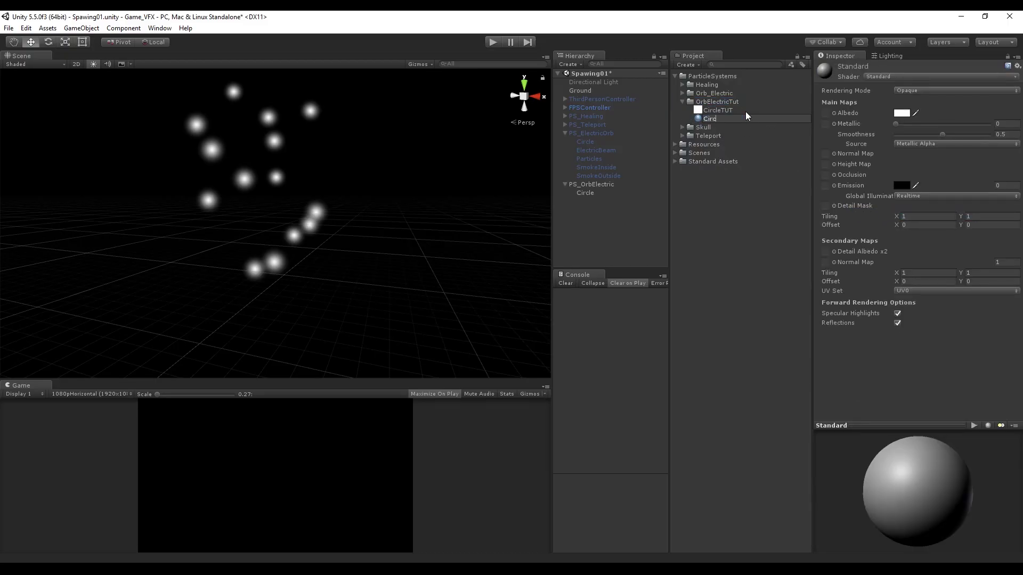
{"action": "key", "text": "Return"}
Give the Circle material the Particles/Additive shader and the CircleTUT texture, and apply it to the Circle particle system under PS_OrbElectric
{"action": "left_click", "coordinate": [897, 77]}
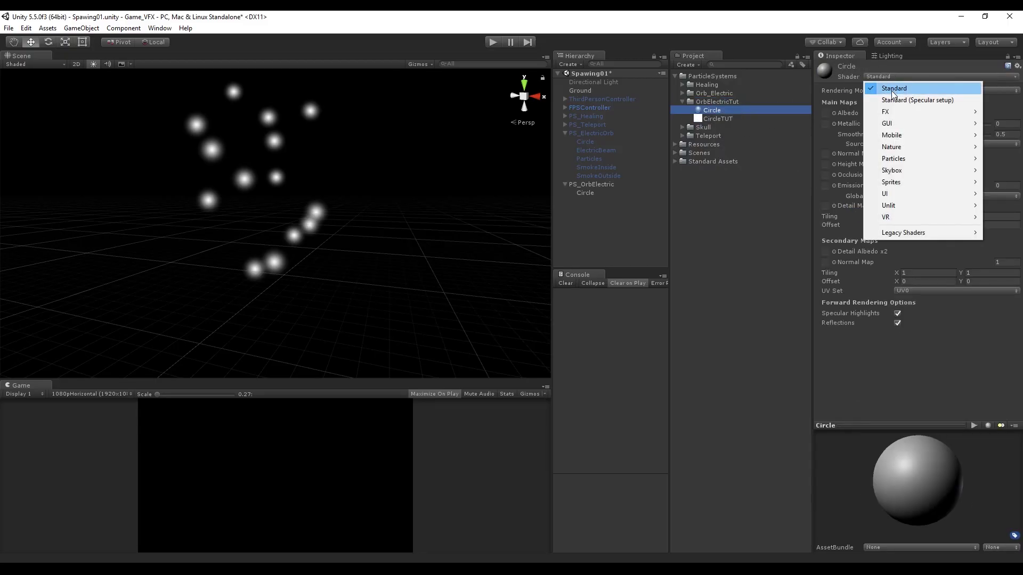
{"action": "mouse_move", "coordinate": [903, 163]}
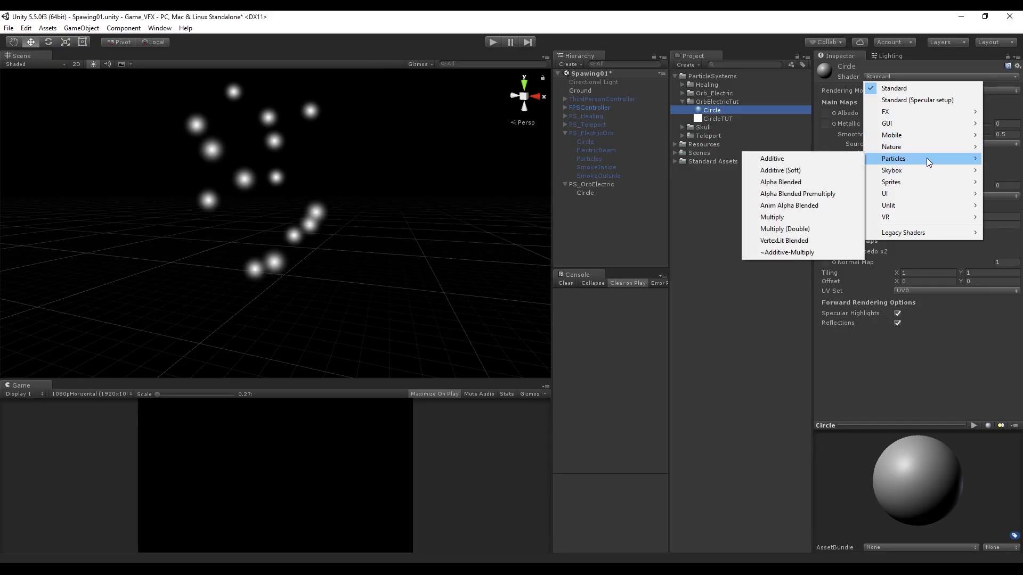
{"action": "left_click", "coordinate": [823, 158]}
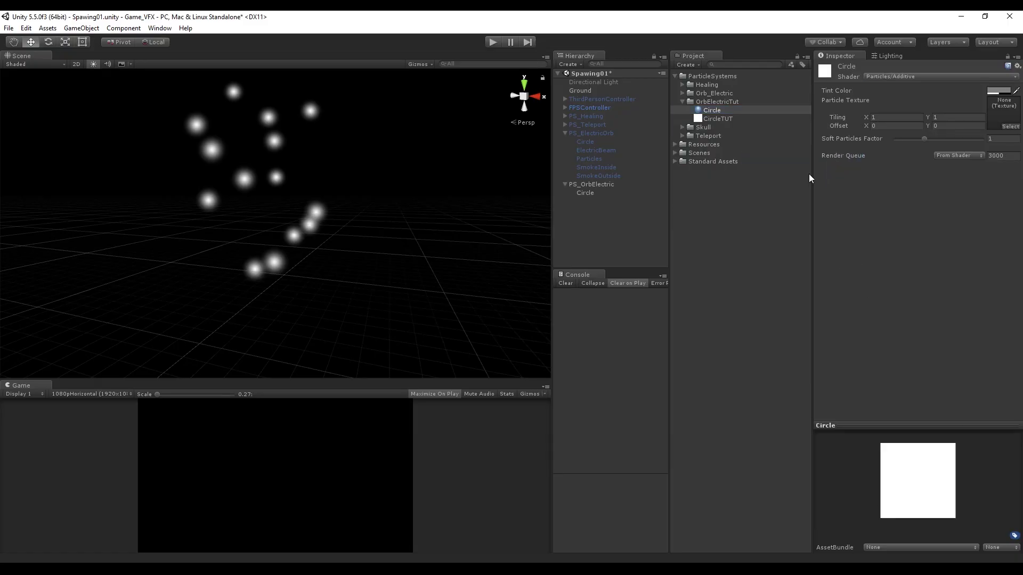
{"action": "left_click_drag", "start_coordinate": [701, 119], "coordinate": [1003, 109]}
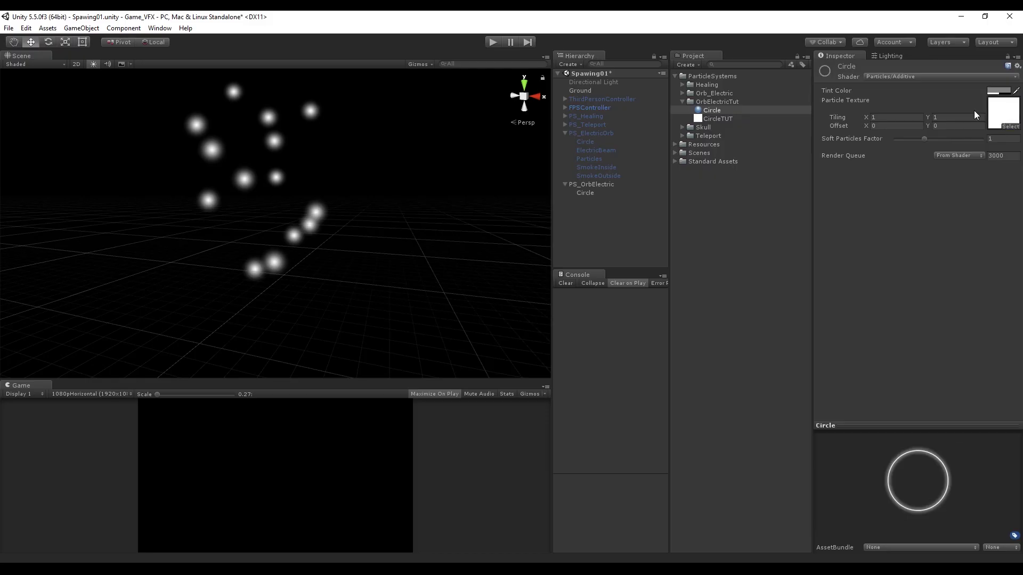
{"action": "left_click_drag", "start_coordinate": [719, 118], "coordinate": [587, 190]}
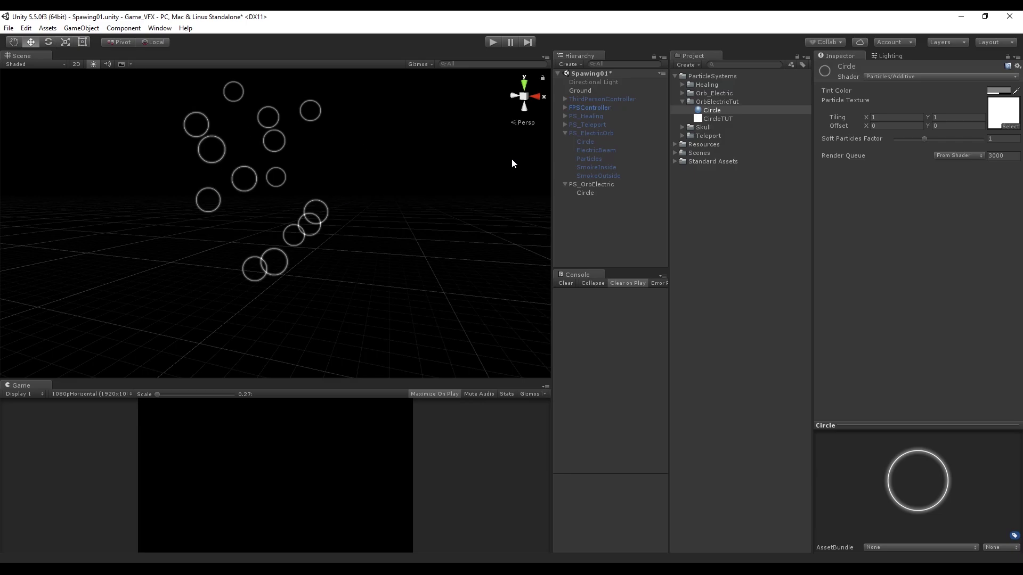
Set the Circle particle system's Max Particles to 3 and its Start Speed to 0
{"action": "left_click", "coordinate": [584, 193]}
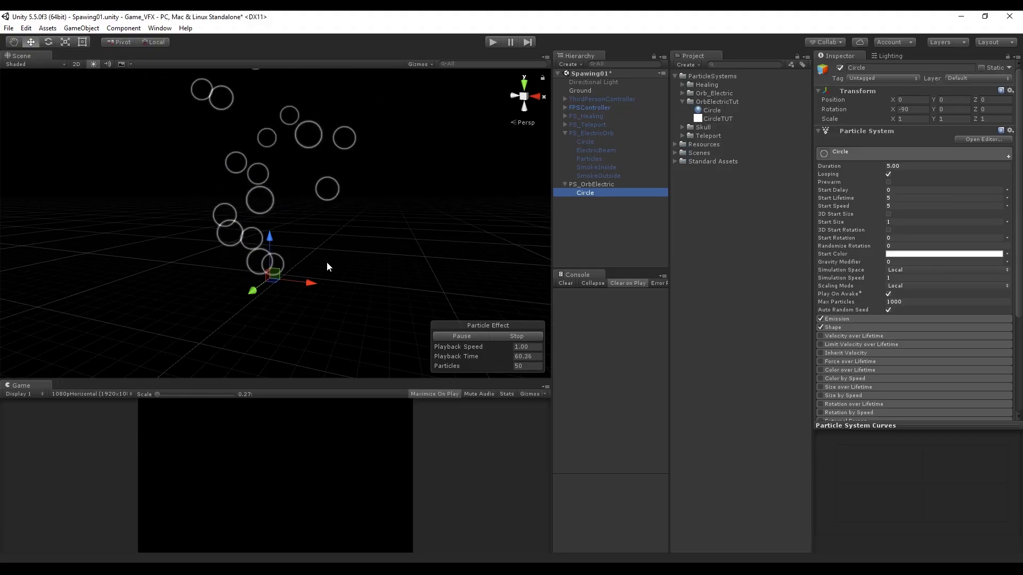
{"action": "left_click", "coordinate": [899, 301]}
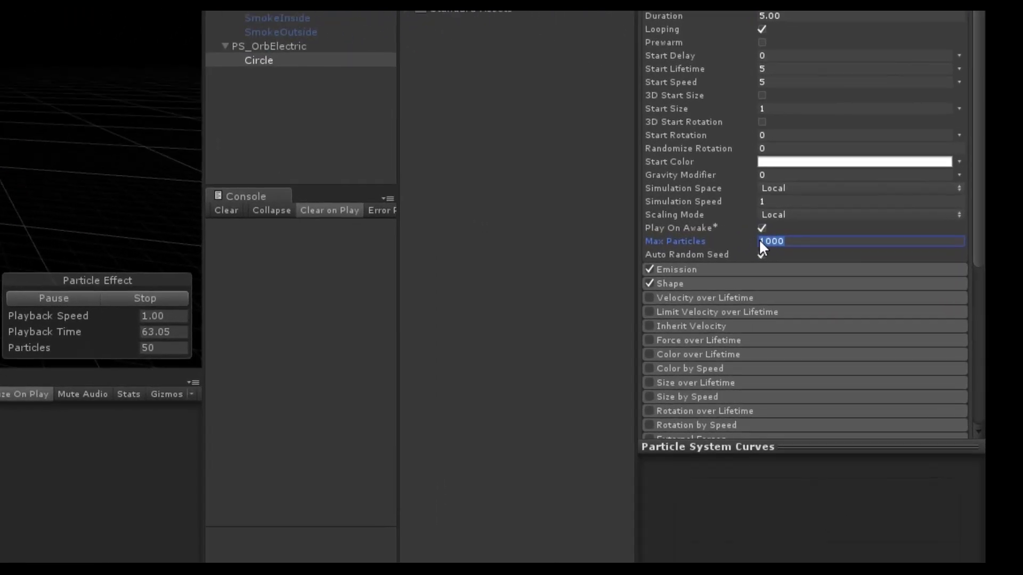
{"action": "double_click", "coordinate": [867, 292]}
{"action": "type", "text": "3"}
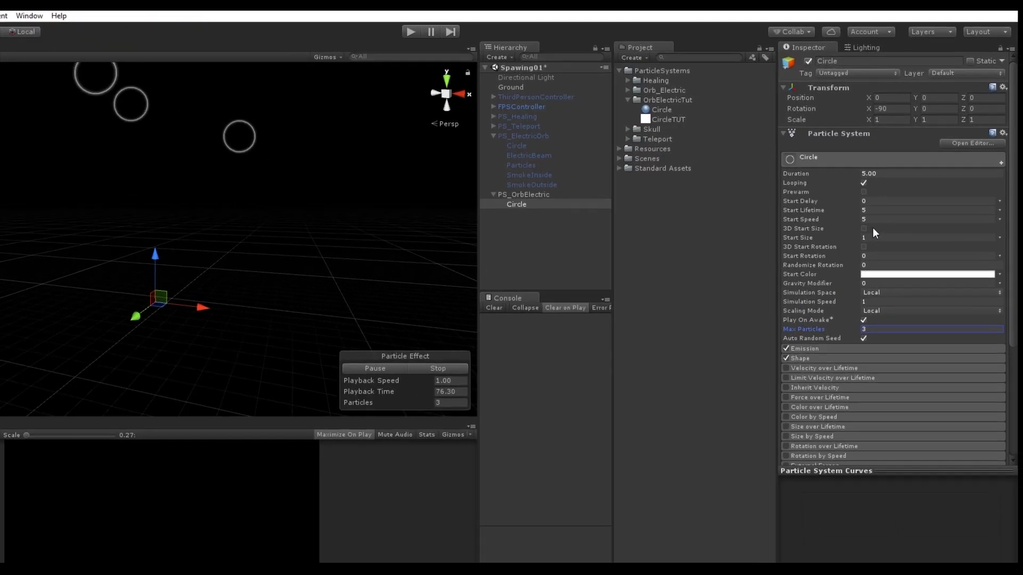
{"action": "left_click", "coordinate": [903, 206]}
{"action": "type", "text": "-2.5"}
{"action": "key", "text": "Return"}
{"action": "type", "text": "0"}
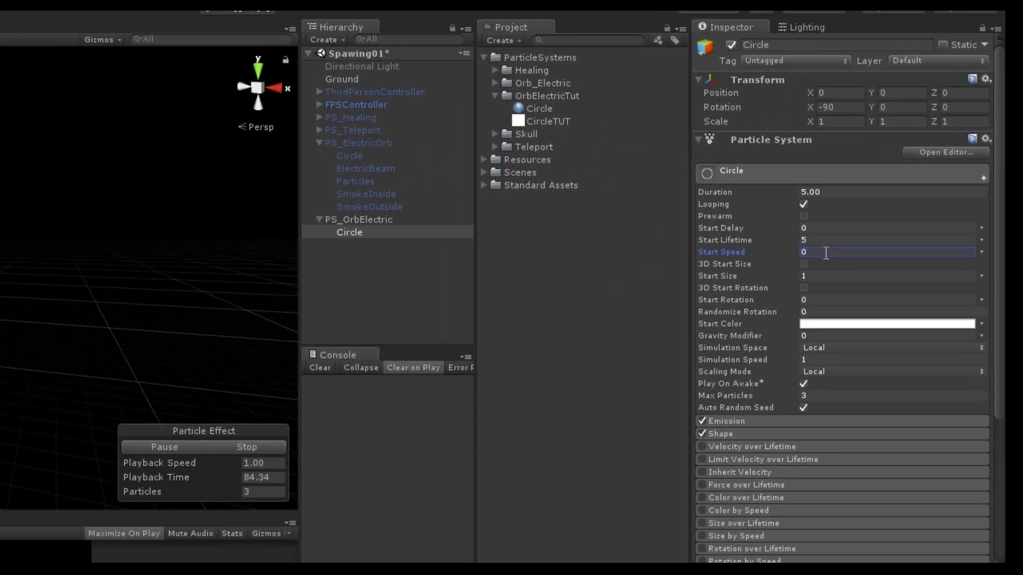
Disable the Shape module of the Circle particle system
{"action": "key", "text": "Return"}
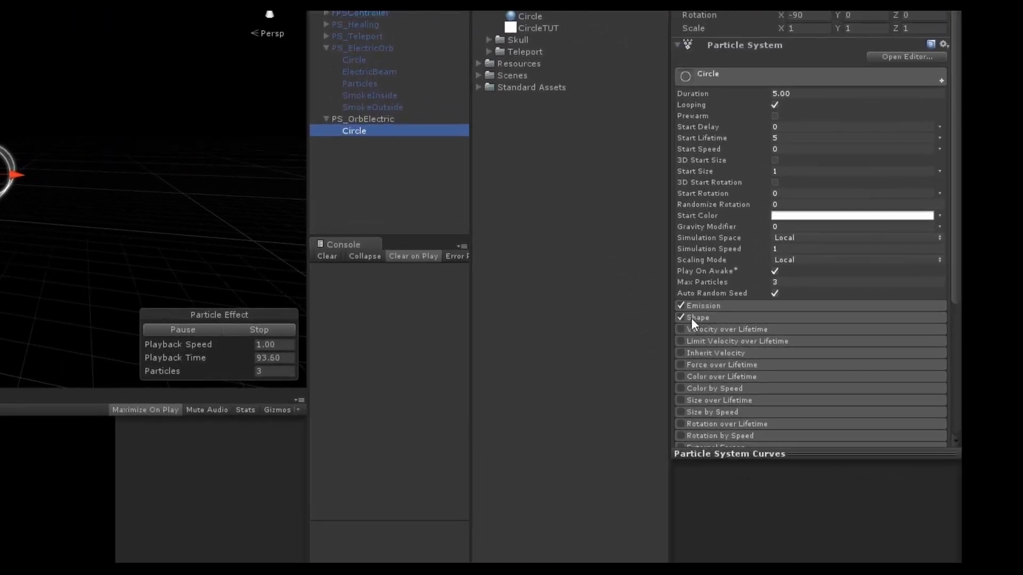
{"action": "left_click", "coordinate": [835, 327]}
{"action": "left_click", "coordinate": [644, 315]}
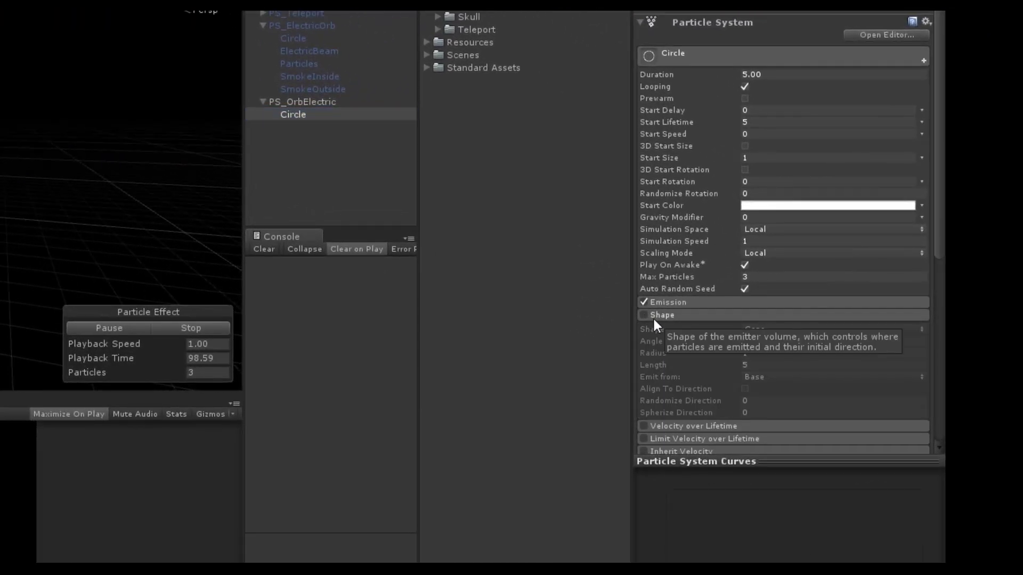
{"action": "left_click", "coordinate": [672, 316]}
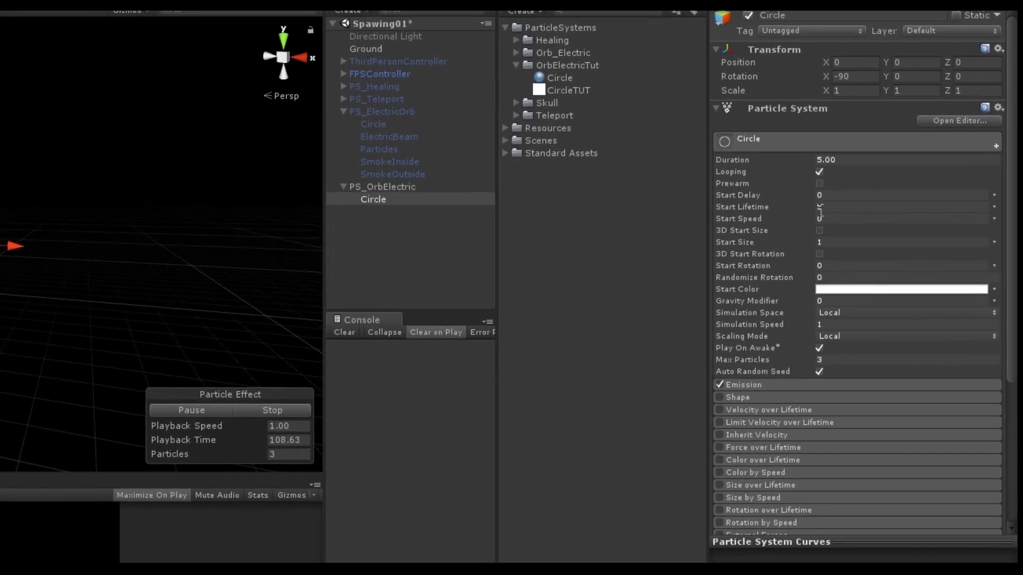
Set the Circle particle system's Start Size to 5 and its emission Rate over Time to 1
{"action": "left_click", "coordinate": [896, 198]}
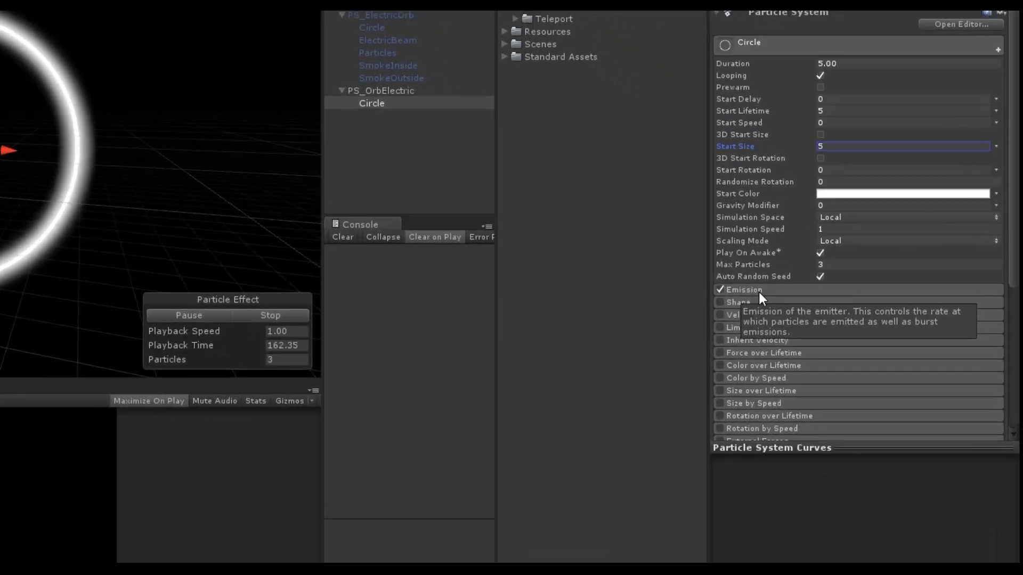
{"action": "left_click", "coordinate": [843, 320]}
{"action": "left_click", "coordinate": [829, 306]}
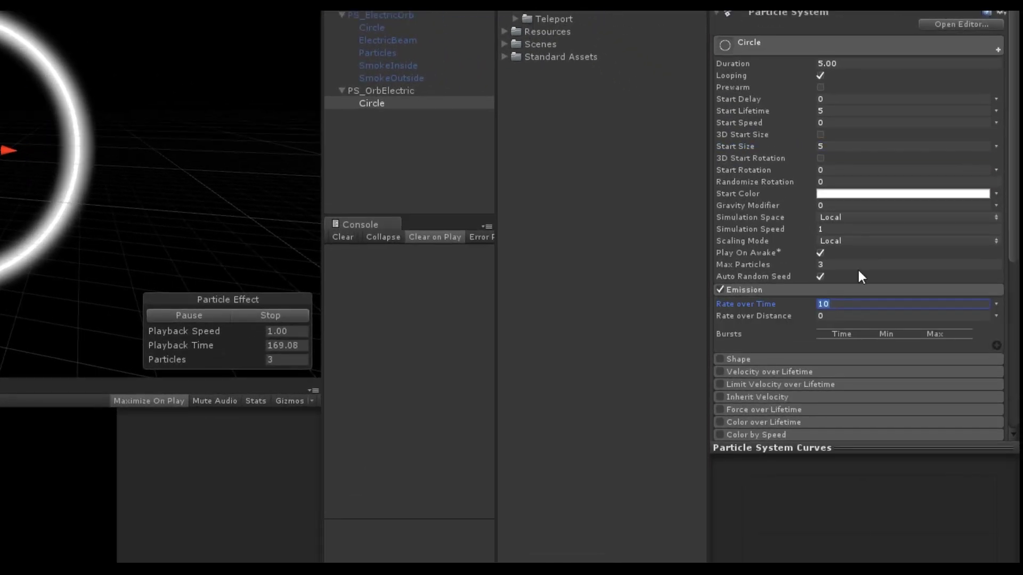
{"action": "type", "text": "1"}
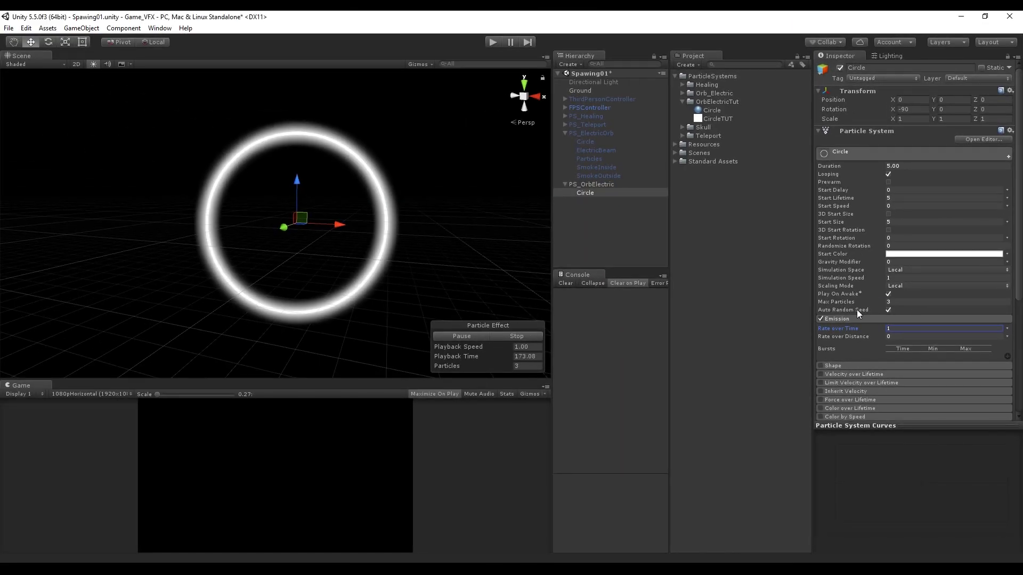
Enable Size over Lifetime for Circle and shape its curve as a linear rise from about 0.7 to 1.0
{"action": "scroll", "coordinate": [857, 309], "scroll_direction": "down", "scroll_amount": 3}
{"action": "scroll", "coordinate": [848, 321], "scroll_direction": "down", "scroll_amount": 3}
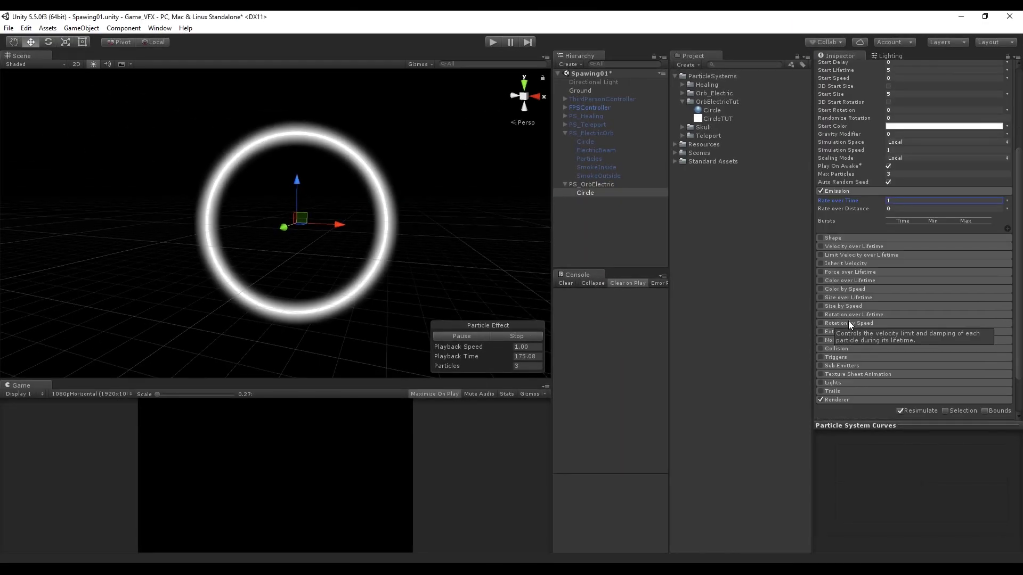
{"action": "scroll", "coordinate": [900, 297], "scroll_direction": "up", "scroll_amount": 2}
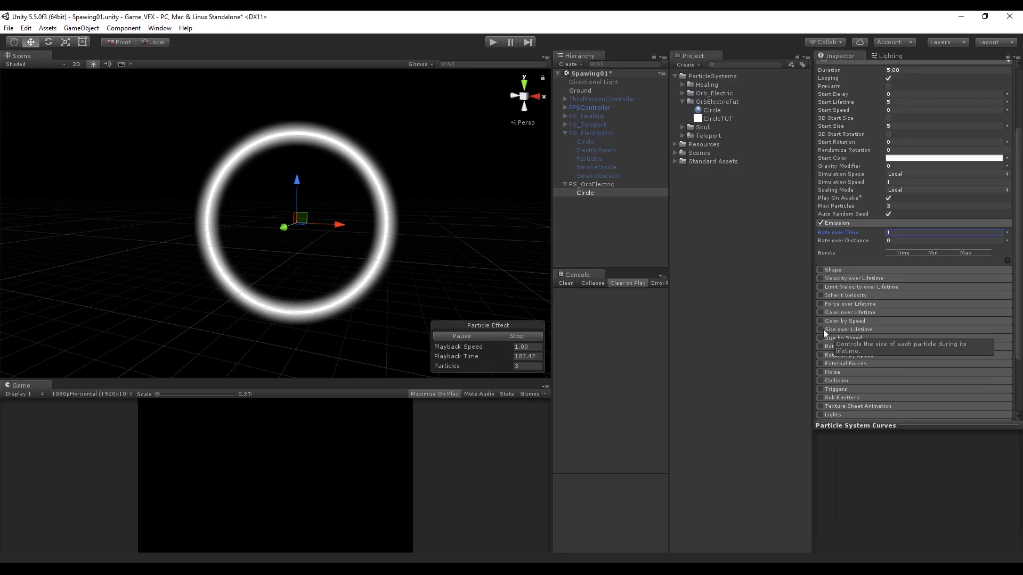
{"action": "left_click", "coordinate": [821, 329]}
{"action": "left_click", "coordinate": [830, 330]}
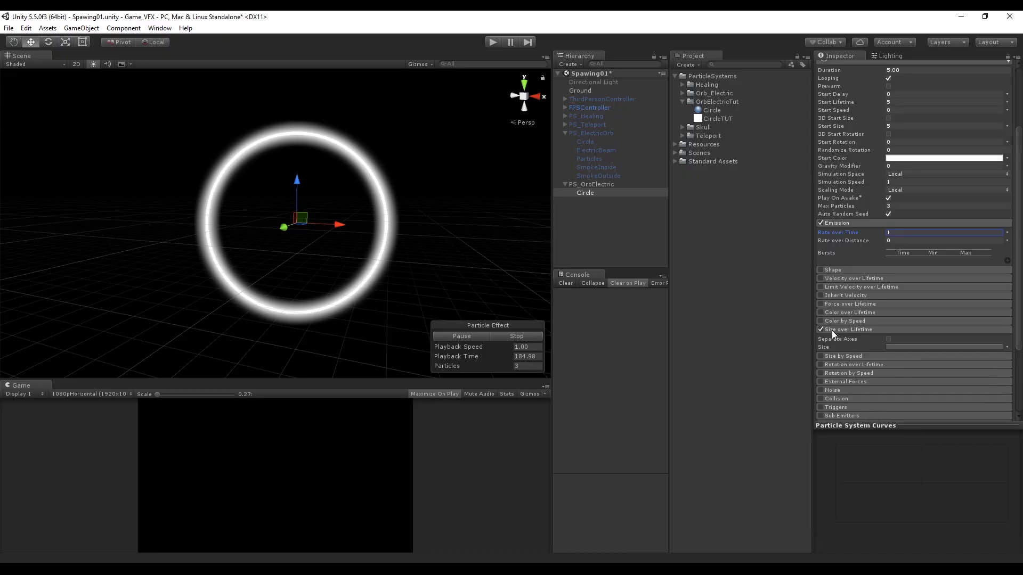
{"action": "left_click", "coordinate": [903, 348]}
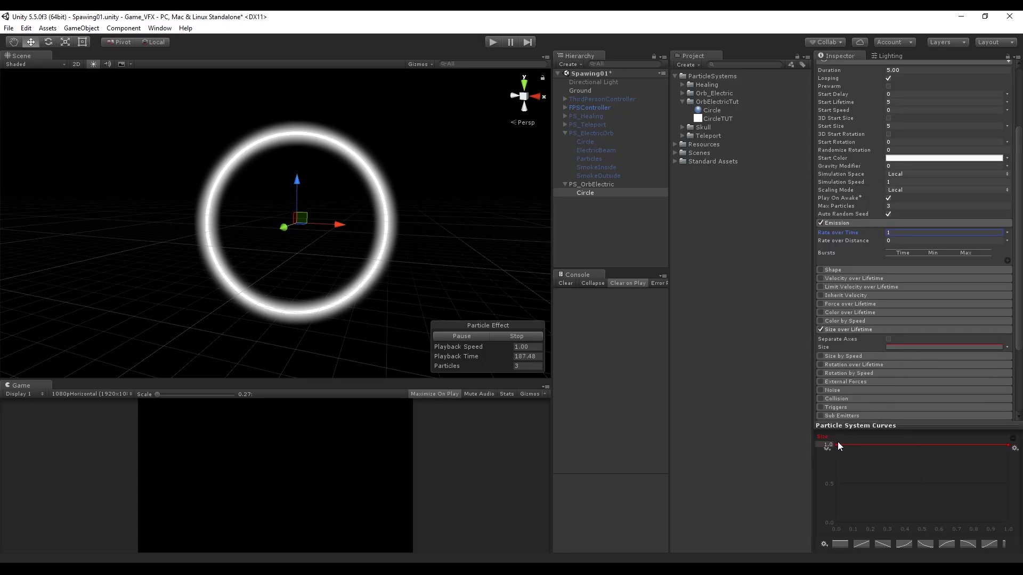
{"action": "left_click_drag", "start_coordinate": [835, 446], "coordinate": [822, 463]}
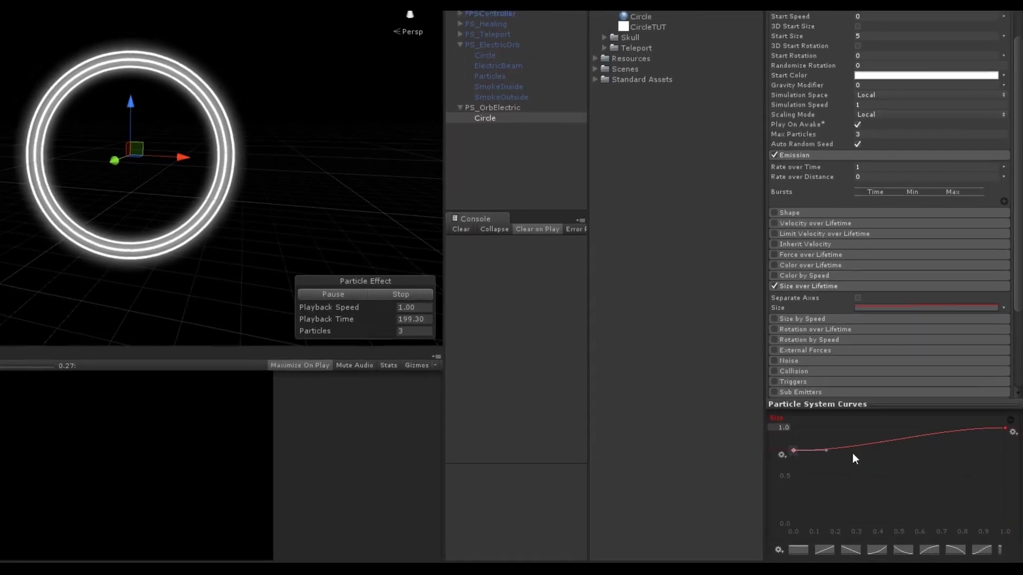
{"action": "left_click", "coordinate": [847, 546]}
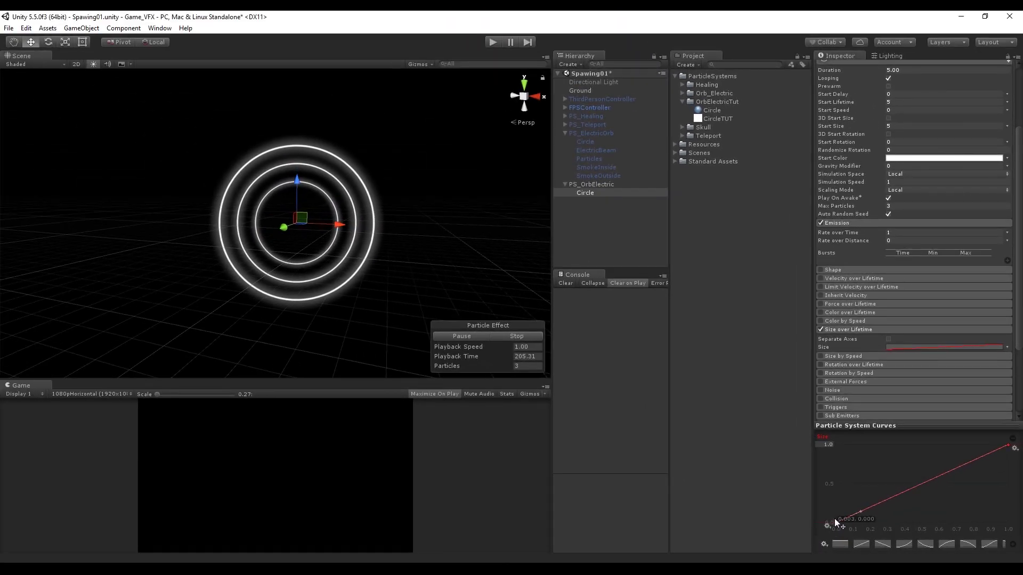
{"action": "left_click_drag", "start_coordinate": [825, 519], "coordinate": [824, 461]}
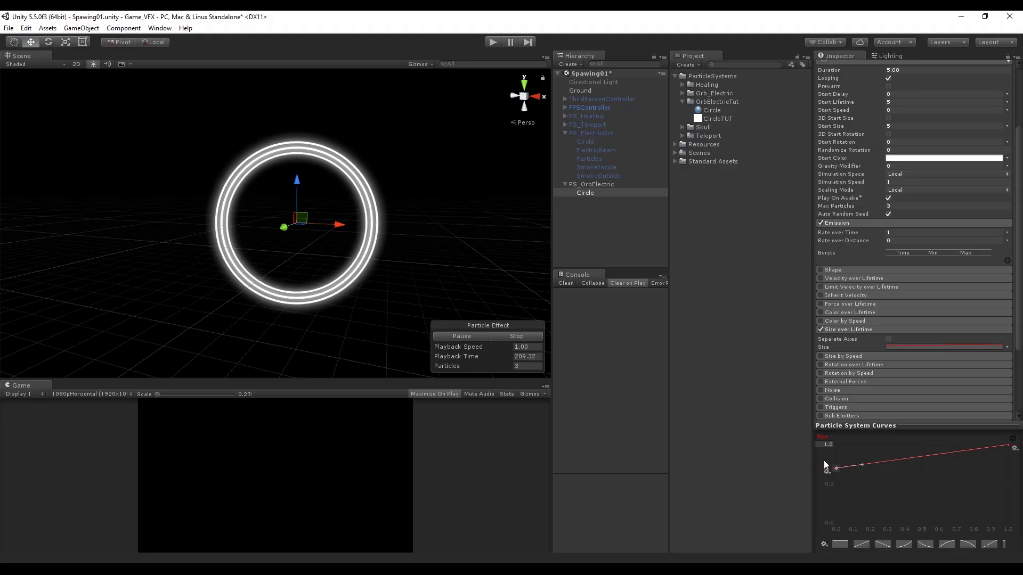
Set the Circle particle system's Duration to 2 and Start Lifetime to 4, and collapse the Size over Lifetime settings
{"action": "scroll", "coordinate": [880, 359], "scroll_direction": "up", "scroll_amount": 3}
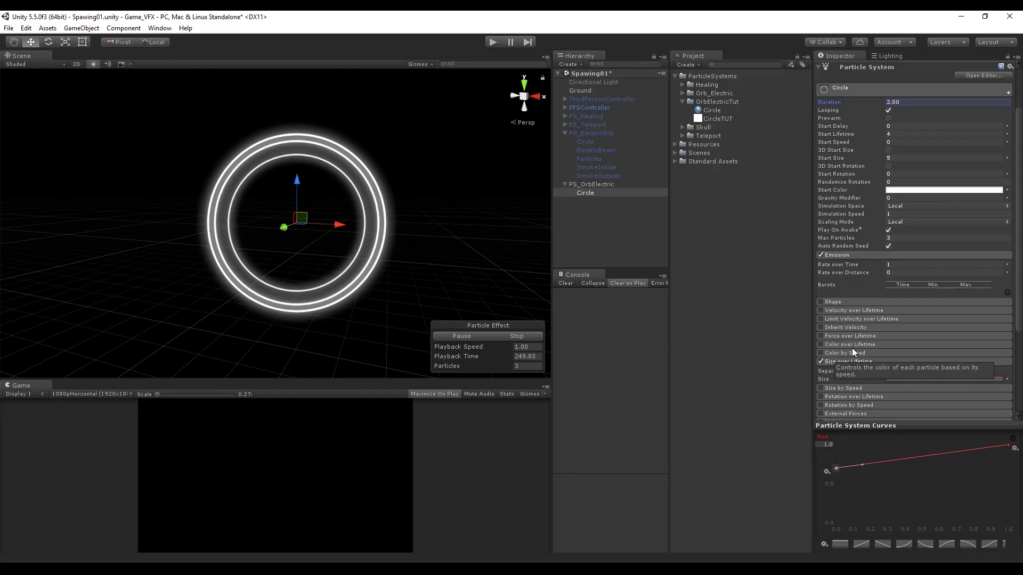
{"action": "left_click", "coordinate": [852, 363]}
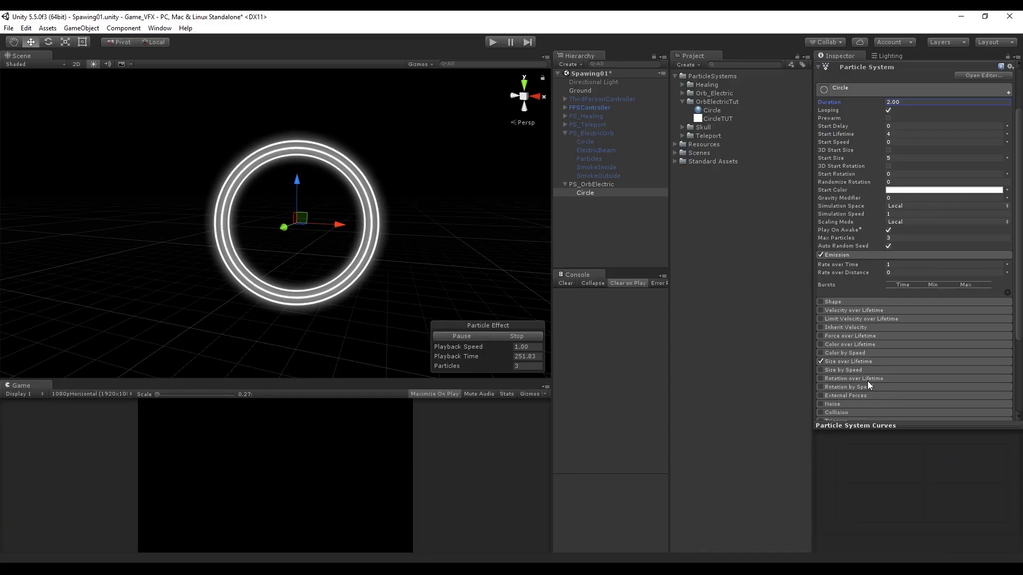
Enable Color over Lifetime and add a middle alpha key at 47.4% to its gradient, without extra color keys
{"action": "left_click", "coordinate": [852, 344]}
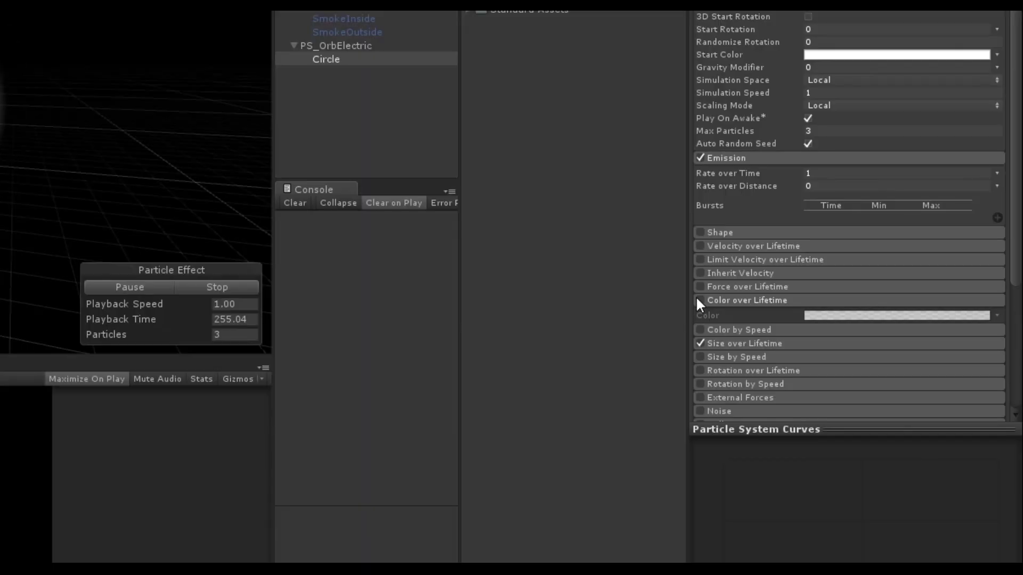
{"action": "left_click", "coordinate": [730, 311]}
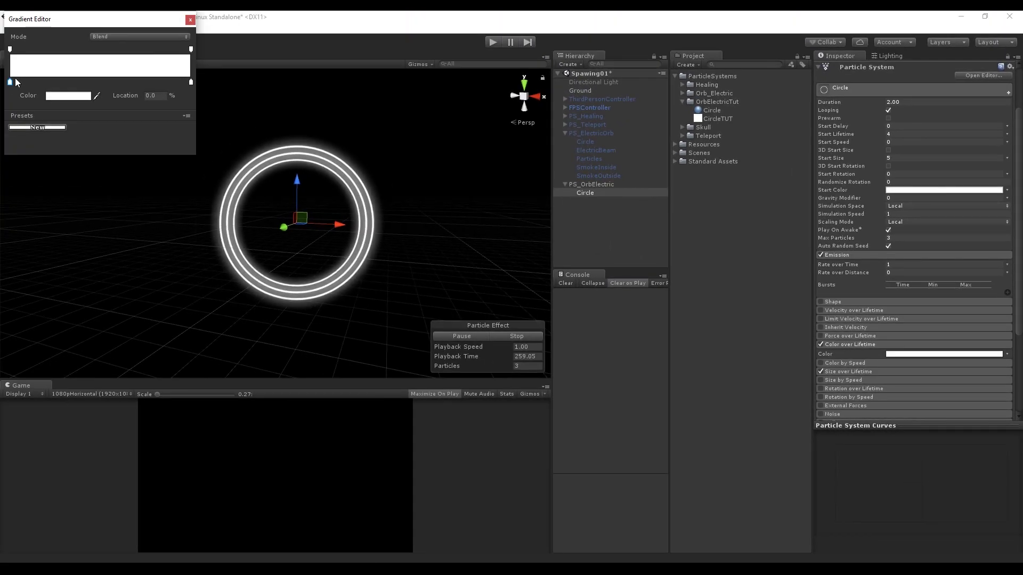
{"action": "left_click", "coordinate": [96, 49]}
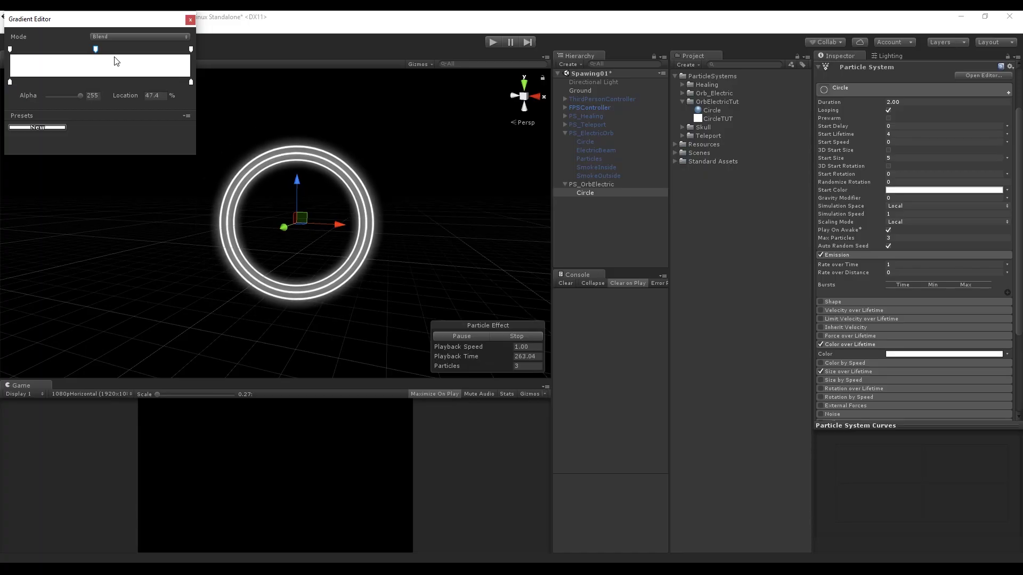
{"action": "left_click", "coordinate": [190, 50]}
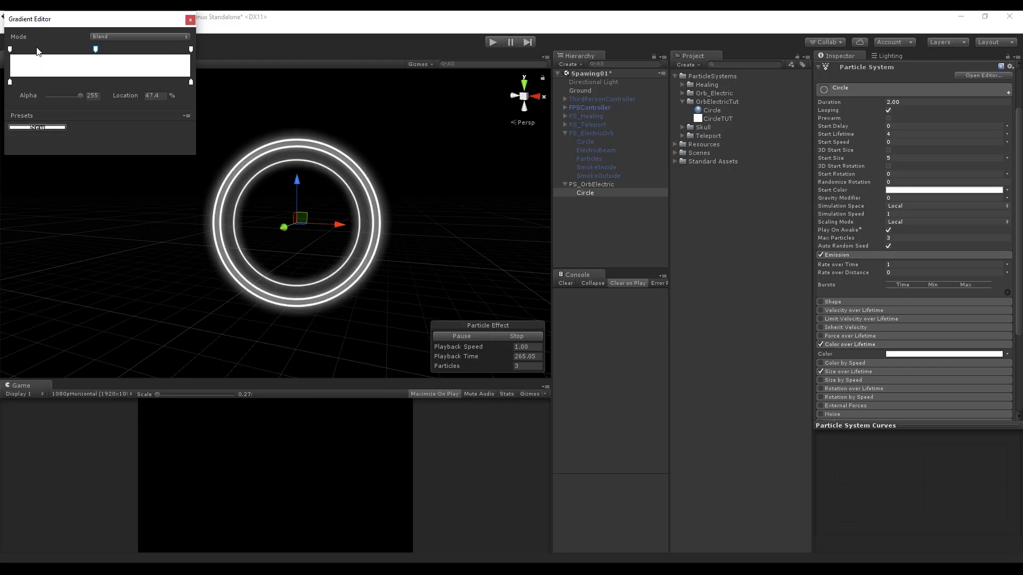
{"action": "left_click", "coordinate": [12, 83]}
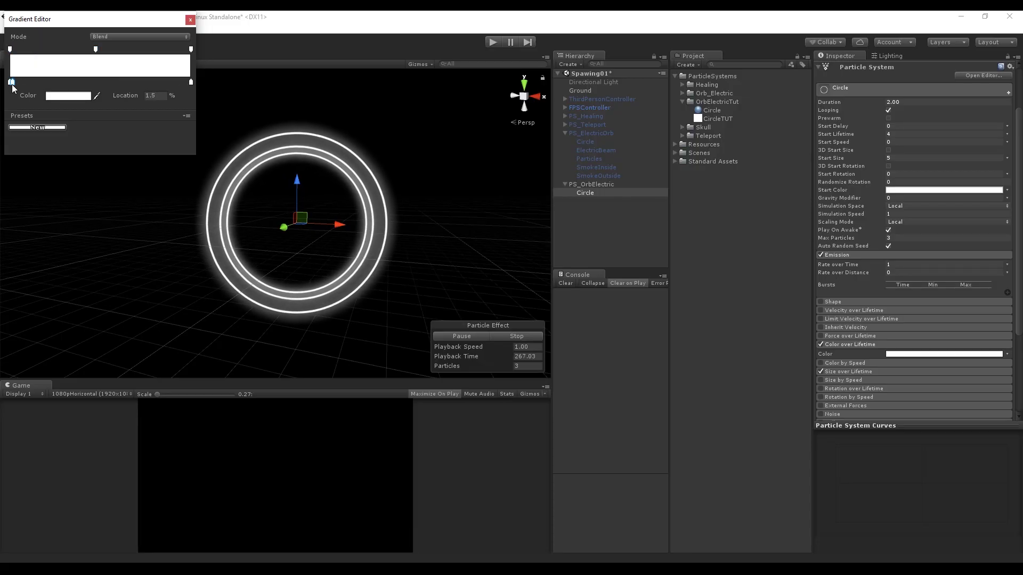
{"action": "left_click", "coordinate": [96, 82]}
{"action": "key", "text": "Delete"}
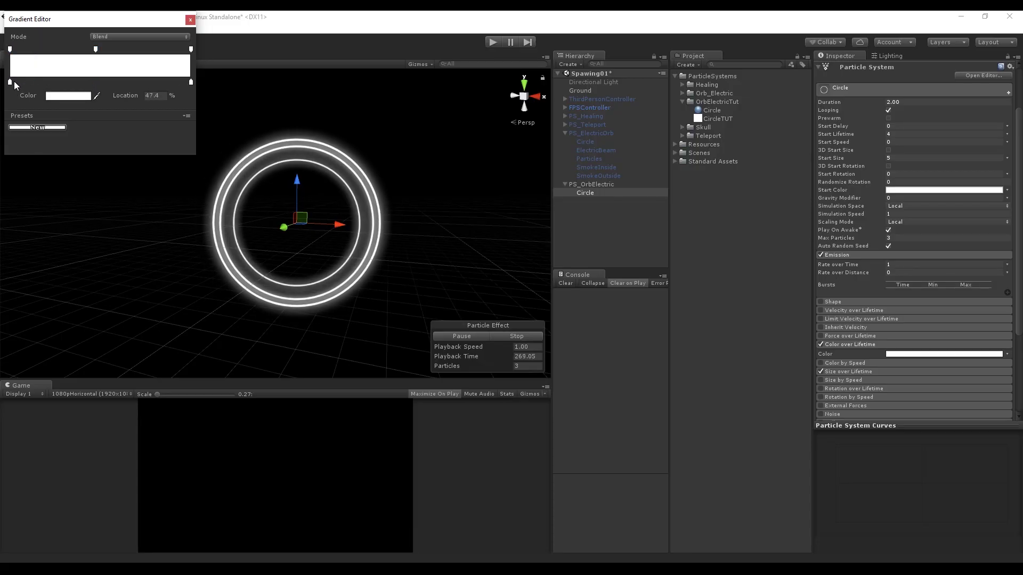
Set the alpha of the gradient's first and last keys to 0 and close the Gradient Editor
{"action": "left_click", "coordinate": [9, 49]}
{"action": "left_click_drag", "start_coordinate": [81, 97], "coordinate": [46, 97]}
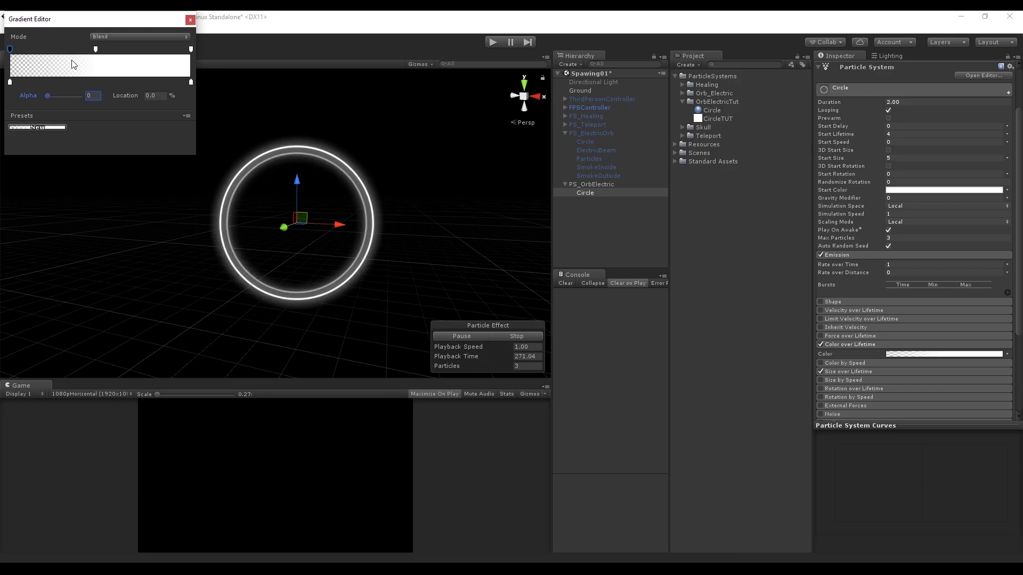
{"action": "left_click", "coordinate": [191, 50]}
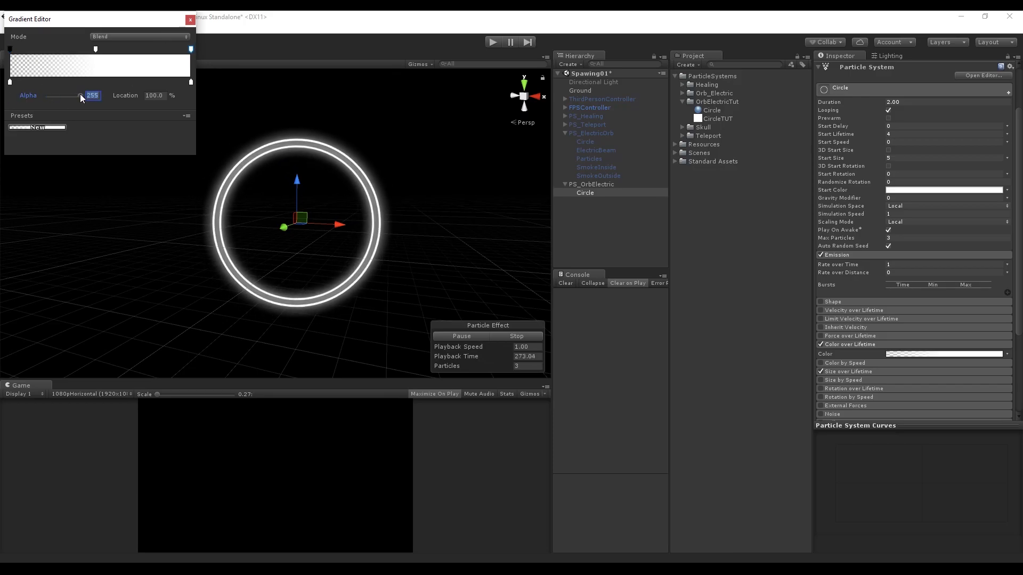
{"action": "left_click_drag", "start_coordinate": [81, 95], "coordinate": [6, 113]}
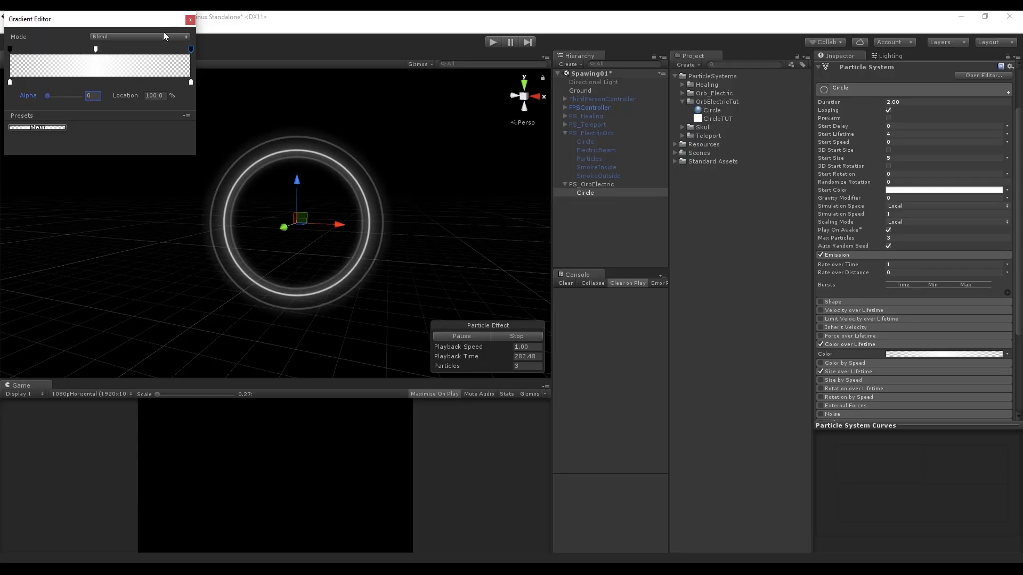
{"action": "left_click", "coordinate": [203, 31]}
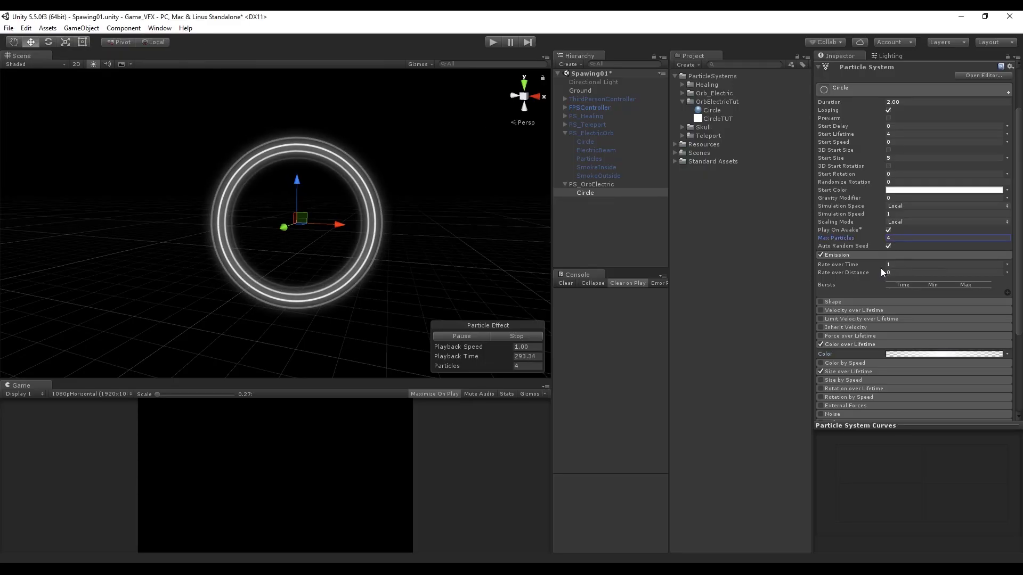
Set the Circle particle system's Max Particles to 4 and its emission Rate over Time to 1
{"action": "left_click", "coordinate": [900, 263]}
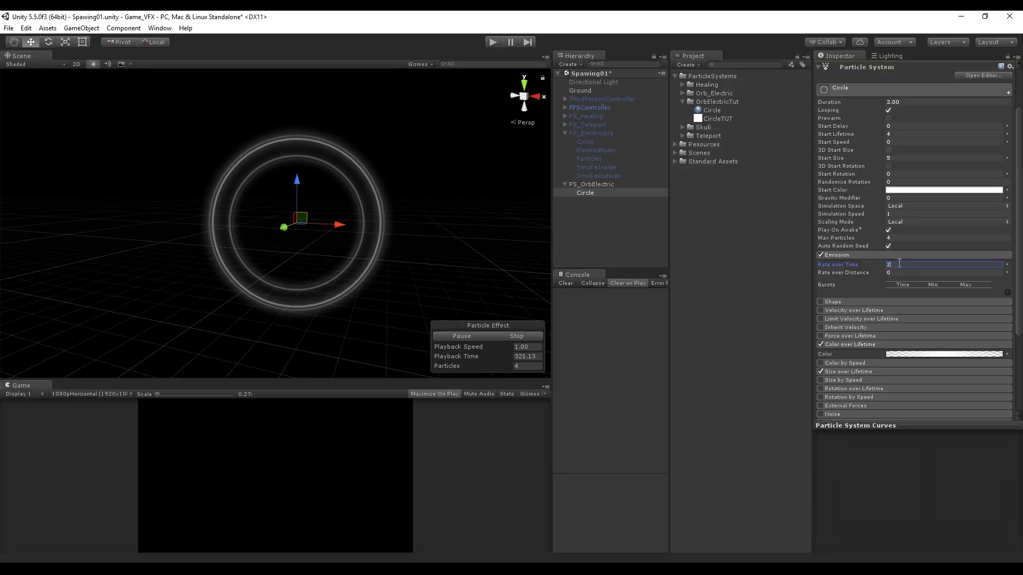
{"action": "key", "text": "BackSpace"}
{"action": "type", "text": "1"}
{"action": "key", "text": "Return"}
Set the Circle particle system's Start Color to purple E156FF at full opacity
{"action": "scroll", "coordinate": [878, 343], "scroll_direction": "down", "scroll_amount": 1}
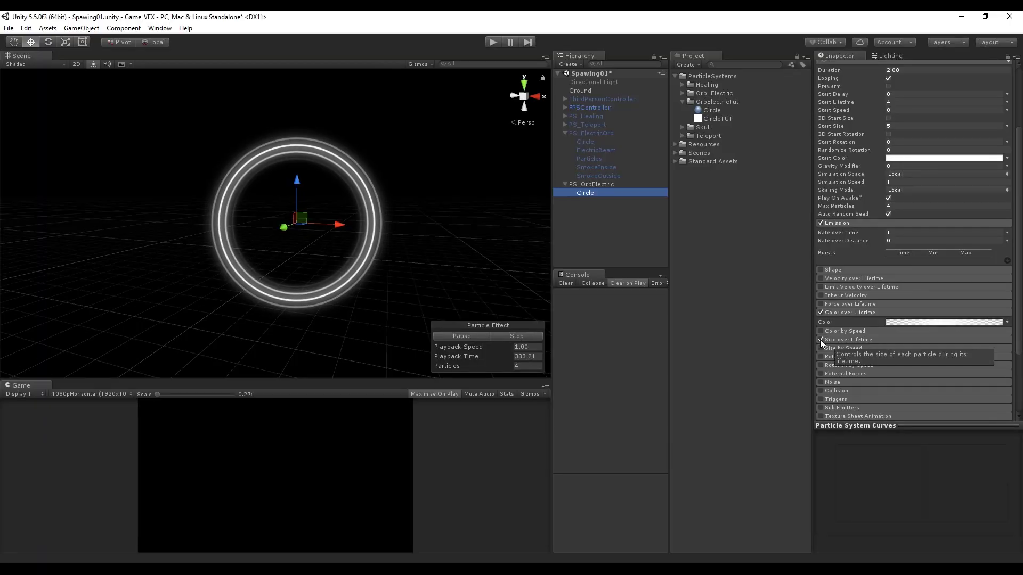
{"action": "left_click", "coordinate": [905, 158]}
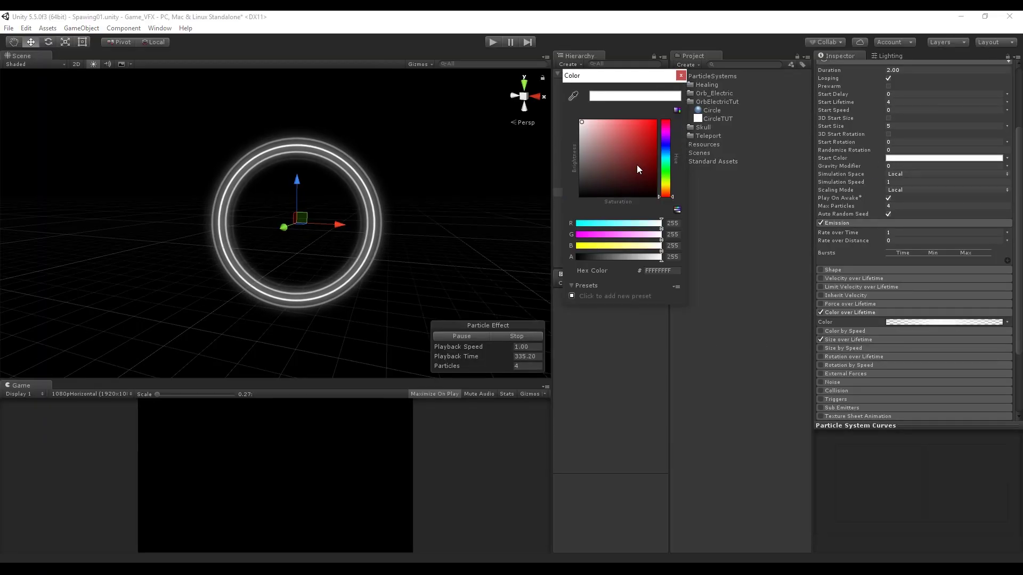
{"action": "left_click_drag", "start_coordinate": [667, 195], "coordinate": [664, 135]}
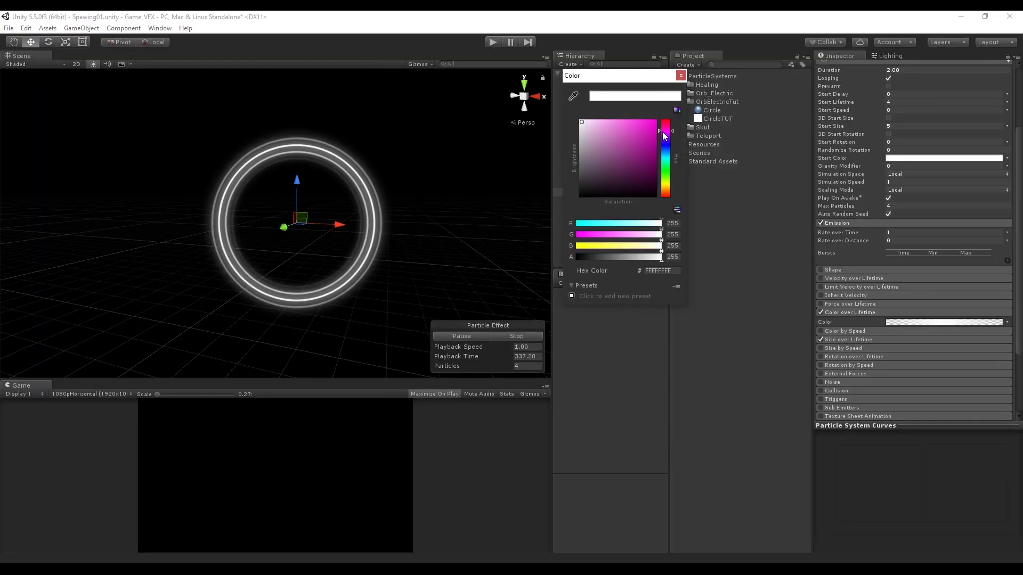
{"action": "left_click_drag", "start_coordinate": [584, 123], "coordinate": [630, 122]}
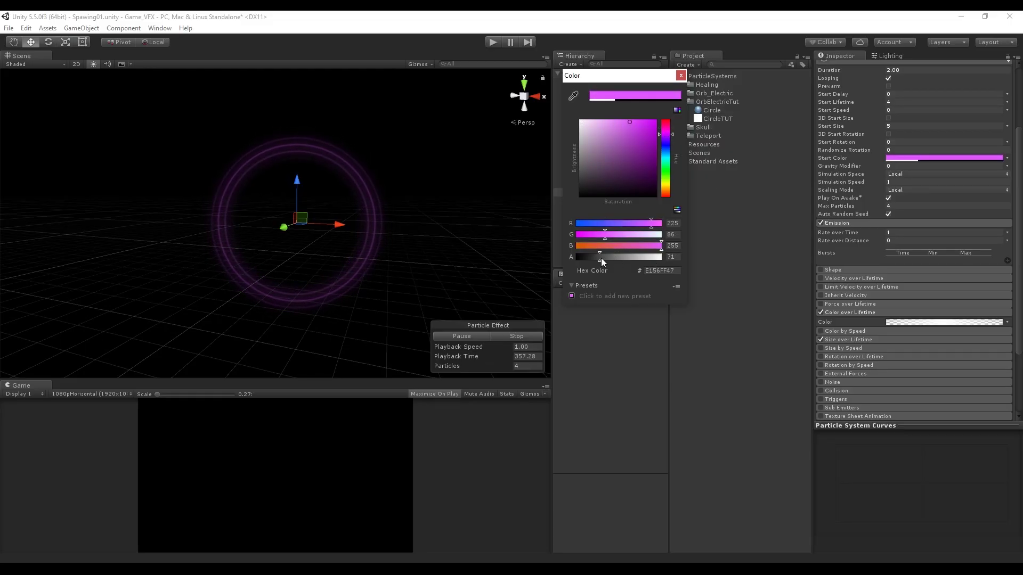
{"action": "left_click_drag", "start_coordinate": [601, 257], "coordinate": [699, 197]}
{"action": "left_click", "coordinate": [682, 76]}
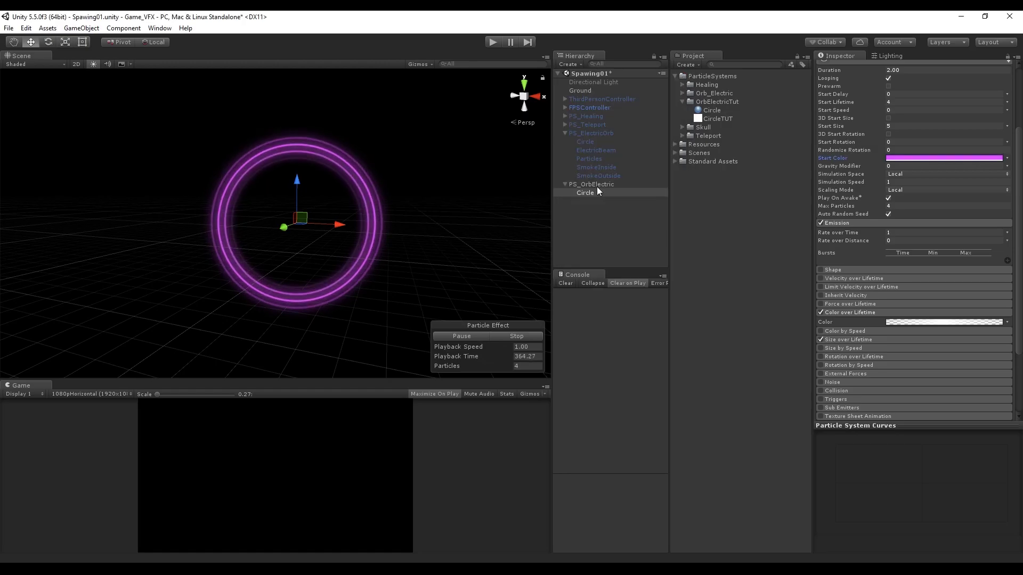
Create a new particle system under PS_OrbElectric and name it Particles
{"action": "right_click", "coordinate": [599, 184]}
{"action": "left_click", "coordinate": [653, 339]}
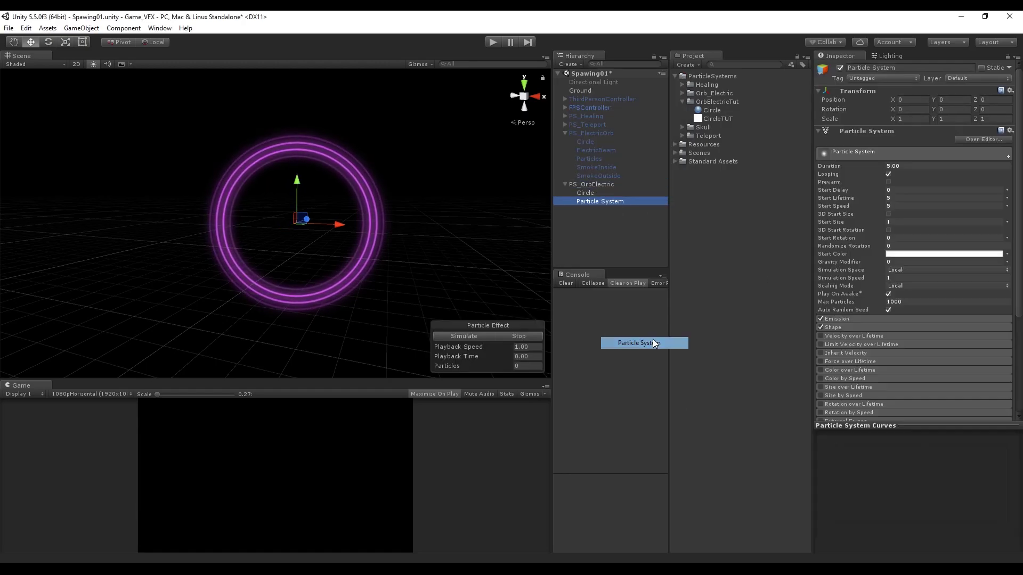
{"action": "left_click", "coordinate": [877, 67]}
{"action": "type", "text": "Particles"}
{"action": "key", "text": "Return"}
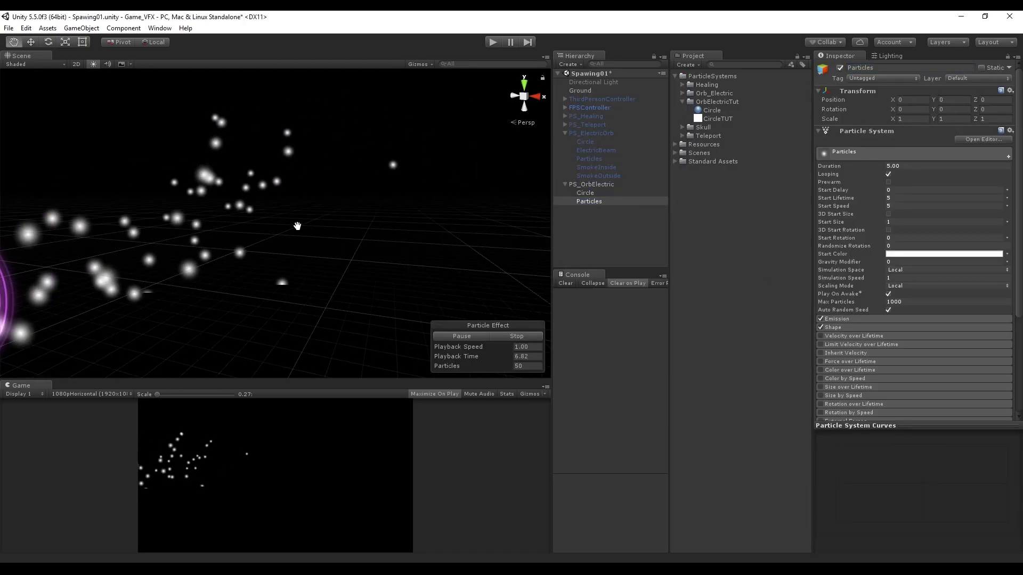
Change the emission shape of the Particles system from a cone to a sphere
{"action": "middle_click_drag", "start_coordinate": [298, 226], "coordinate": [443, 206]}
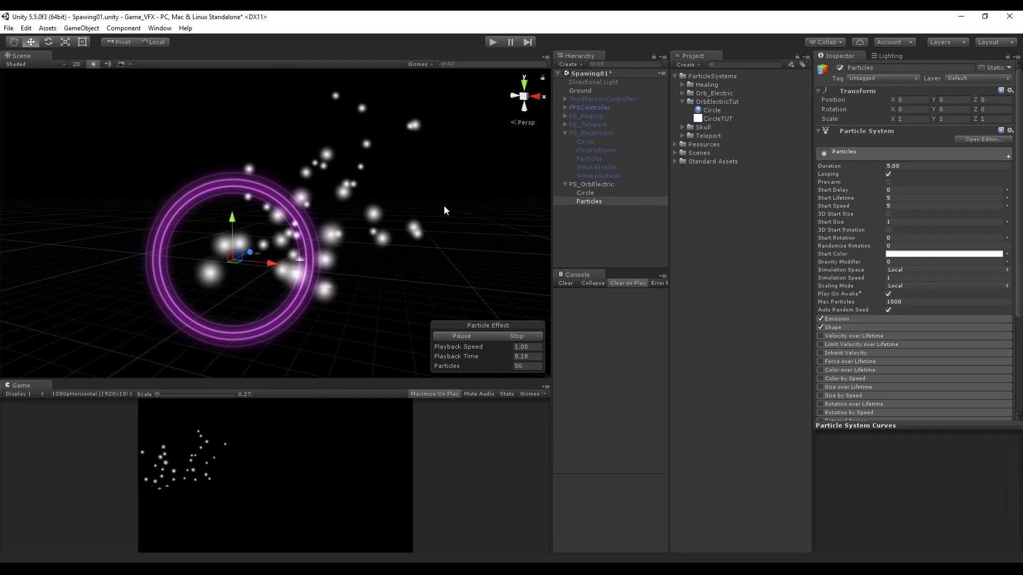
{"action": "left_click", "coordinate": [854, 327]}
{"action": "left_click_drag", "start_coordinate": [277, 229], "coordinate": [321, 239], "text": "alt"}
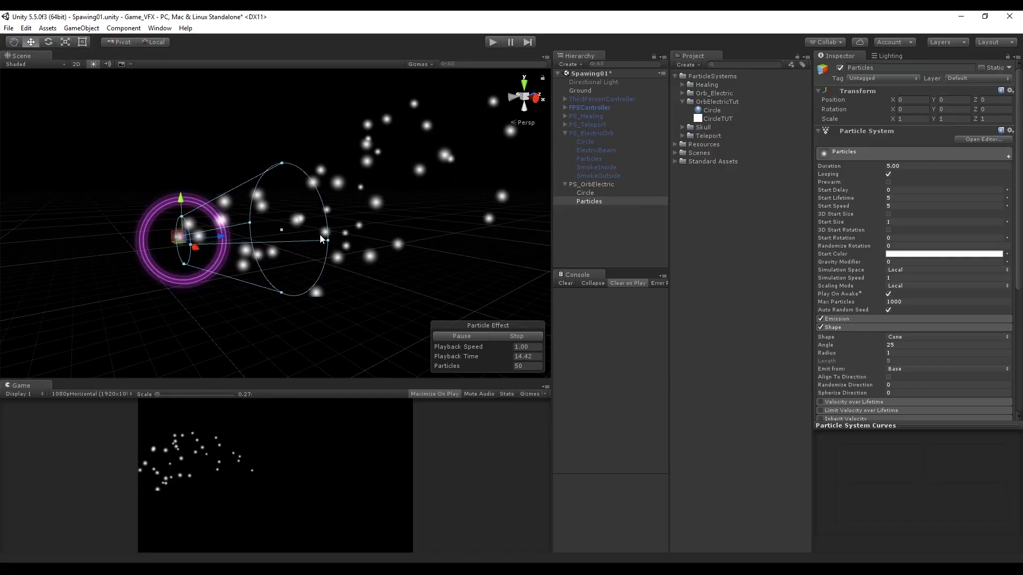
{"action": "left_click", "coordinate": [915, 337]}
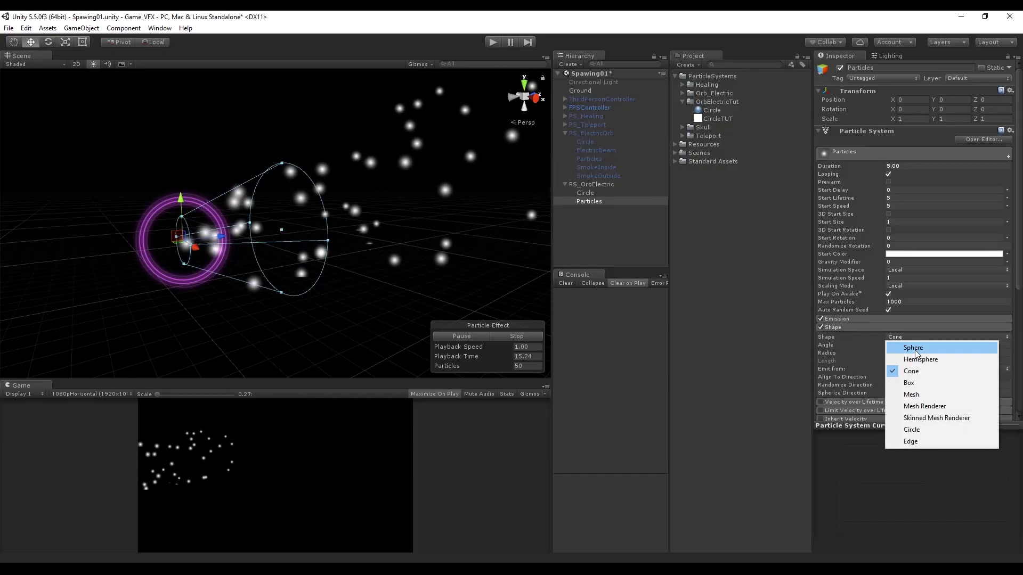
{"action": "left_click", "coordinate": [913, 348]}
{"action": "scroll", "coordinate": [915, 352], "scroll_direction": "down", "scroll_amount": 3}
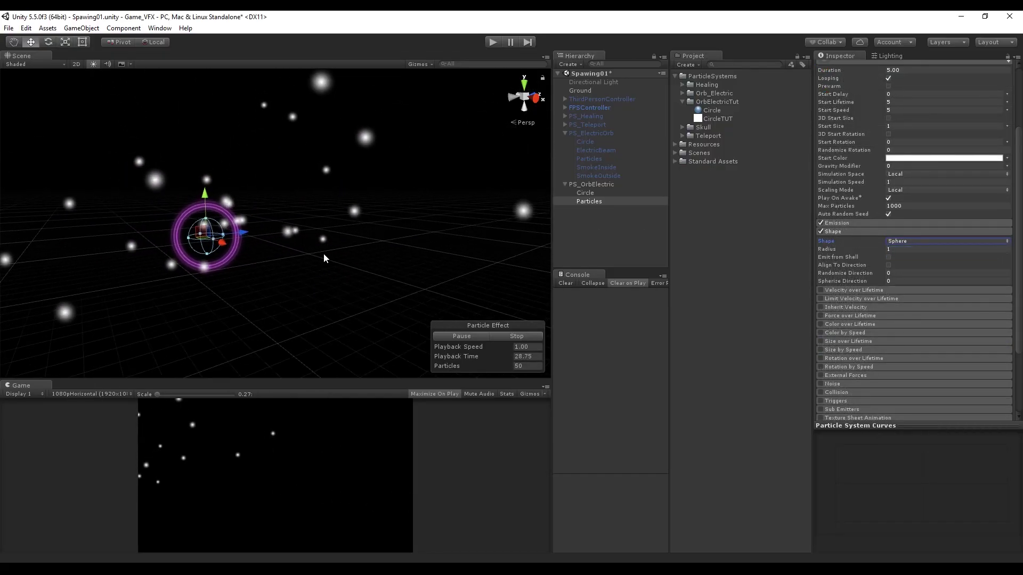
{"action": "scroll", "coordinate": [323, 251], "scroll_direction": "down", "scroll_amount": 2}
Set the Start Speed of the Particles system to 1
{"action": "scroll", "coordinate": [848, 169], "scroll_direction": "up", "scroll_amount": 3}
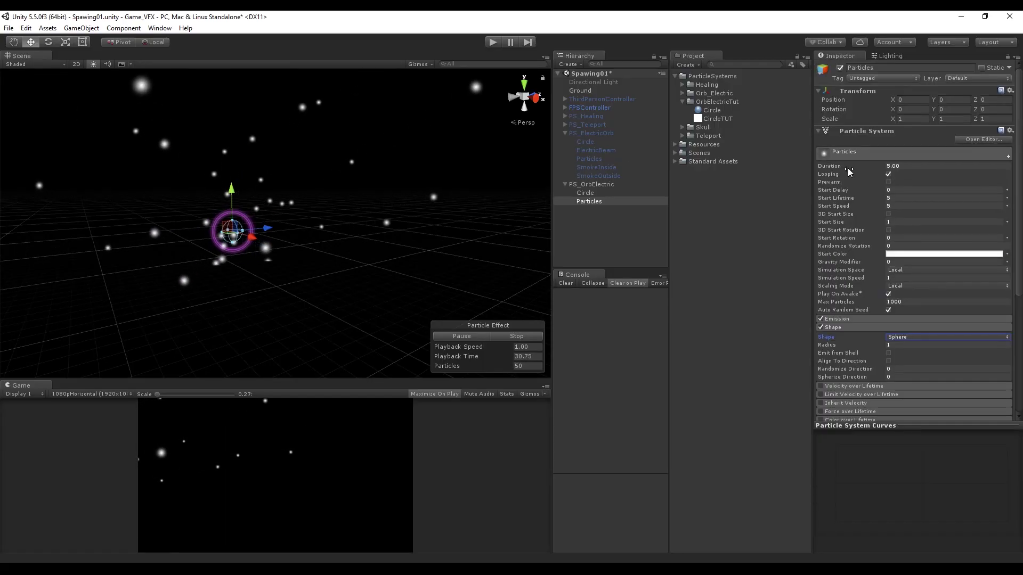
{"action": "left_click", "coordinate": [901, 206]}
{"action": "type", "text": "1"}
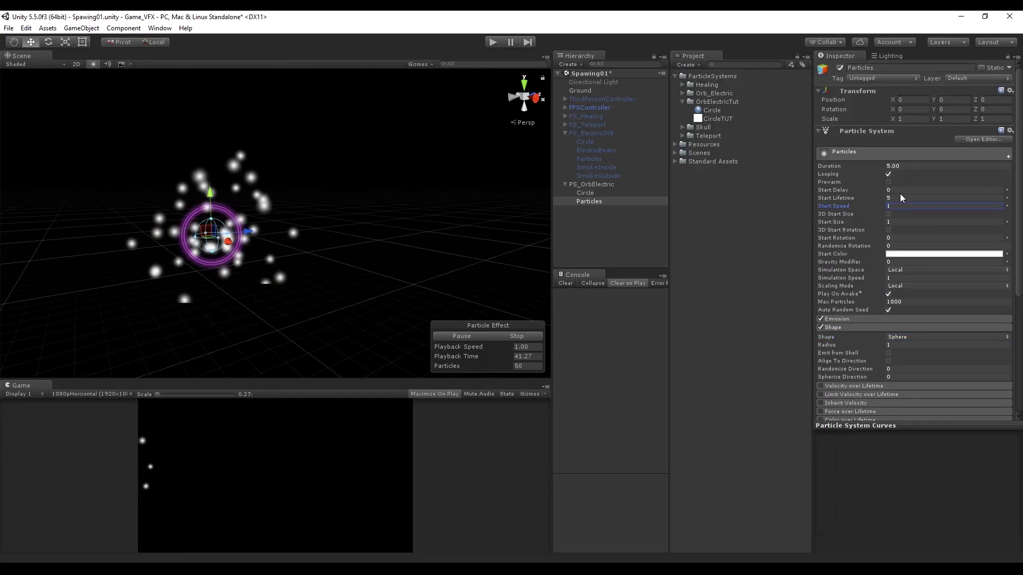
{"action": "scroll", "coordinate": [199, 270], "scroll_direction": "up", "scroll_amount": 3}
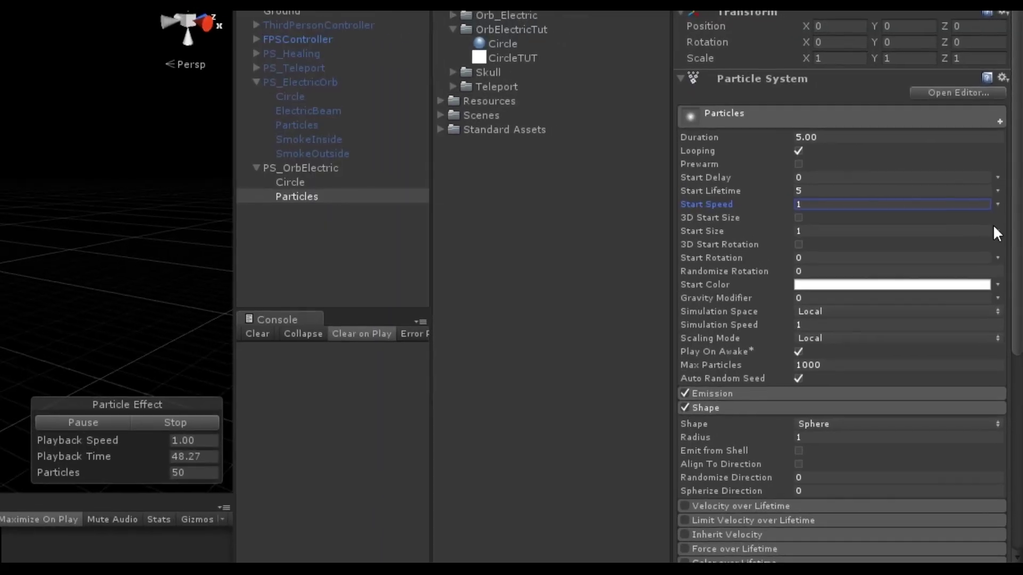
Make the Start Size of the Particles system random between the two constants 0.1 and 0.5
{"action": "left_click", "coordinate": [1006, 222]}
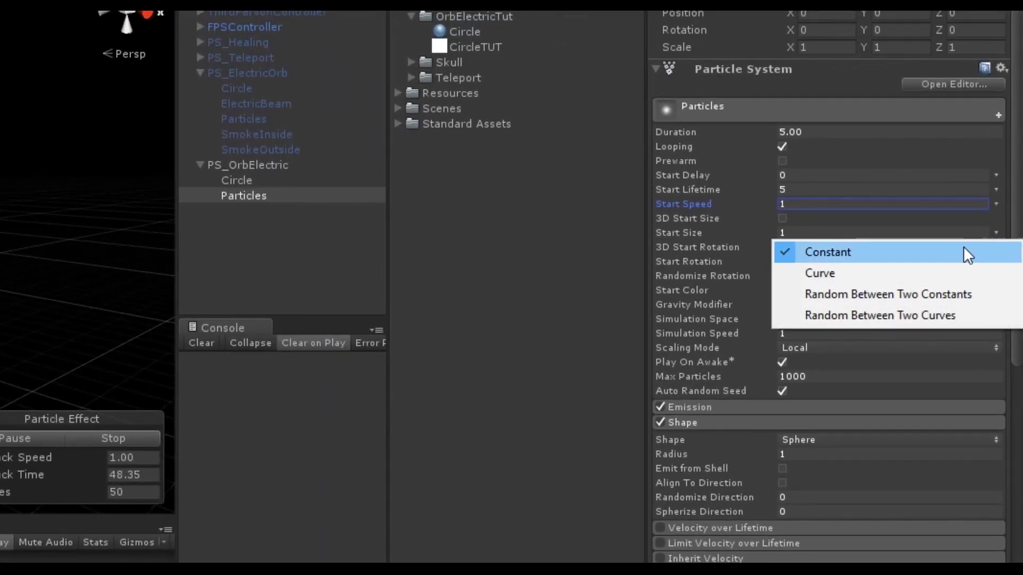
{"action": "left_click", "coordinate": [890, 294]}
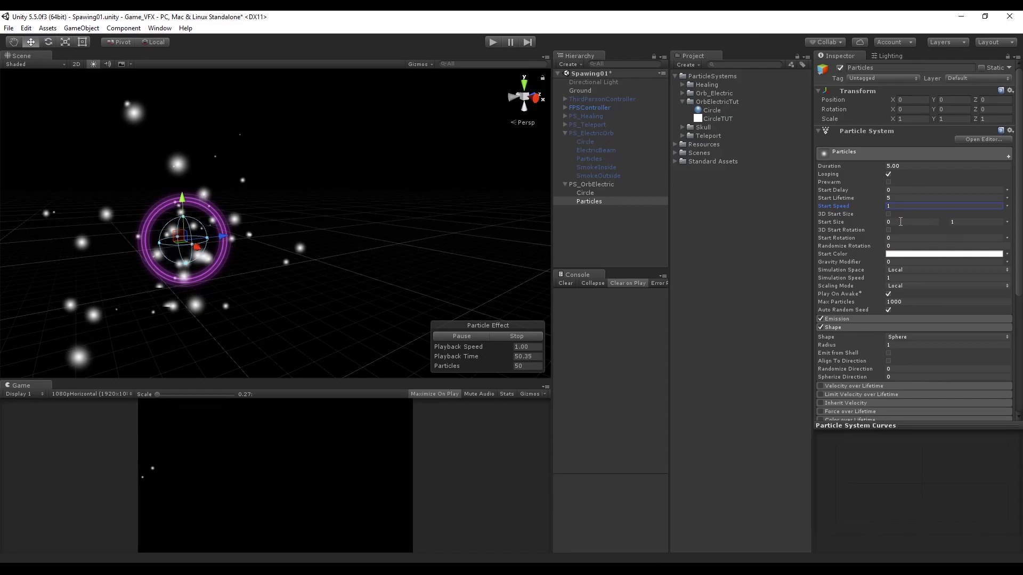
{"action": "left_click", "coordinate": [900, 222]}
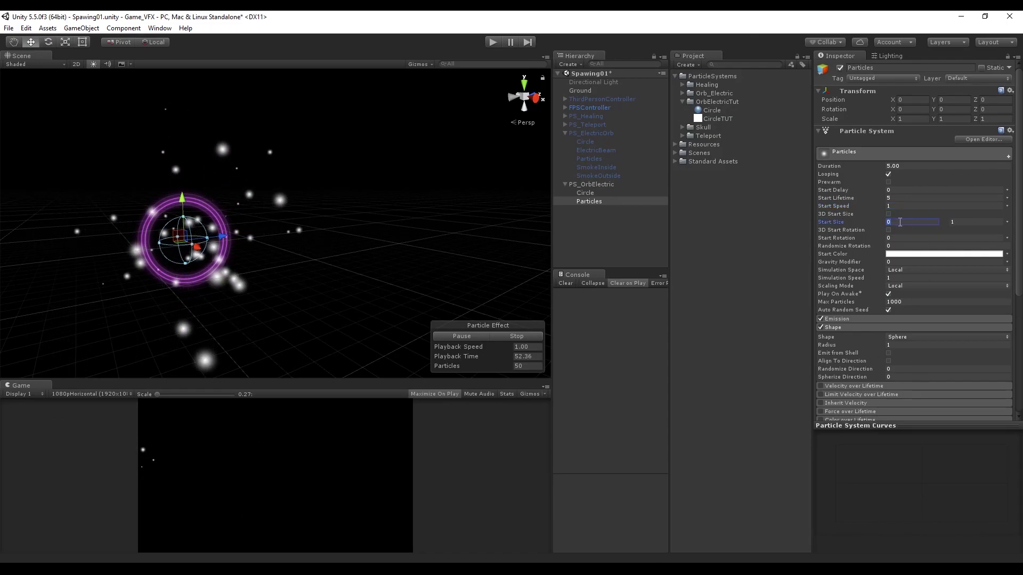
{"action": "type", "text": "0.1"}
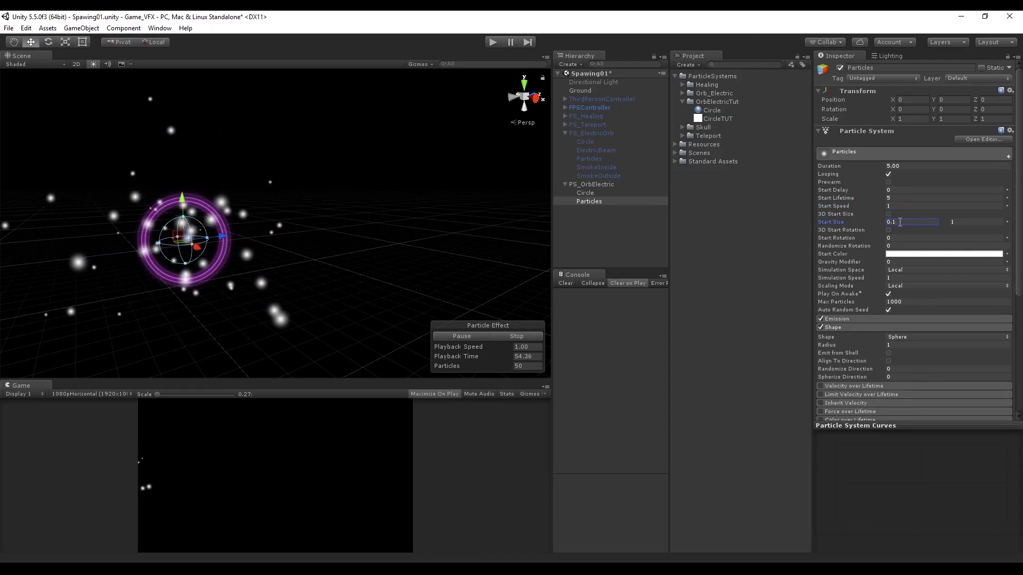
{"action": "key", "text": "Tab"}
{"action": "type", "text": "0.5"}
{"action": "key", "text": "Return"}
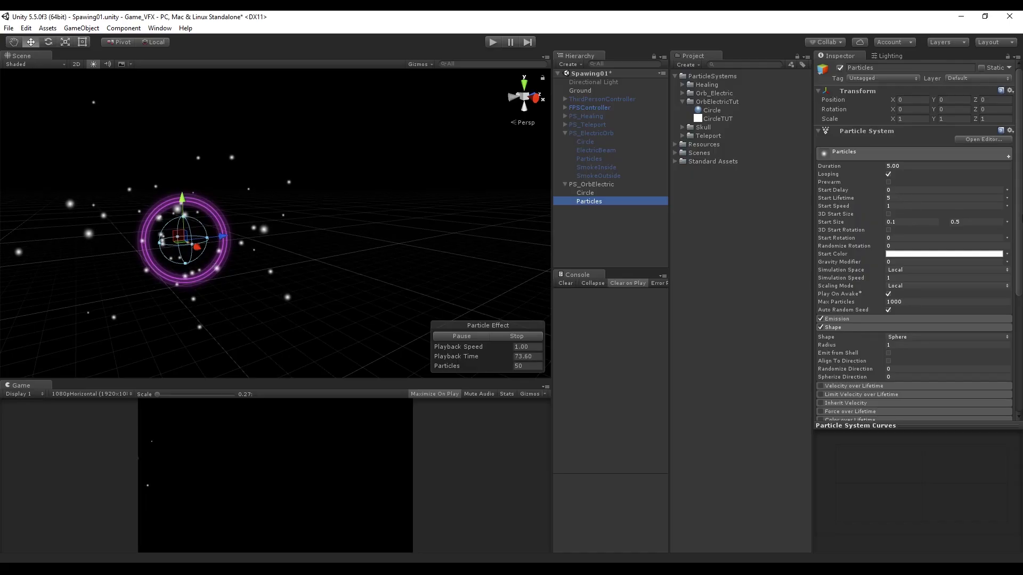
Make the Start Speed of the Particles system random between the two constants 0.1 and 1.2
{"action": "left_click", "coordinate": [1007, 206]}
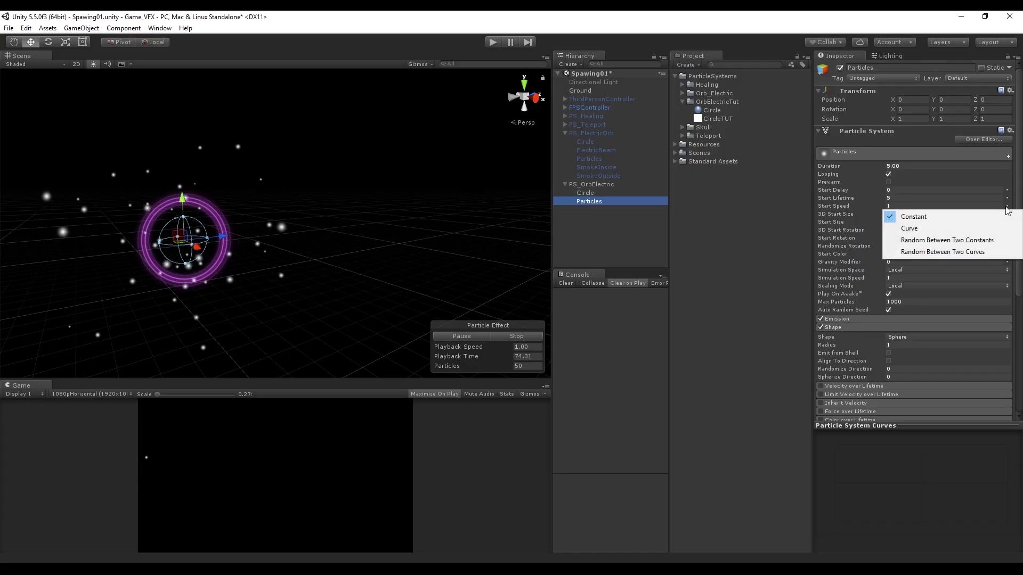
{"action": "left_click", "coordinate": [935, 241]}
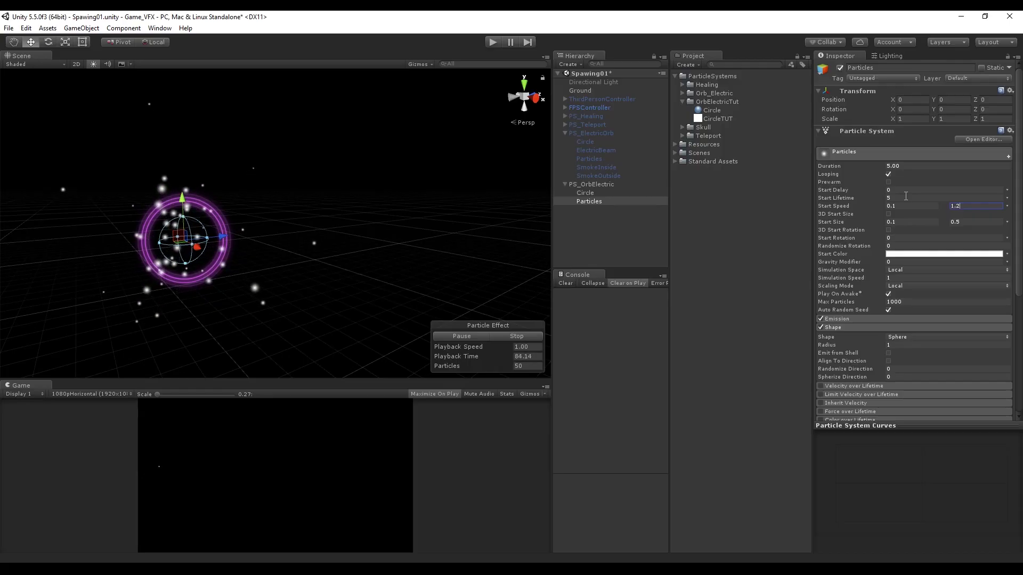
{"action": "middle_click_drag", "start_coordinate": [214, 229], "coordinate": [372, 206]}
{"action": "scroll", "coordinate": [372, 207], "scroll_direction": "up", "scroll_amount": 3}
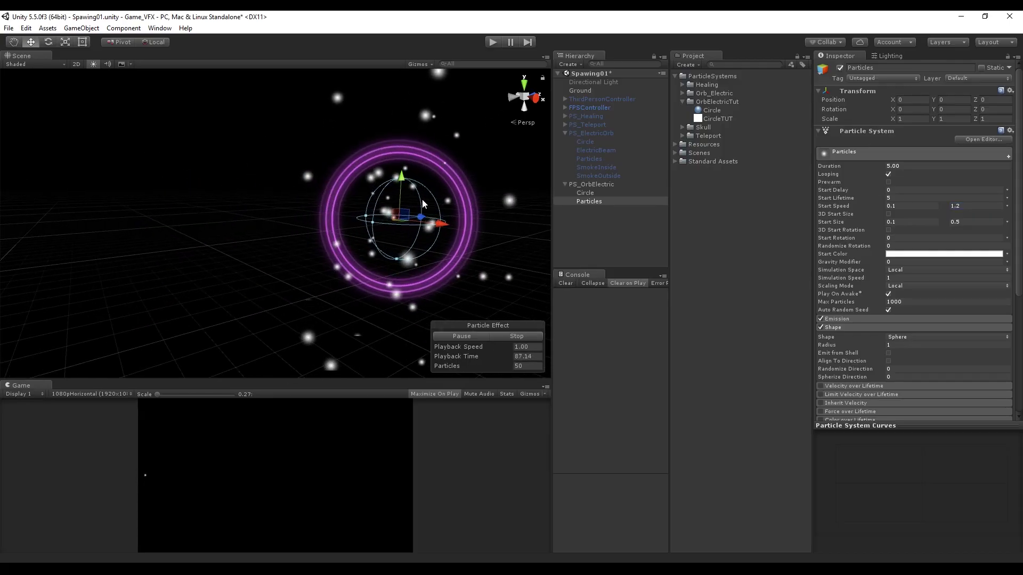
Set the Max Particle Size in the Circle system's Renderer module to 3 and check the circle up close
{"action": "middle_click_drag", "start_coordinate": [464, 183], "coordinate": [350, 209]}
{"action": "scroll", "coordinate": [350, 209], "scroll_direction": "up", "scroll_amount": 5}
{"action": "scroll", "coordinate": [349, 208], "scroll_direction": "down", "scroll_amount": 5}
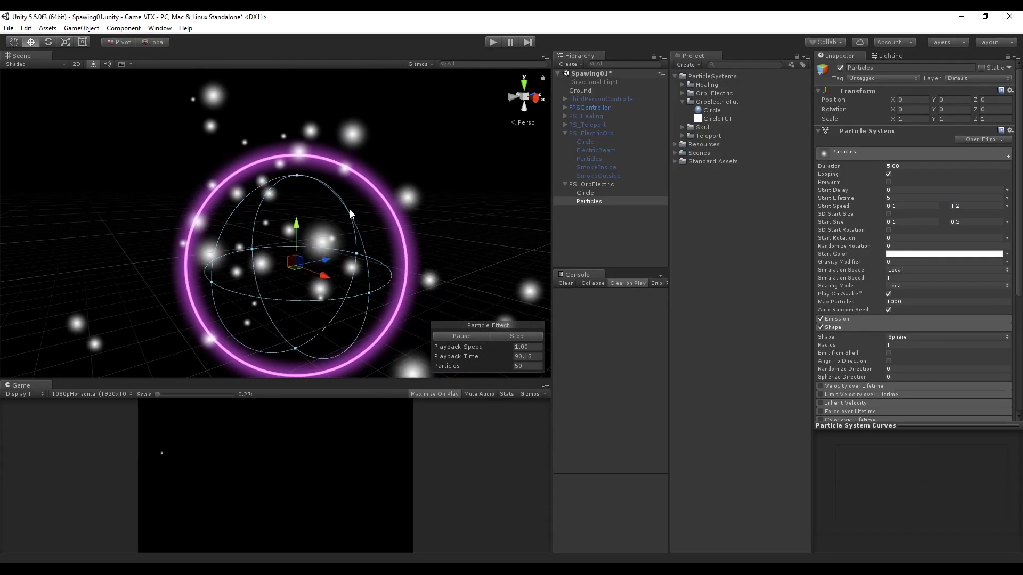
{"action": "left_click", "coordinate": [586, 193]}
{"action": "scroll", "coordinate": [895, 320], "scroll_direction": "down", "scroll_amount": 6}
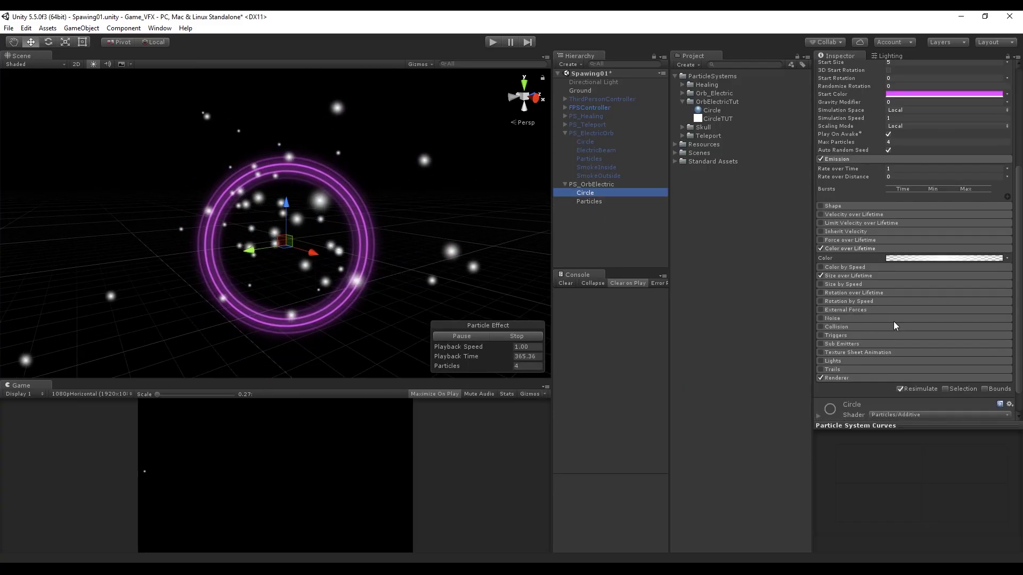
{"action": "left_click", "coordinate": [837, 348]}
{"action": "scroll", "coordinate": [906, 341], "scroll_direction": "down", "scroll_amount": 3}
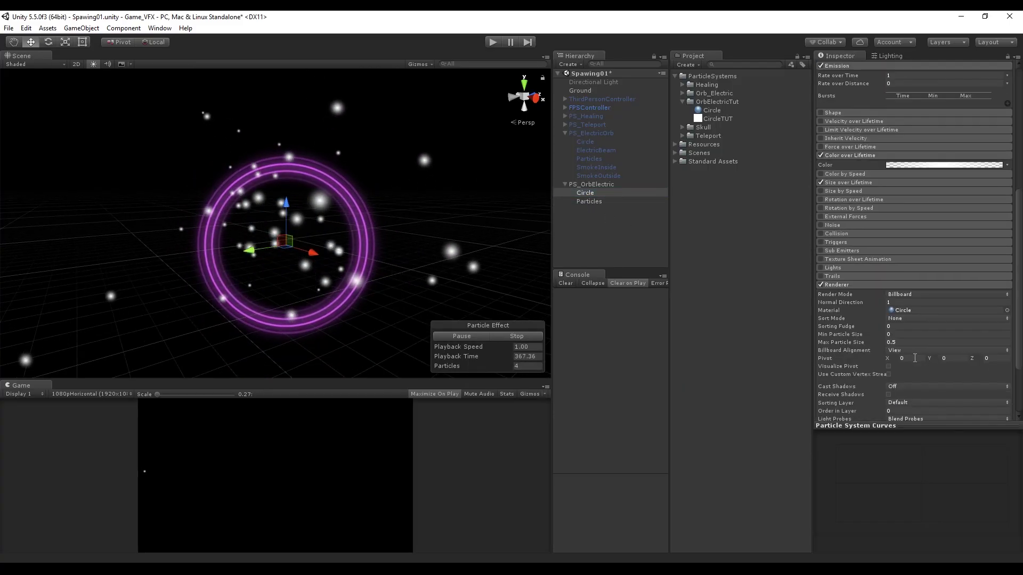
{"action": "left_click", "coordinate": [906, 342]}
{"action": "type", "text": "3"}
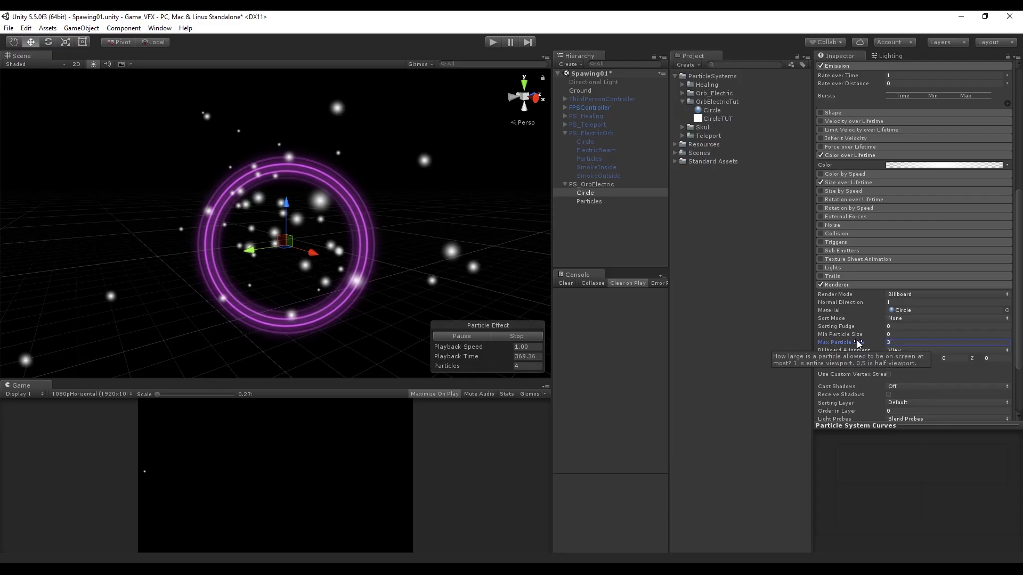
{"action": "scroll", "coordinate": [367, 234], "scroll_direction": "up", "scroll_amount": 10}
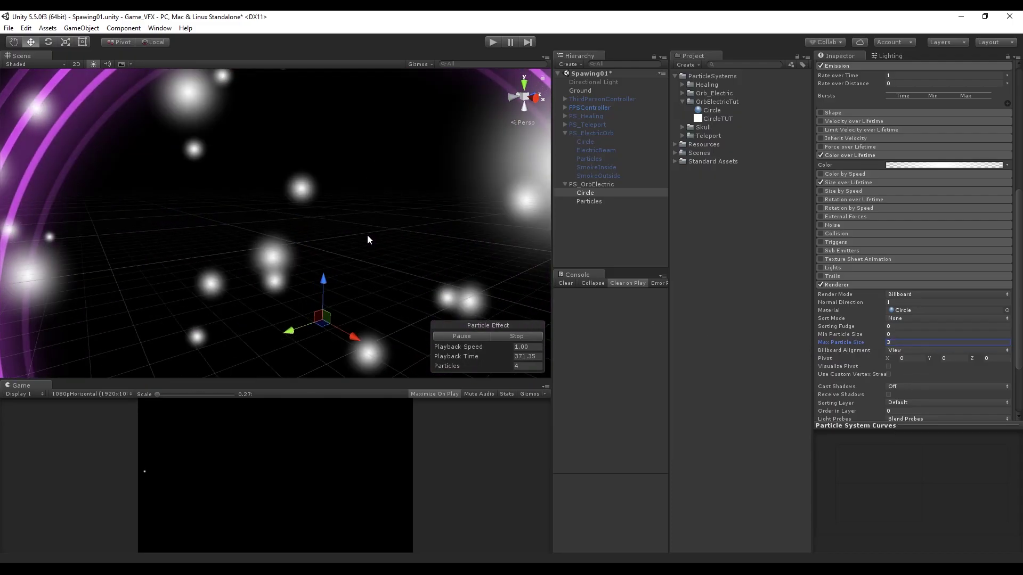
{"action": "scroll", "coordinate": [367, 235], "scroll_direction": "up", "scroll_amount": 2}
{"action": "scroll", "coordinate": [366, 235], "scroll_direction": "down", "scroll_amount": 8}
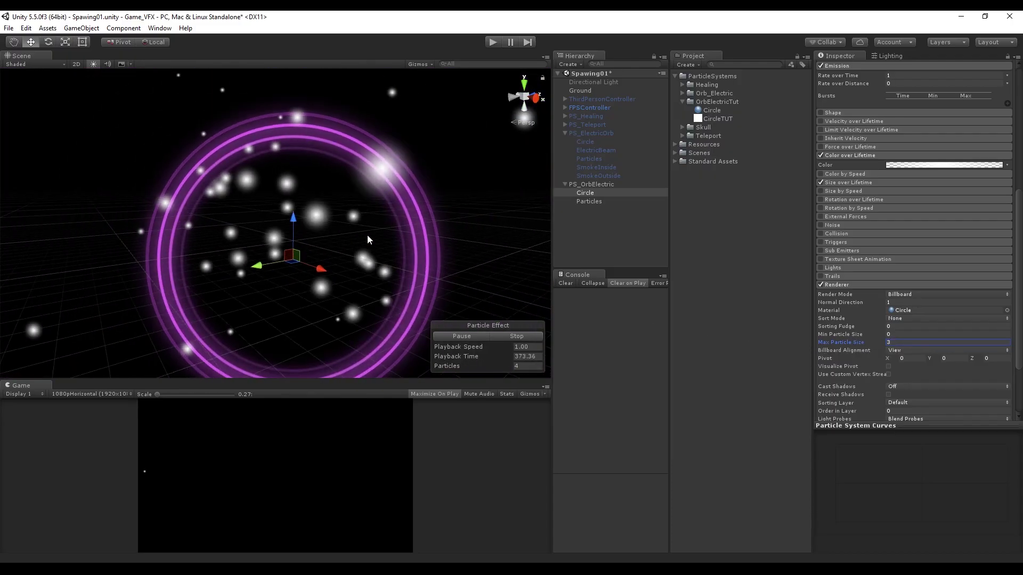
For the Particles system, make Start Lifetime random between constants 2 and 5 and set the minimum Start Size to 0.05
{"action": "key", "text": "Down"}
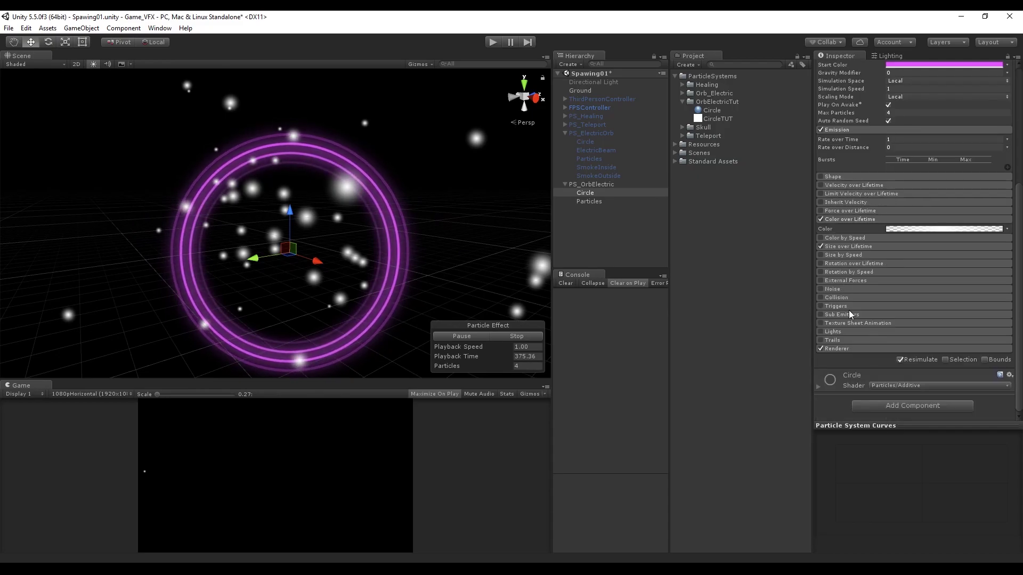
{"action": "left_click", "coordinate": [1008, 206]}
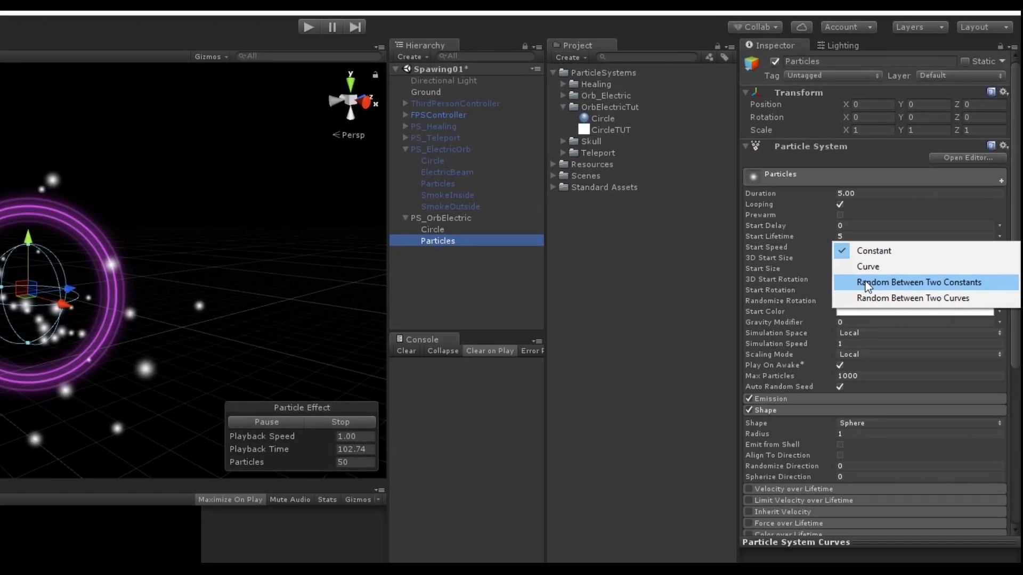
{"action": "left_click", "coordinate": [867, 283]}
{"action": "left_click", "coordinate": [865, 238]}
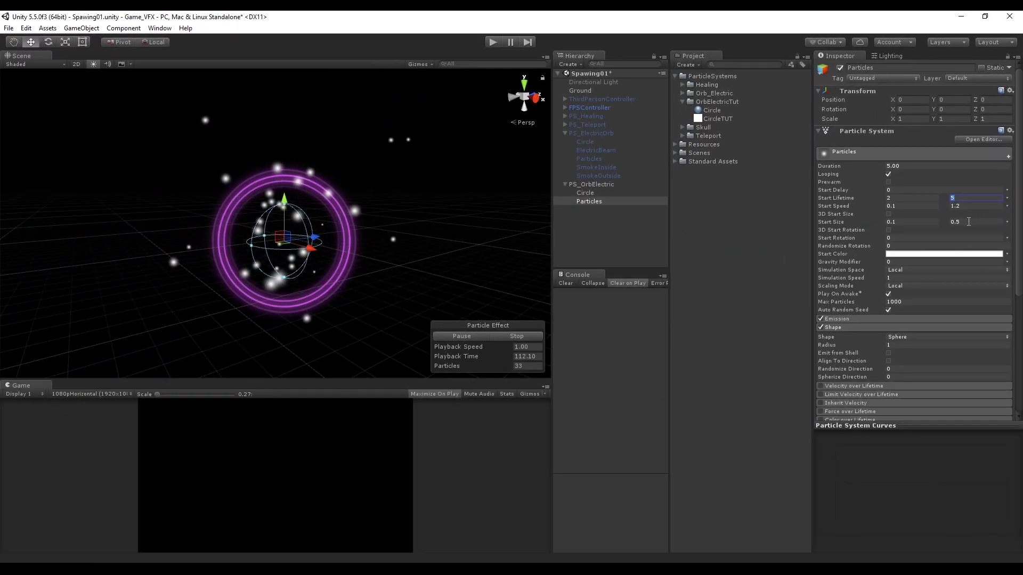
{"action": "left_click", "coordinate": [913, 222]}
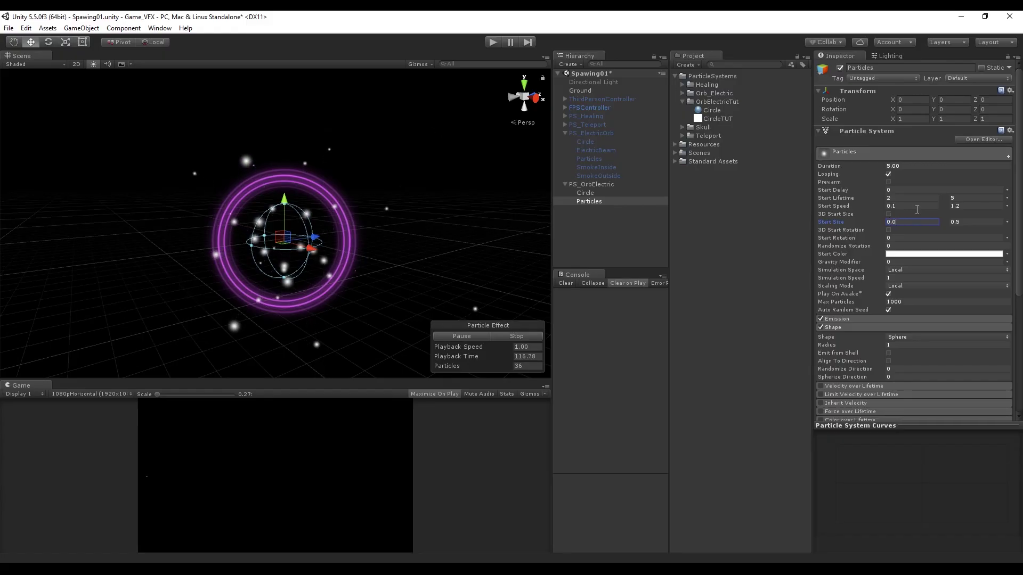
{"action": "type", "text": "0.05"}
Set the Start Color of the Particles system to purple C14BFF at full opacity
{"action": "scroll", "coordinate": [919, 206], "scroll_direction": "down", "scroll_amount": 2}
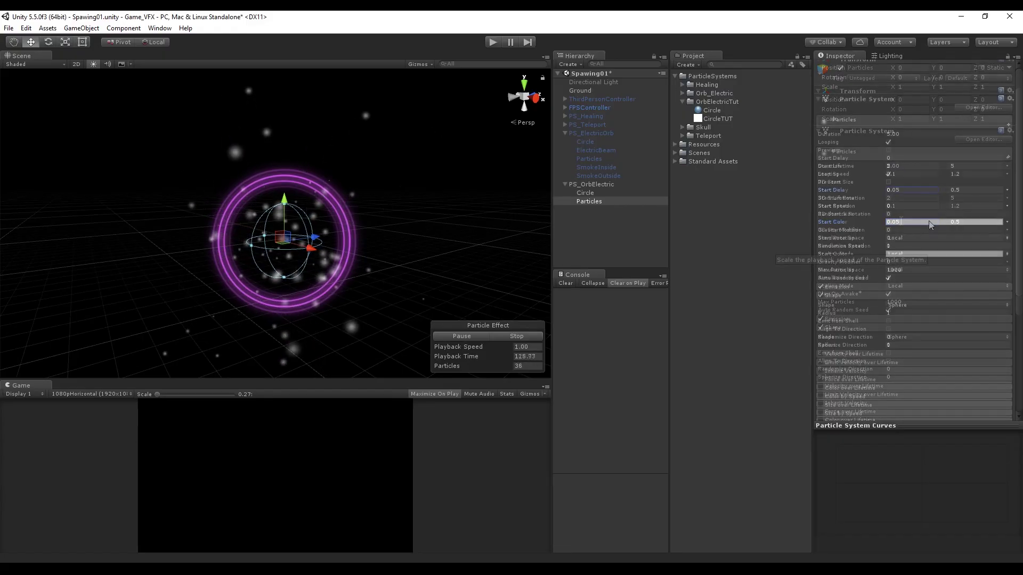
{"action": "left_click", "coordinate": [943, 222]}
{"action": "left_click", "coordinate": [633, 122]}
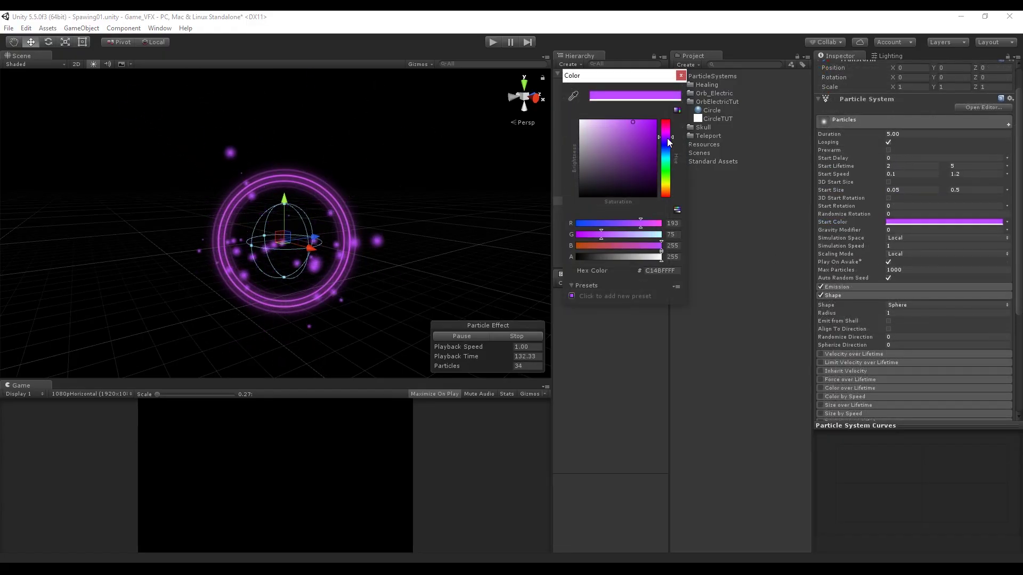
{"action": "left_click", "coordinate": [681, 75]}
Enable Color over Lifetime for the Particles system with gradient alpha 0 at both ends and an opaque key between them
{"action": "scroll", "coordinate": [911, 273], "scroll_direction": "down", "scroll_amount": 2}
{"action": "scroll", "coordinate": [910, 278], "scroll_direction": "down", "scroll_amount": 4}
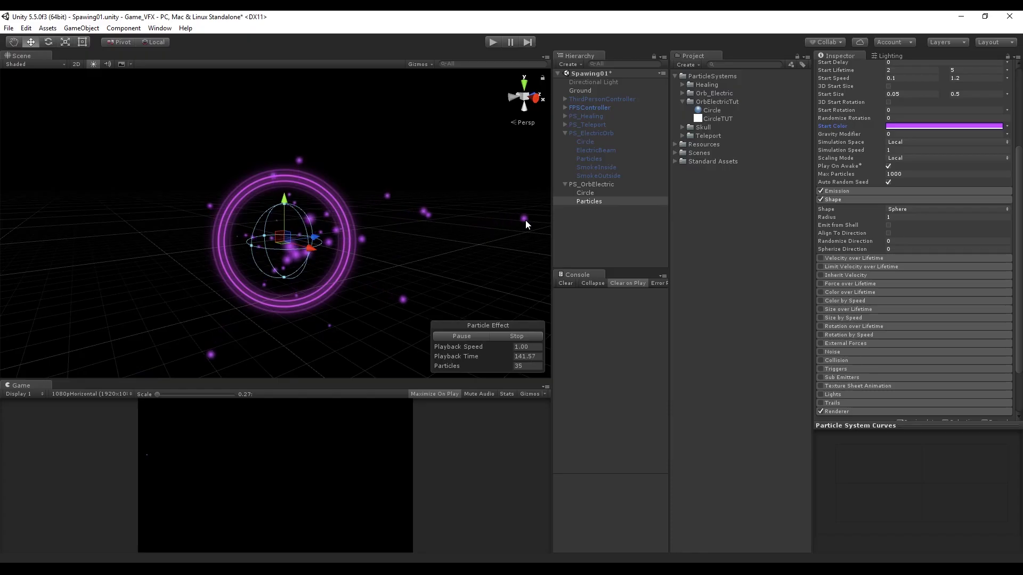
{"action": "left_click", "coordinate": [838, 293]}
{"action": "left_click", "coordinate": [820, 292]}
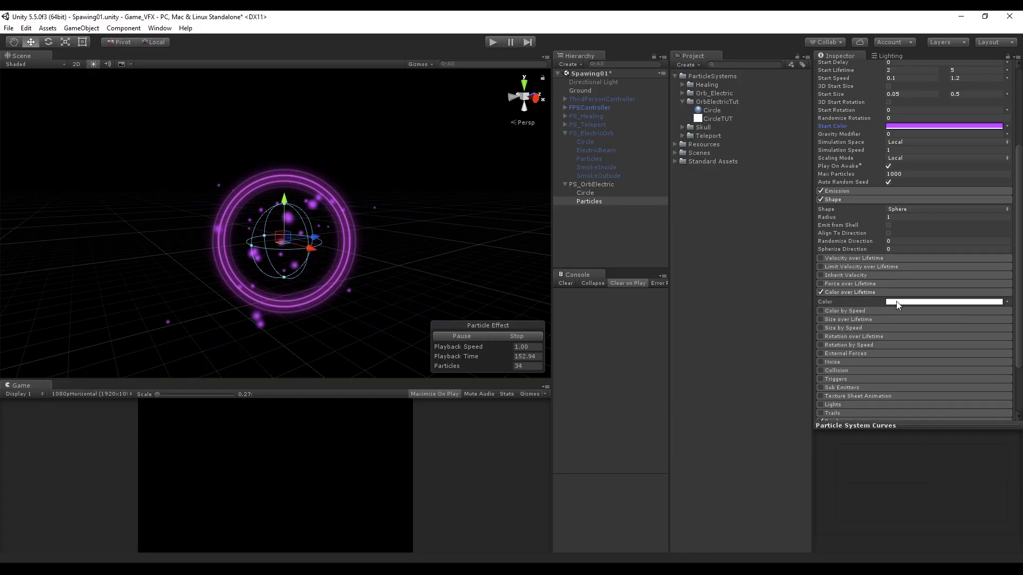
{"action": "left_click", "coordinate": [899, 302]}
{"action": "left_click", "coordinate": [101, 49]}
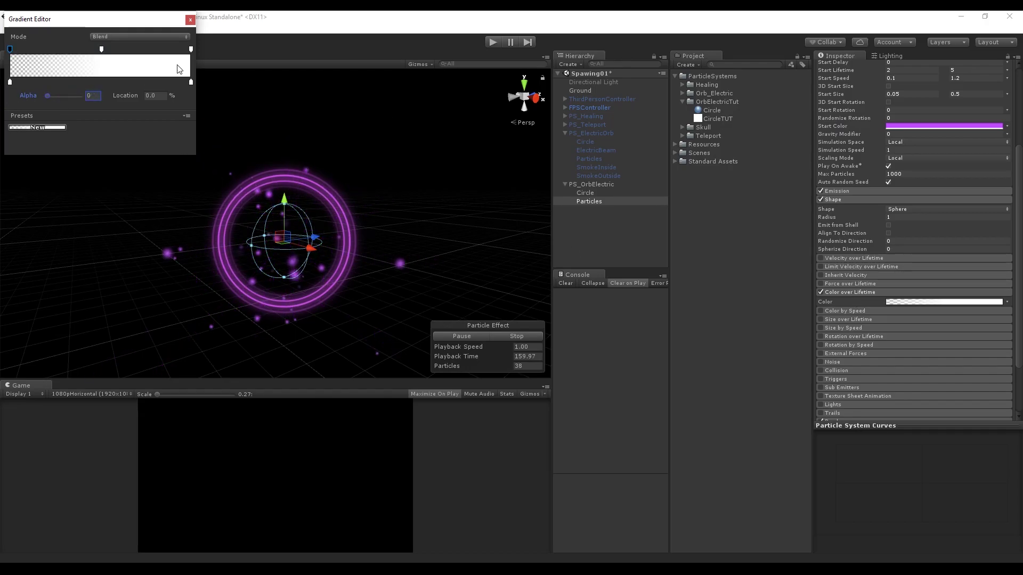
{"action": "left_click_drag", "start_coordinate": [75, 96], "coordinate": [46, 96]}
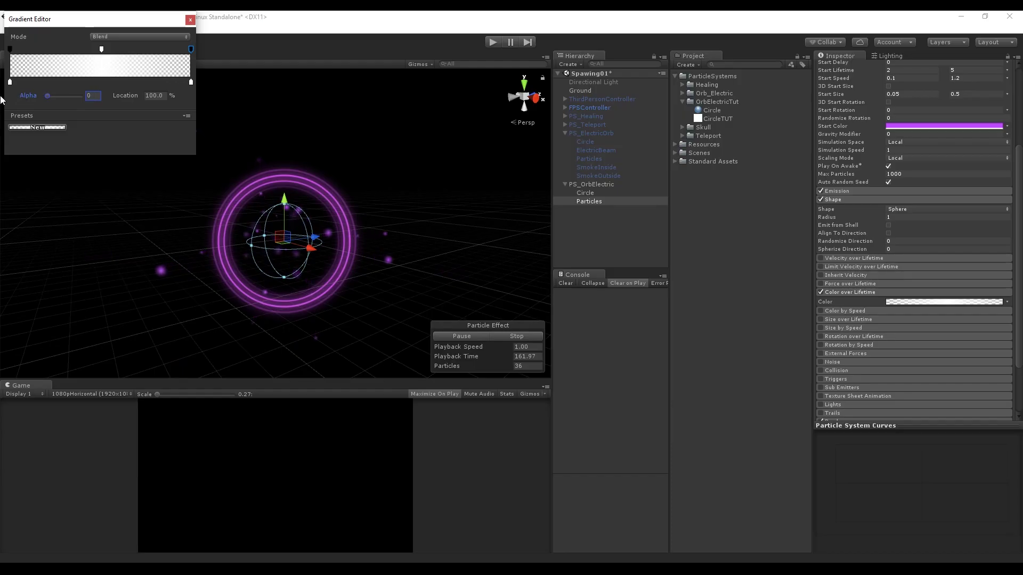
{"action": "left_click", "coordinate": [46, 49]}
{"action": "left_click", "coordinate": [190, 22]}
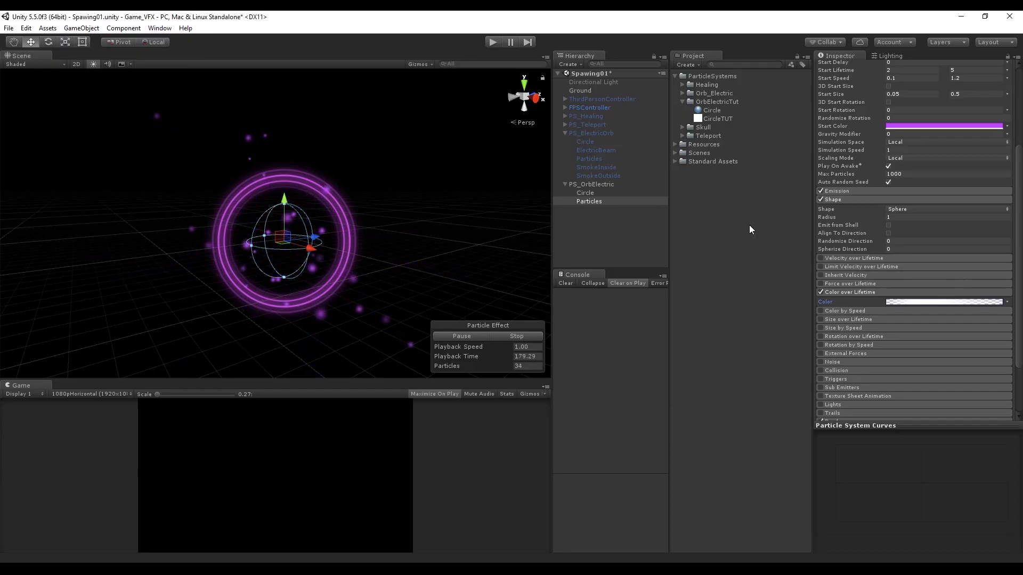
Enable Size over Lifetime for the Particles system and apply the S-shaped preset curve rising from 0 to 1
{"action": "scroll", "coordinate": [964, 342], "scroll_direction": "down", "scroll_amount": 3}
{"action": "left_click", "coordinate": [853, 259]}
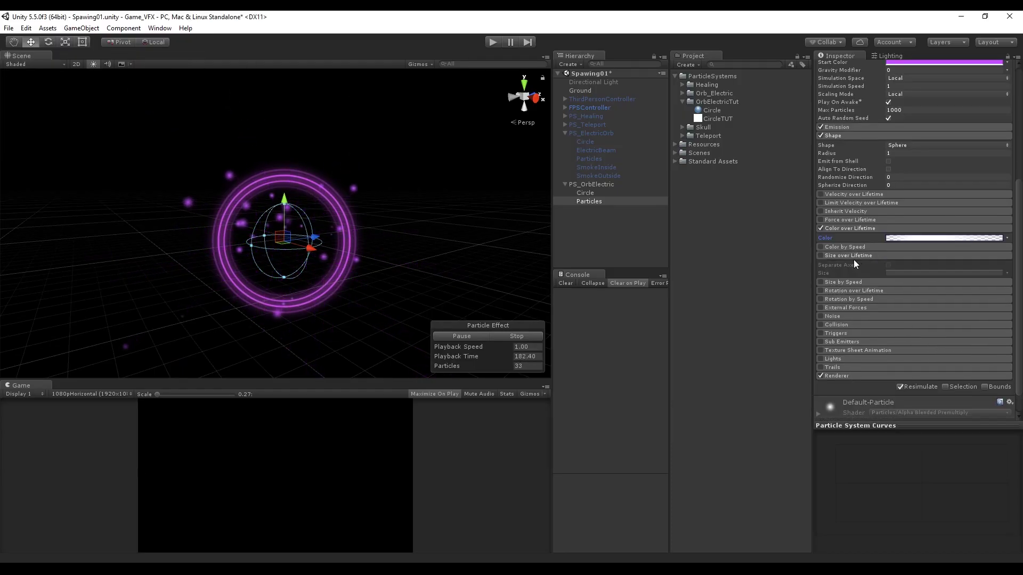
{"action": "left_click", "coordinate": [820, 255]}
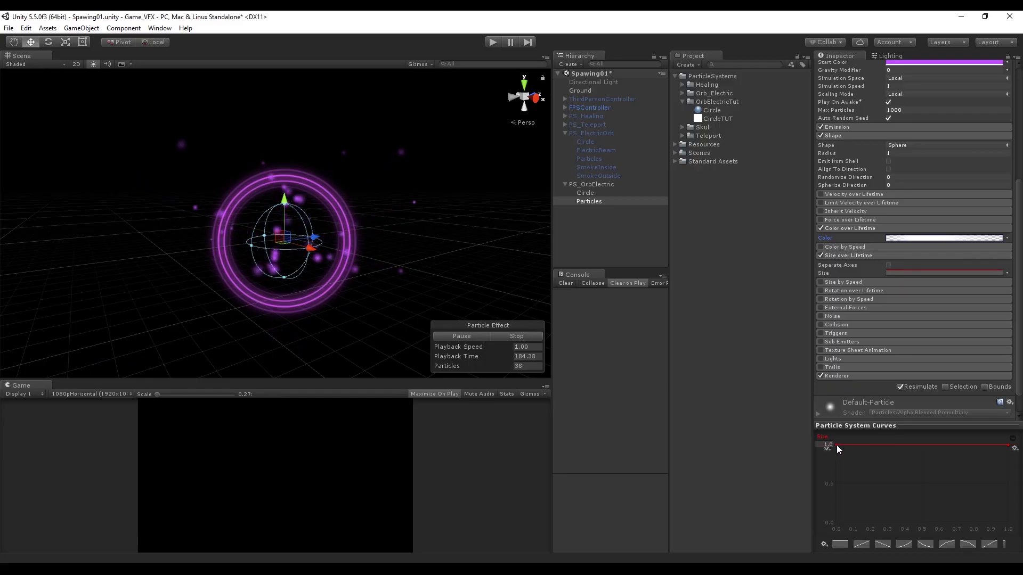
{"action": "left_click", "coordinate": [989, 545]}
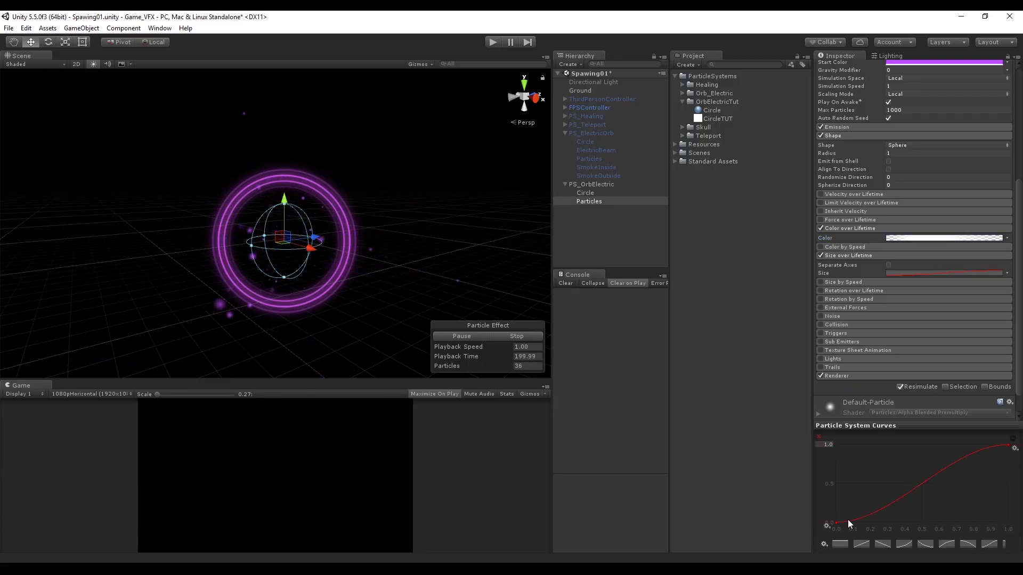
Raise the starting key of the Particles system's Size over Lifetime curve to nearly 1.0
{"action": "left_click_drag", "start_coordinate": [836, 523], "coordinate": [830, 452]}
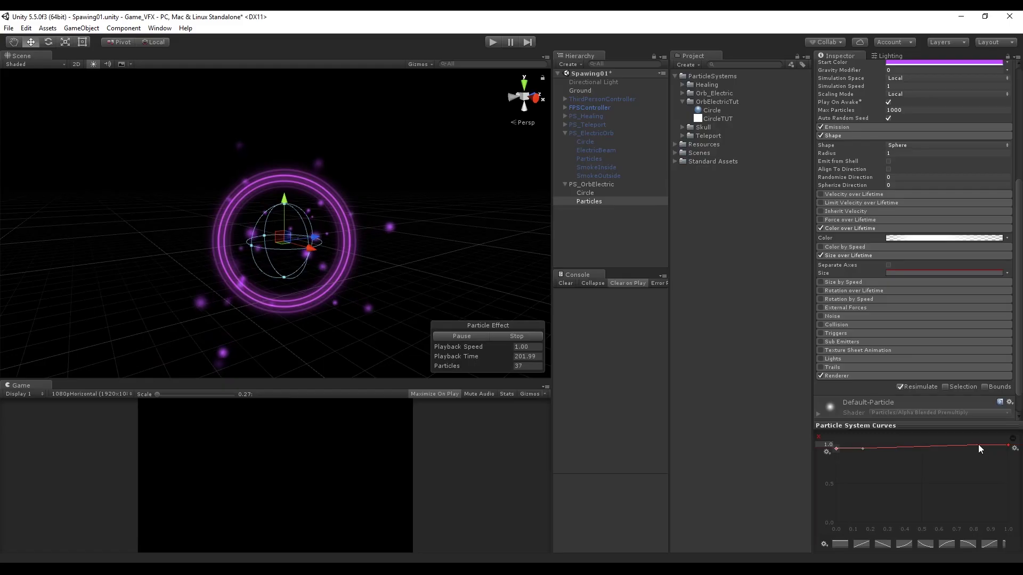
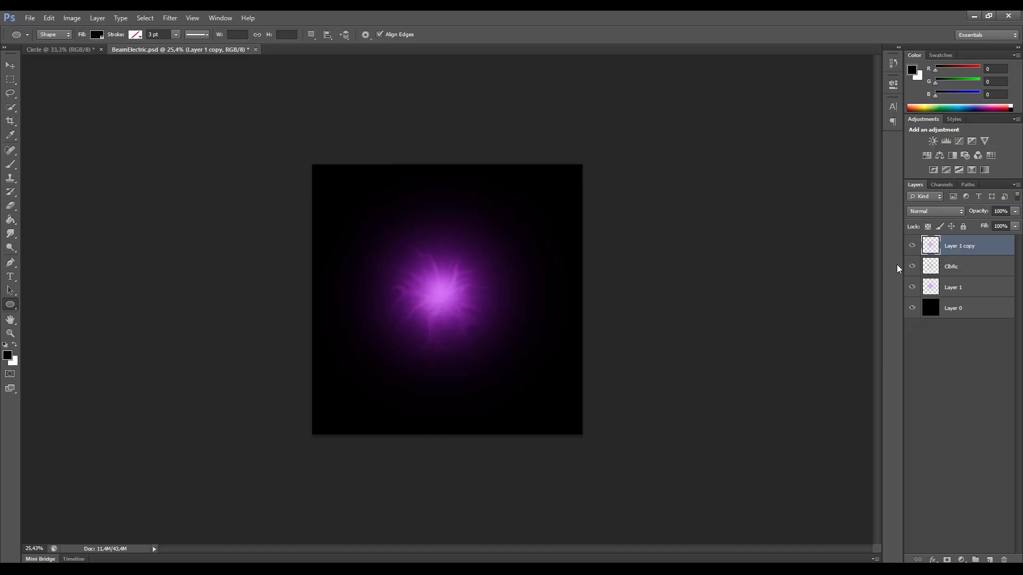
Examine the glow layers of BeamElectric.psd in Photoshop and browse the Google image results for "point of light png"
{"action": "left_click", "coordinate": [913, 246]}
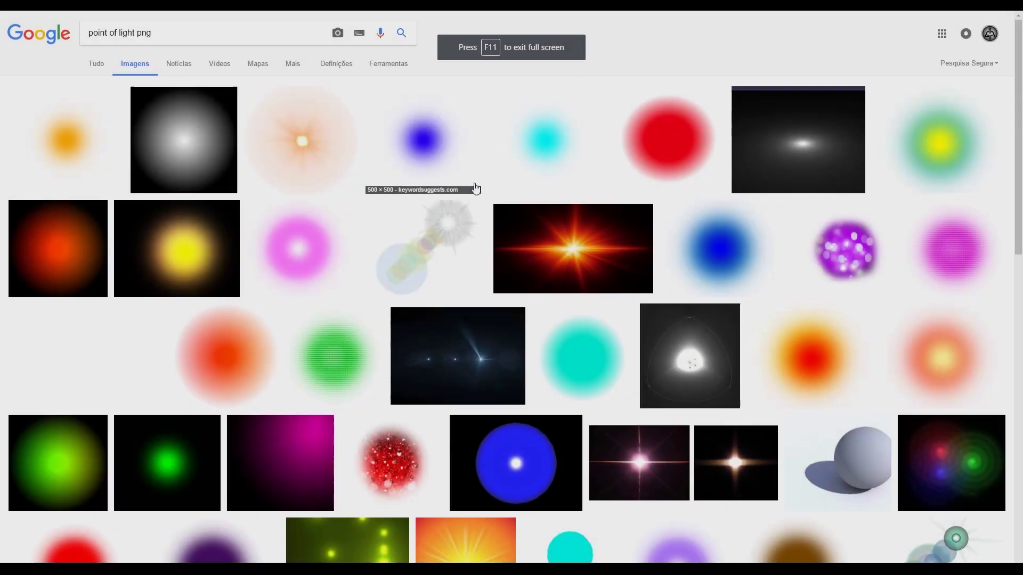
{"action": "scroll", "coordinate": [449, 191], "scroll_direction": "down", "scroll_amount": 4}
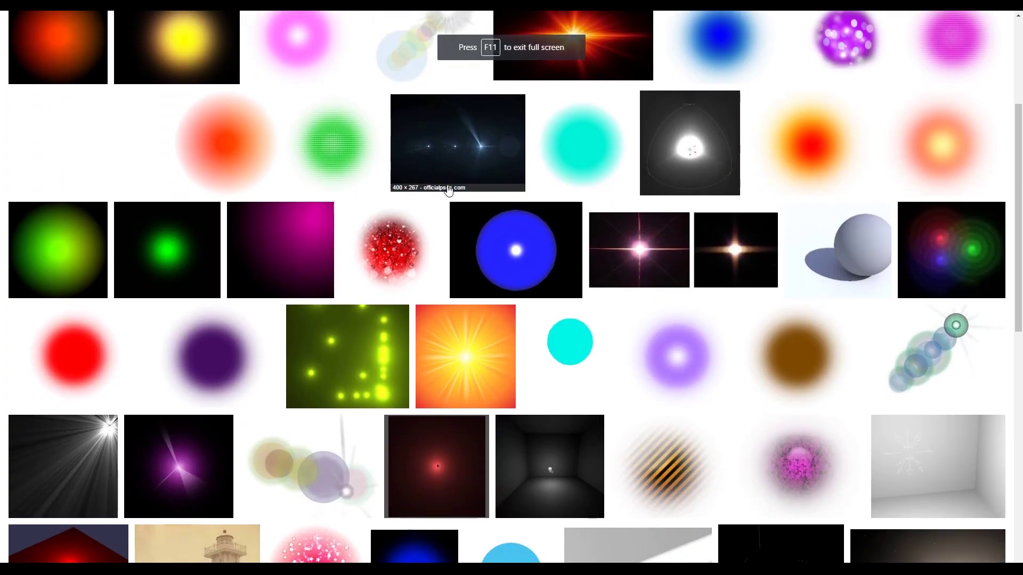
{"action": "scroll", "coordinate": [424, 196], "scroll_direction": "down", "scroll_amount": 1}
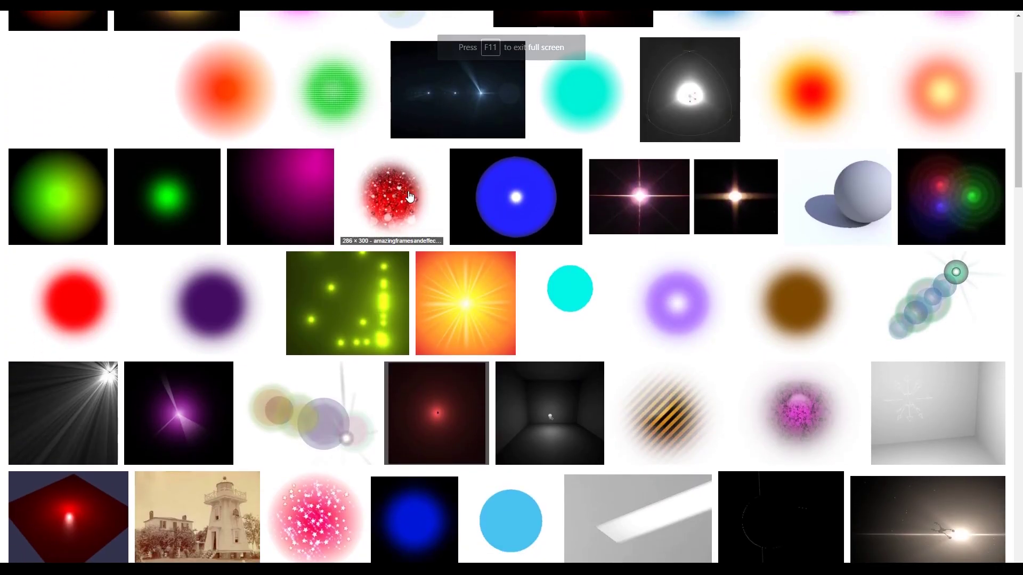
{"action": "scroll", "coordinate": [424, 196], "scroll_direction": "down", "scroll_amount": 2}
{"action": "scroll", "coordinate": [395, 211], "scroll_direction": "up", "scroll_amount": 5}
{"action": "scroll", "coordinate": [395, 212], "scroll_direction": "up", "scroll_amount": 2}
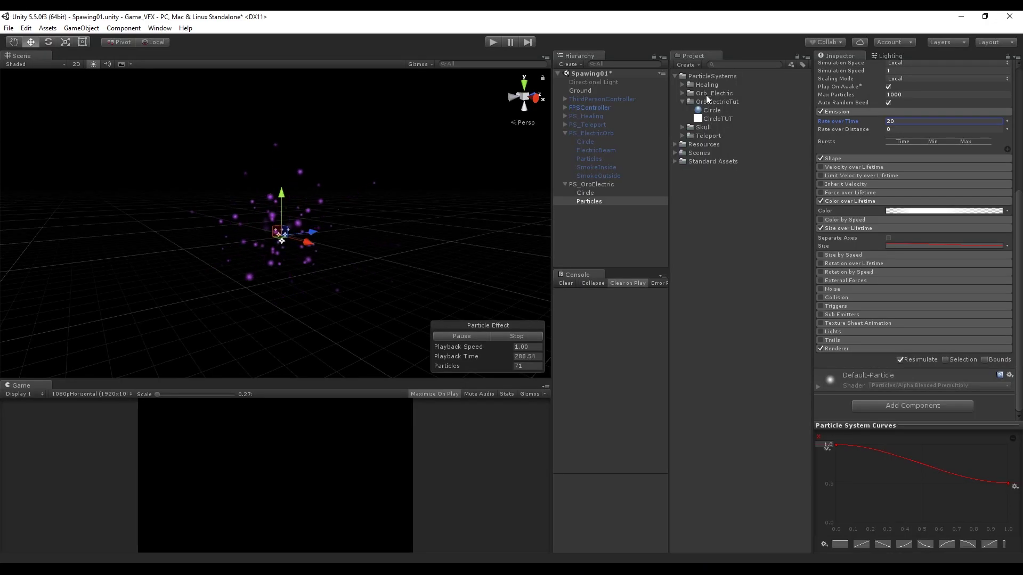
Create a material named Beam in the OrbElectricTut folder and set its shader to Particles/Additive
{"action": "right_click", "coordinate": [701, 101]}
{"action": "mouse_move", "coordinate": [746, 108]}
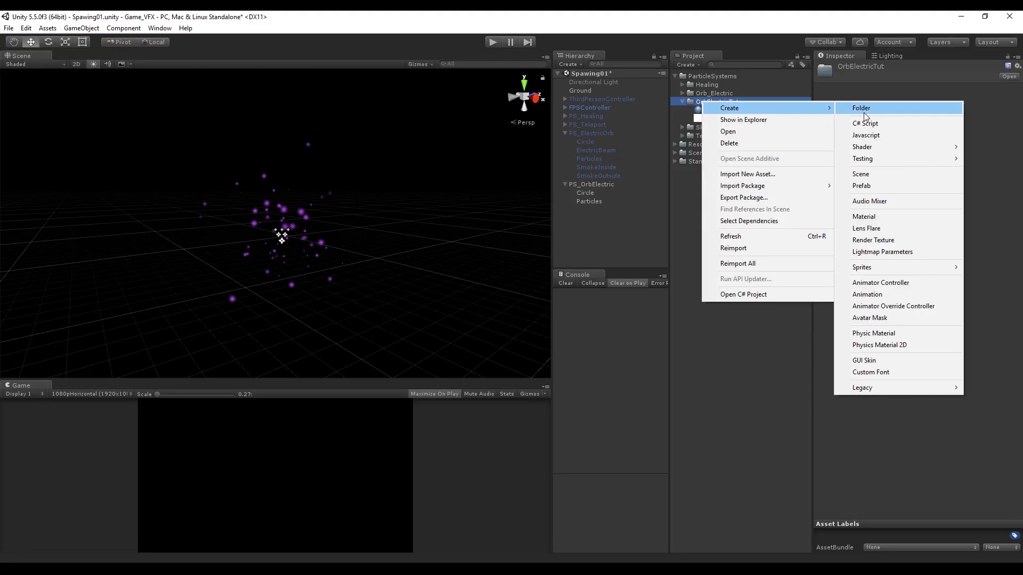
{"action": "left_click", "coordinate": [923, 215]}
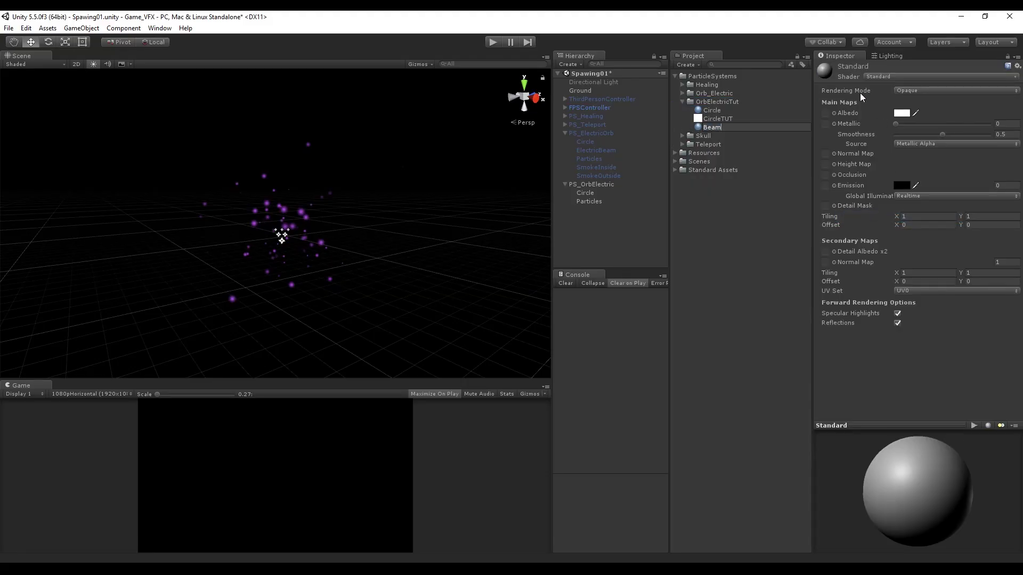
{"action": "type", "text": "Beam"}
{"action": "key", "text": "Return"}
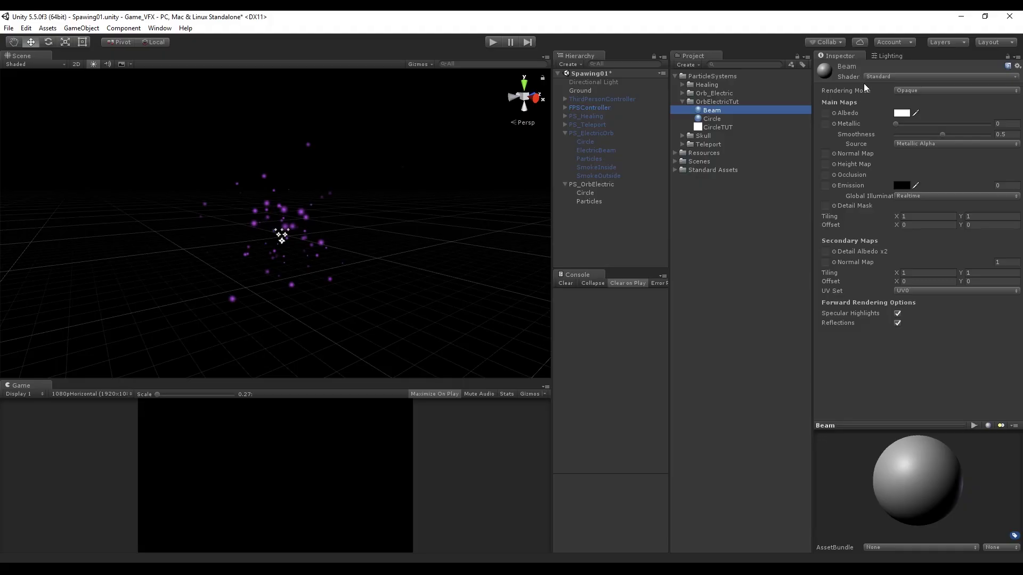
{"action": "left_click", "coordinate": [868, 77]}
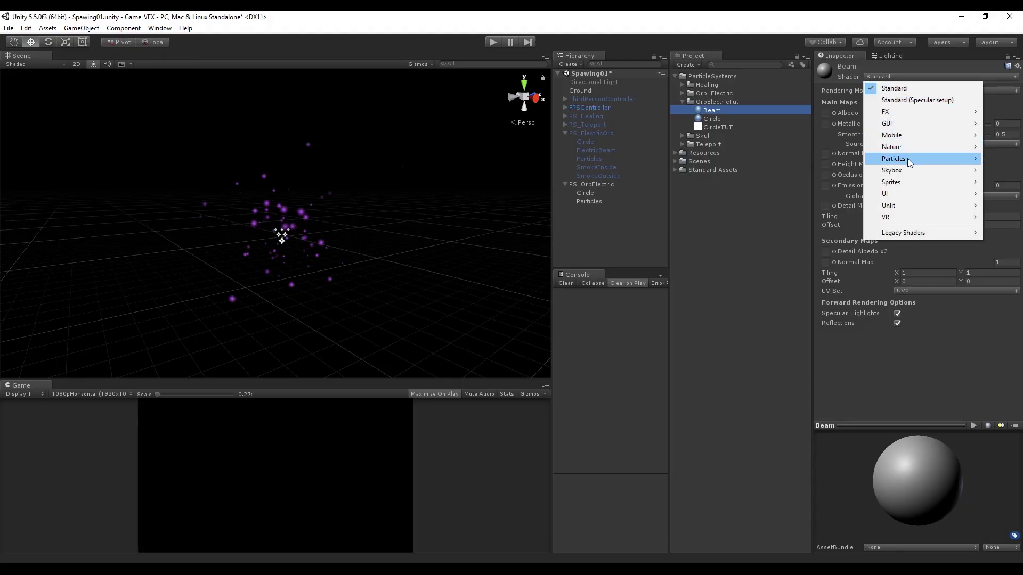
{"action": "mouse_move", "coordinate": [907, 158]}
{"action": "left_click", "coordinate": [830, 157]}
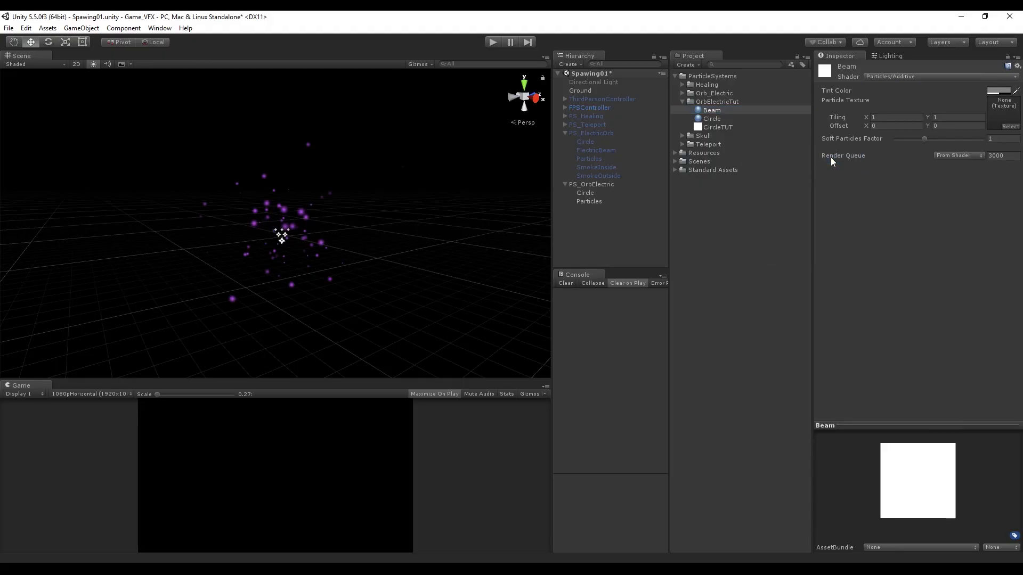
Assign the BeamElectric texture from the Orb_Electric folder to the Beam material and apply that material to the Particles system
{"action": "left_click", "coordinate": [719, 94]}
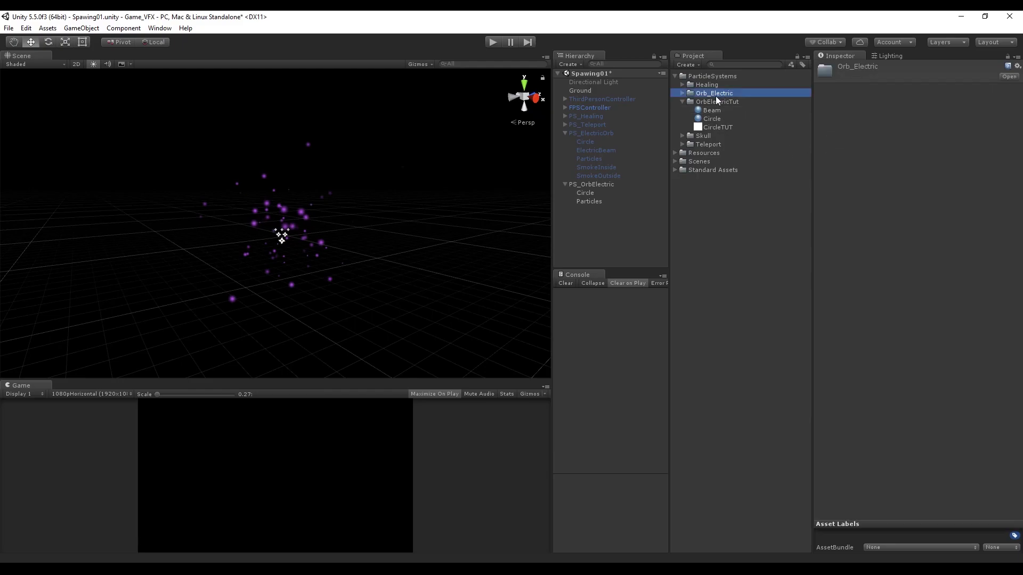
{"action": "left_click", "coordinate": [683, 94]}
{"action": "left_click", "coordinate": [713, 203]}
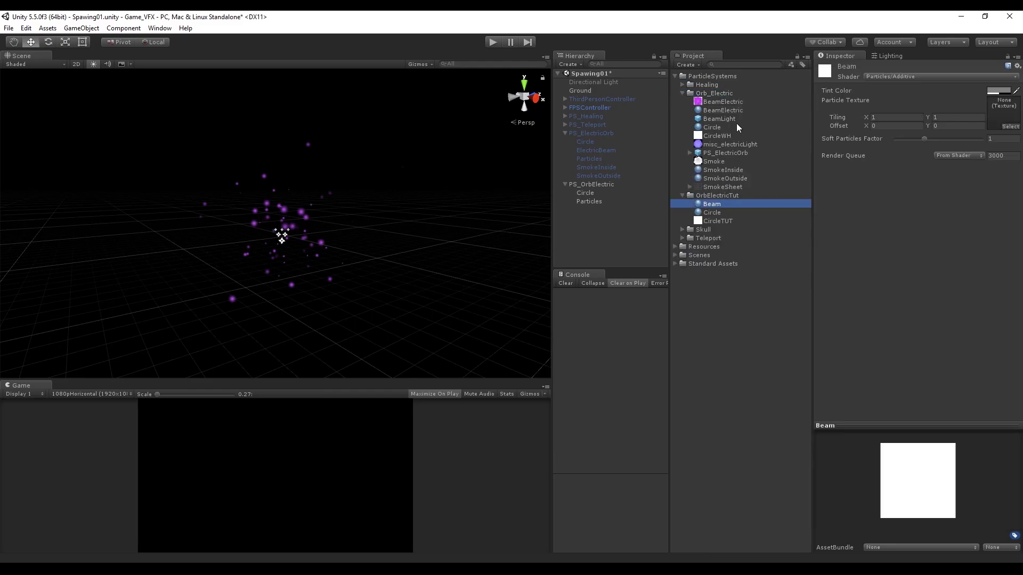
{"action": "left_click_drag", "start_coordinate": [723, 102], "coordinate": [1004, 118]}
{"action": "left_click", "coordinate": [682, 94]}
{"action": "left_click_drag", "start_coordinate": [718, 111], "coordinate": [587, 201]}
{"action": "scroll", "coordinate": [355, 216], "scroll_direction": "up", "scroll_amount": 5}
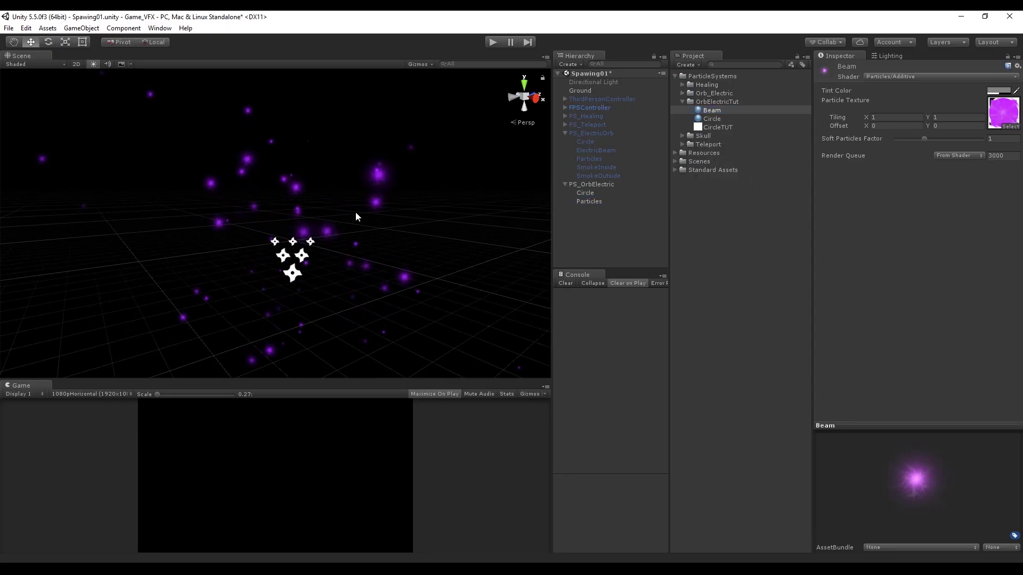
Make the Start Rotation of the Particles system random between constants 0 and 360
{"action": "left_click", "coordinate": [591, 201]}
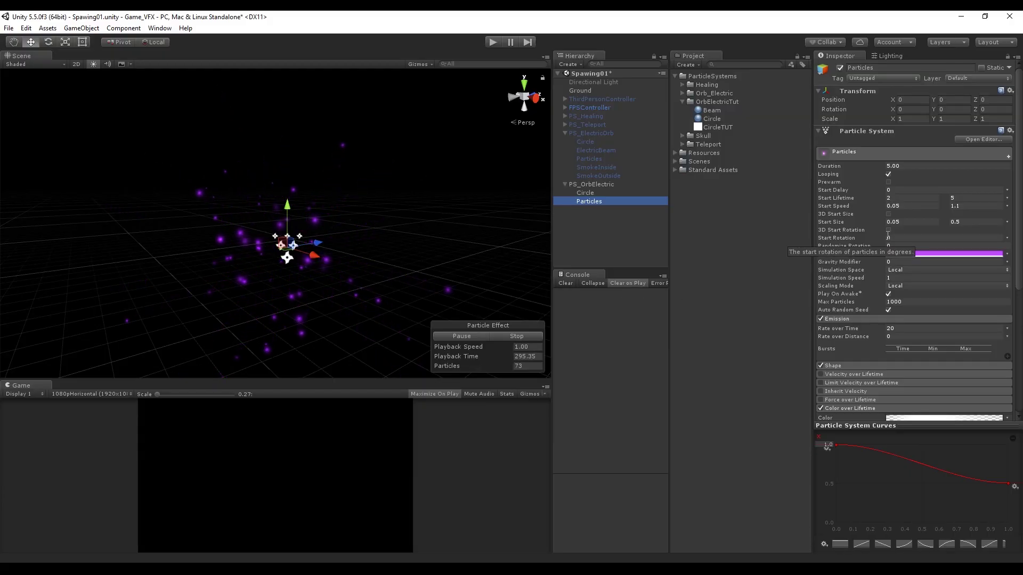
{"action": "left_click", "coordinate": [1007, 238]}
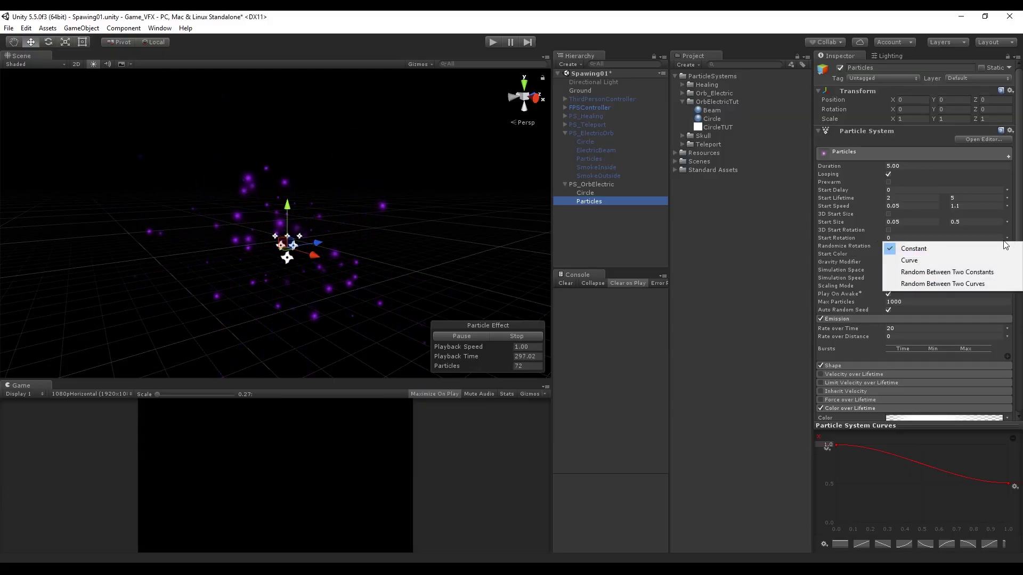
{"action": "left_click", "coordinate": [927, 273]}
{"action": "left_click", "coordinate": [959, 238]}
{"action": "type", "text": "3"}
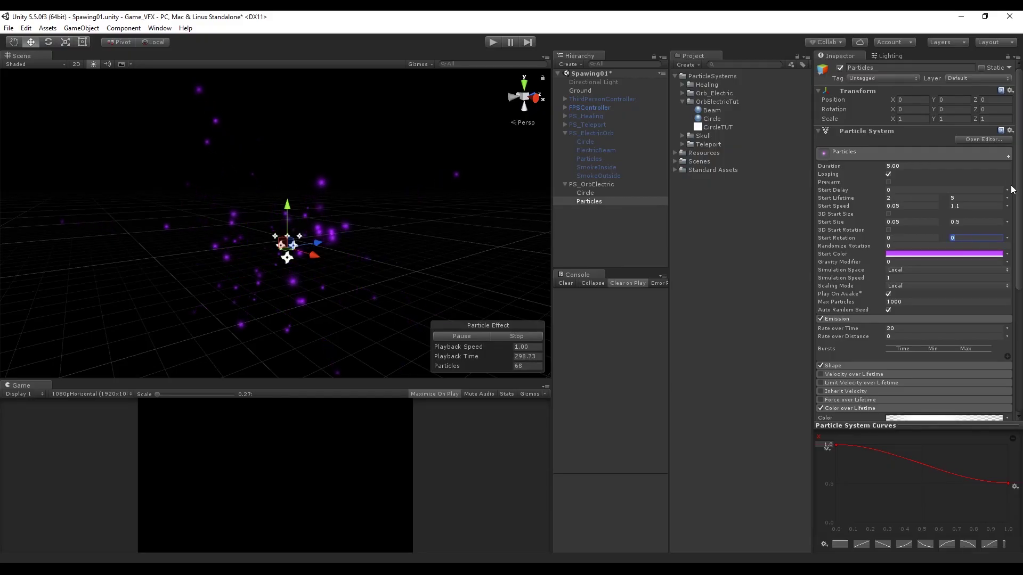
{"action": "type", "text": "60"}
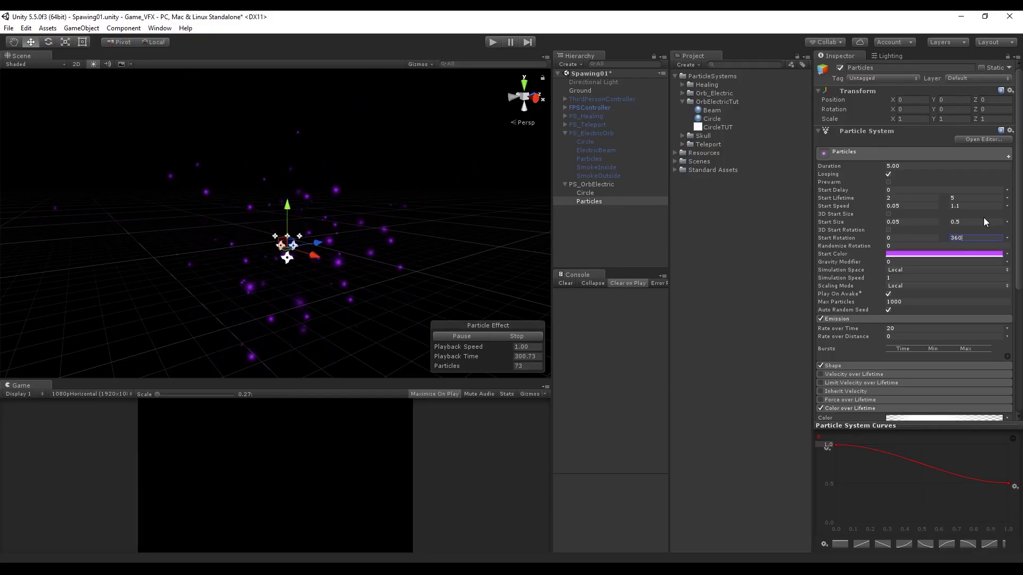
{"action": "scroll", "coordinate": [294, 208], "scroll_direction": "up", "scroll_amount": 3}
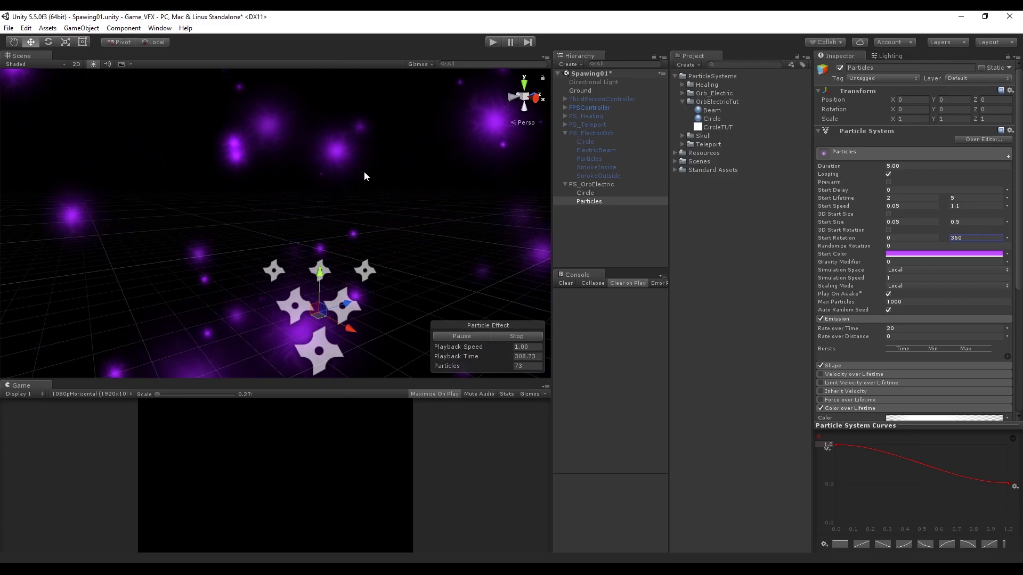
{"action": "scroll", "coordinate": [364, 175], "scroll_direction": "down", "scroll_amount": 2}
{"action": "scroll", "coordinate": [365, 176], "scroll_direction": "down", "scroll_amount": 3}
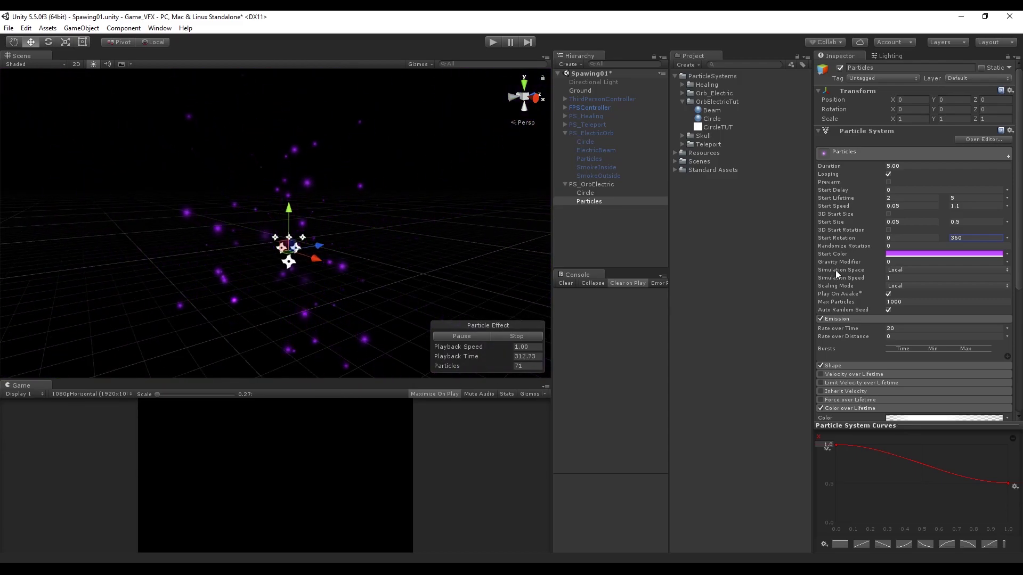
Enable Velocity over Lifetime for the Particles system, random between constants -2 and 2 on X, Y and Z
{"action": "mouse_move", "coordinate": [835, 270]}
{"action": "scroll", "coordinate": [838, 279], "scroll_direction": "down", "scroll_amount": 6}
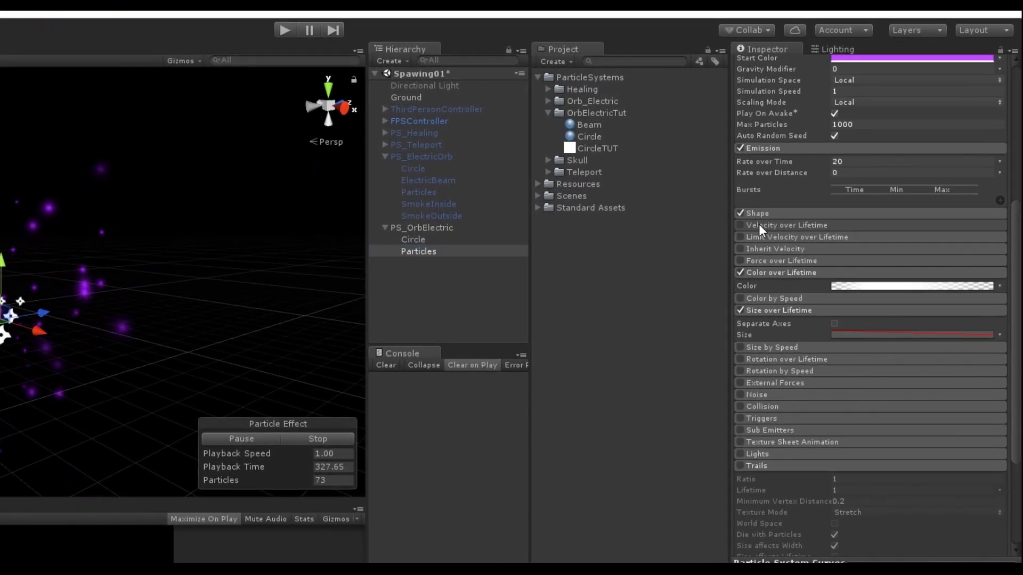
{"action": "left_click", "coordinate": [758, 223]}
{"action": "left_click", "coordinate": [741, 225]}
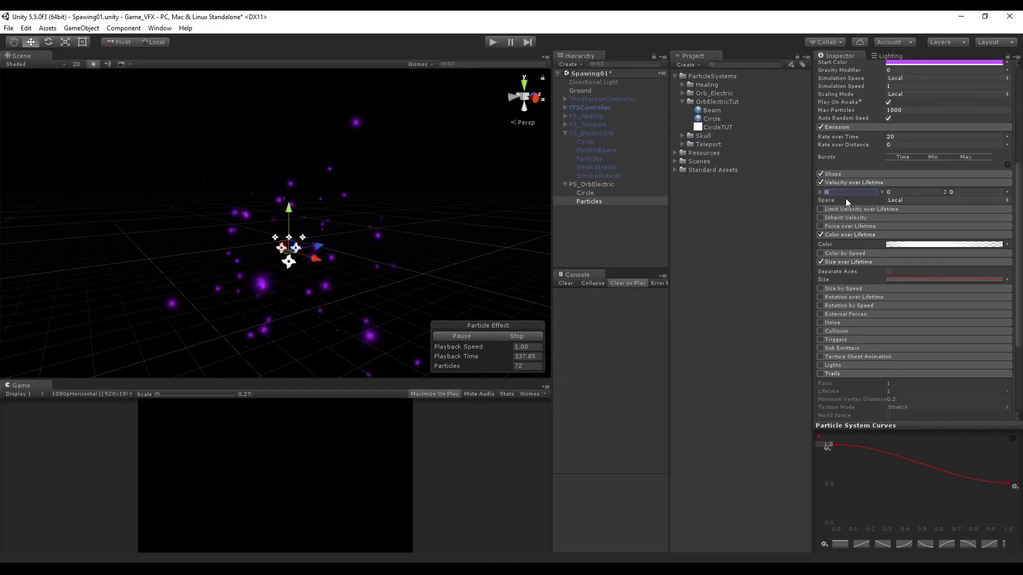
{"action": "left_click", "coordinate": [1001, 233]}
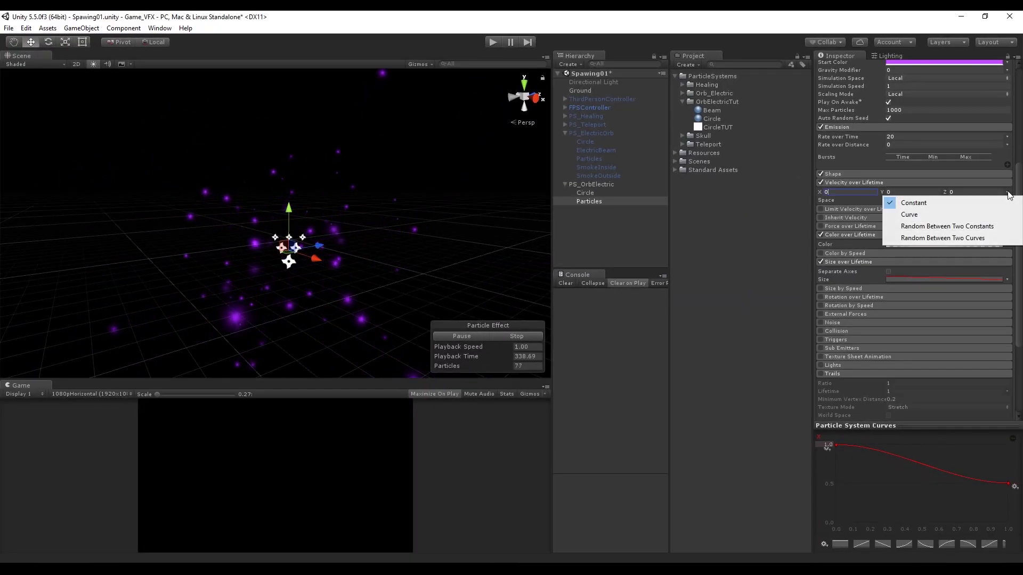
{"action": "left_click", "coordinate": [947, 228]}
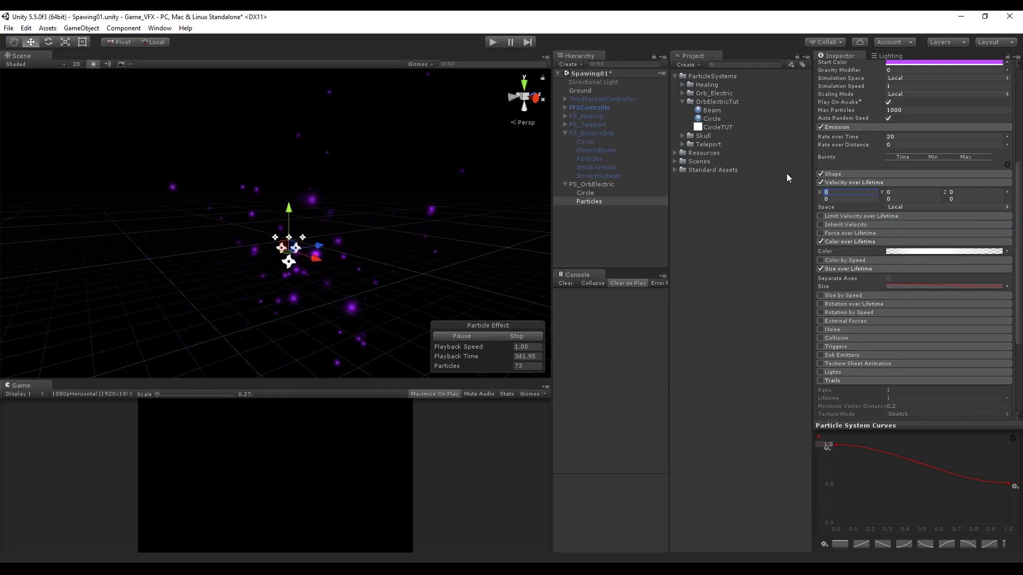
{"action": "type", "text": "-2\t-2\t-2\t2\t2\t2"}
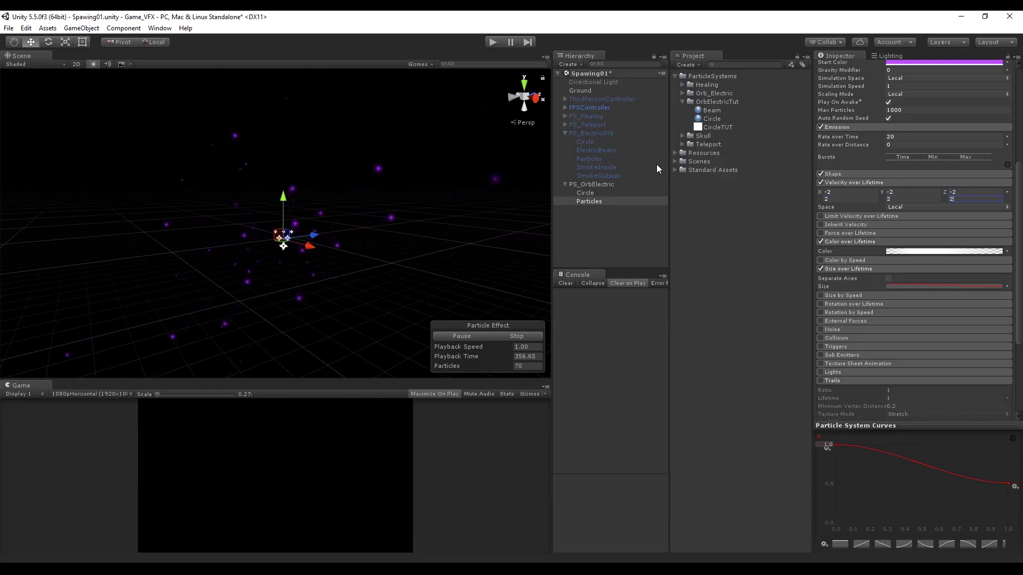
Reduce the Velocity over Lifetime range of the Particles system to between -1 and 1 on all three axes
{"action": "scroll", "coordinate": [852, 322], "scroll_direction": "up", "scroll_amount": 4}
{"action": "left_click", "coordinate": [850, 320]}
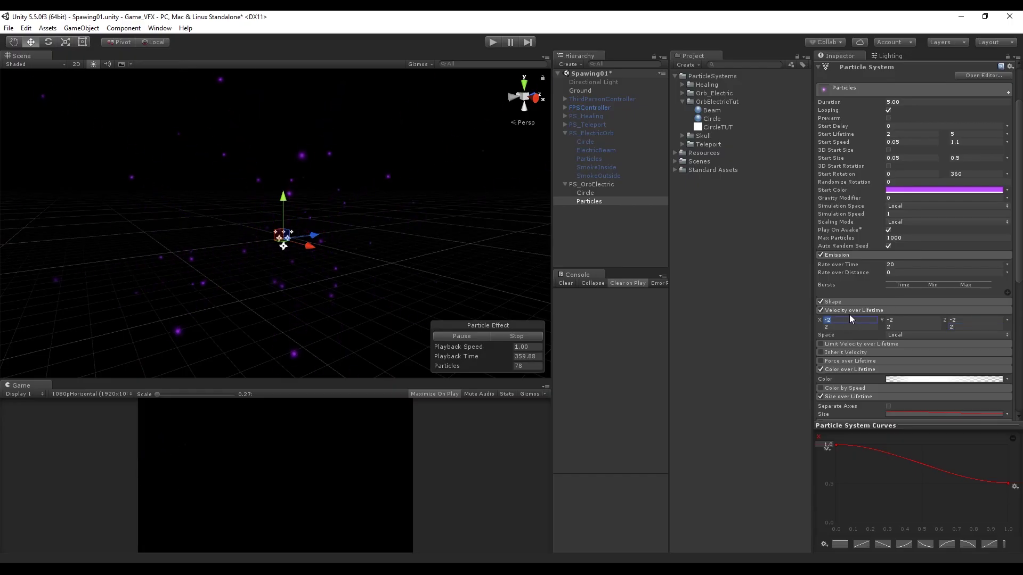
{"action": "type", "text": "-1"}
{"action": "key", "text": "Tab"}
{"action": "type", "text": "1"}
{"action": "key", "text": "Tab"}
{"action": "type", "text": "-1"}
{"action": "key", "text": "Tab"}
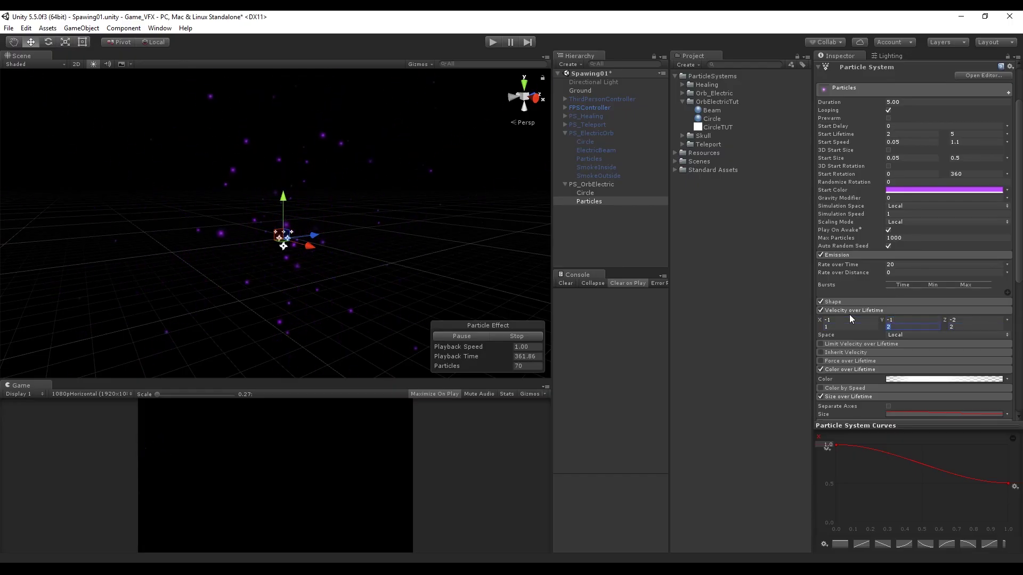
{"action": "type", "text": "1"}
{"action": "key", "text": "Tab"}
{"action": "type", "text": "1"}
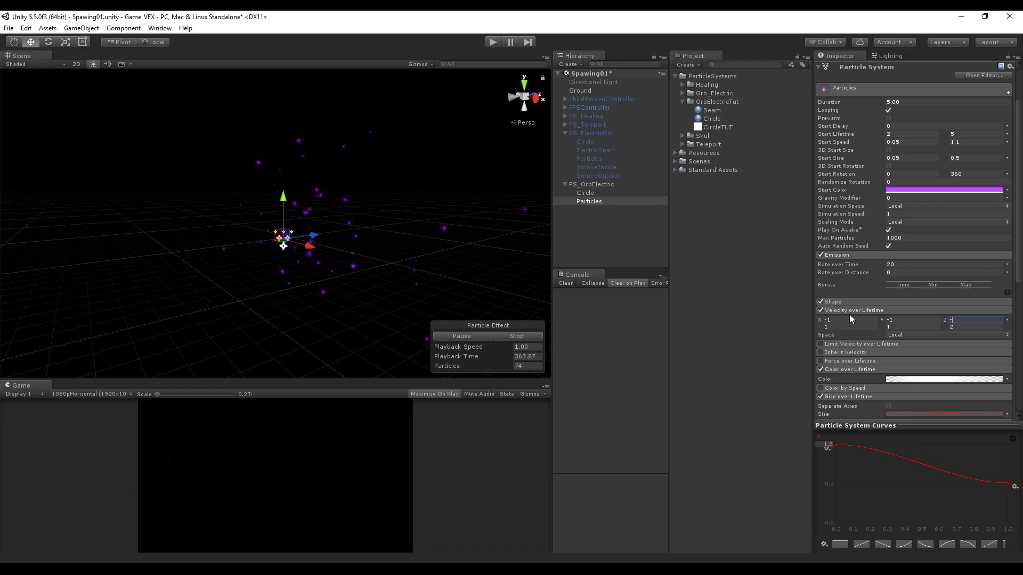
{"action": "key", "text": "BackSpace"}
{"action": "type", "text": "-1"}
{"action": "key", "text": "Tab"}
{"action": "type", "text": "1"}
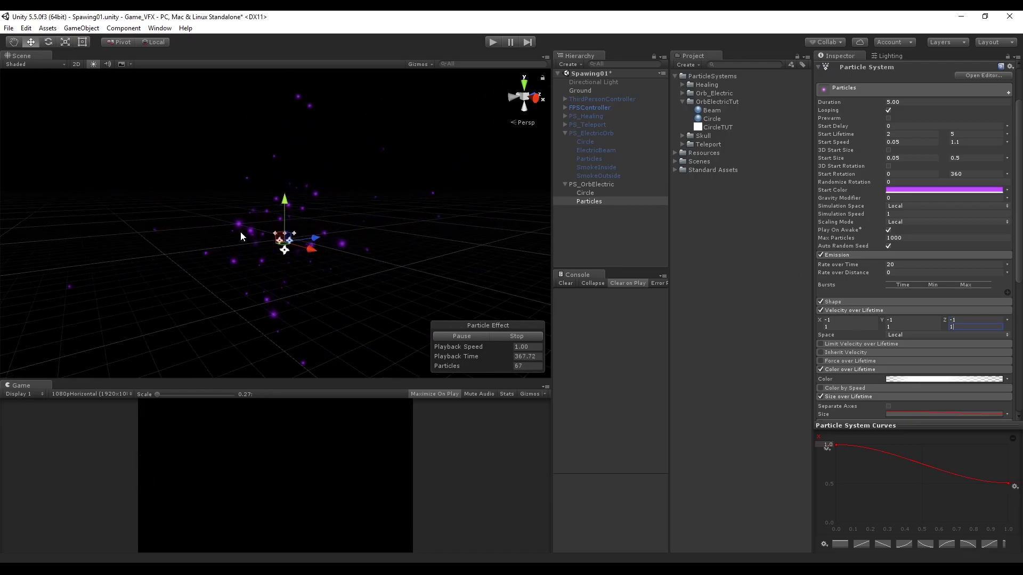
Enable the Noise and Trails modules for the Particles system
{"action": "scroll", "coordinate": [956, 292], "scroll_direction": "down", "scroll_amount": 5}
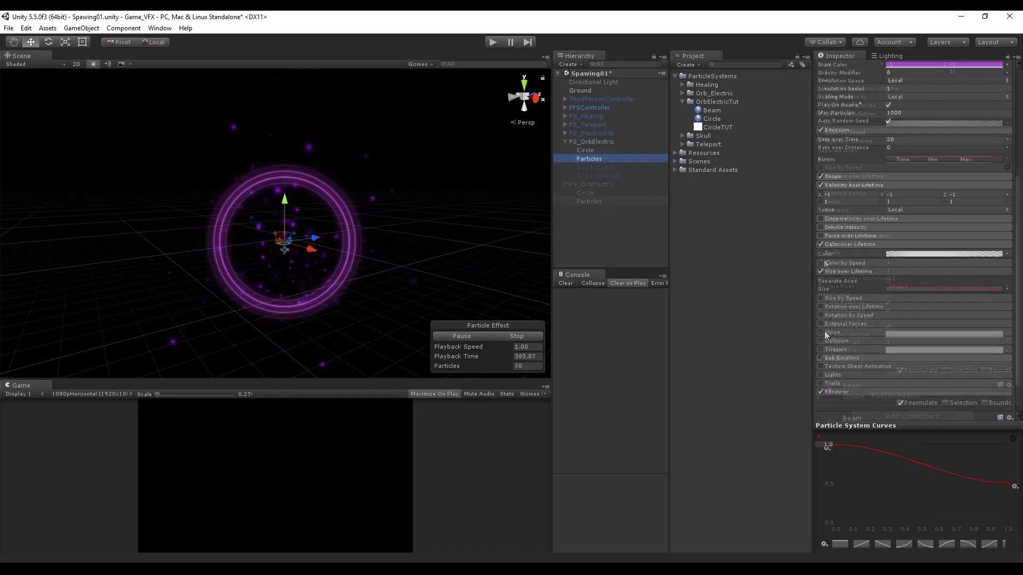
{"action": "left_click", "coordinate": [825, 333]}
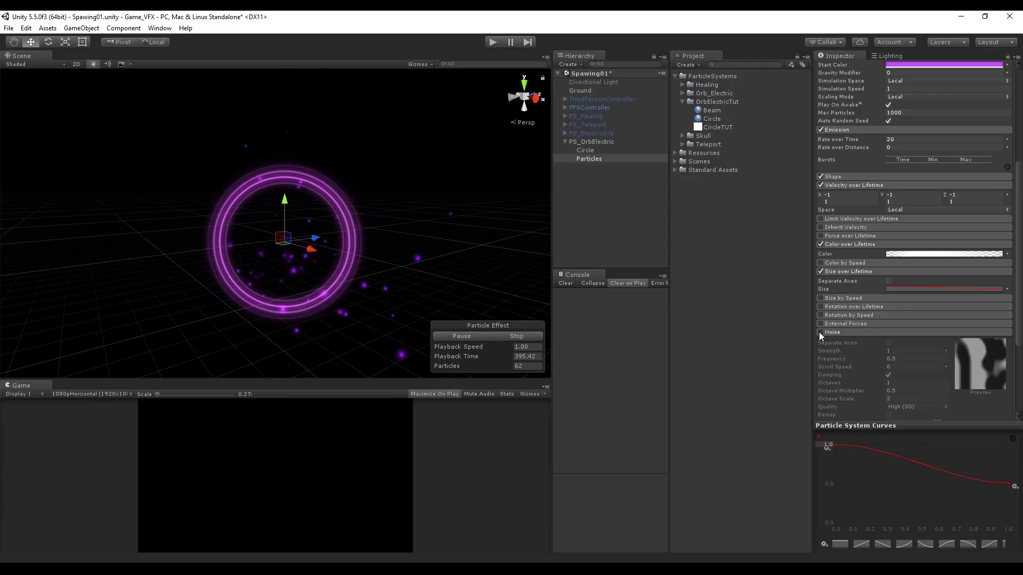
{"action": "left_click", "coordinate": [820, 332]}
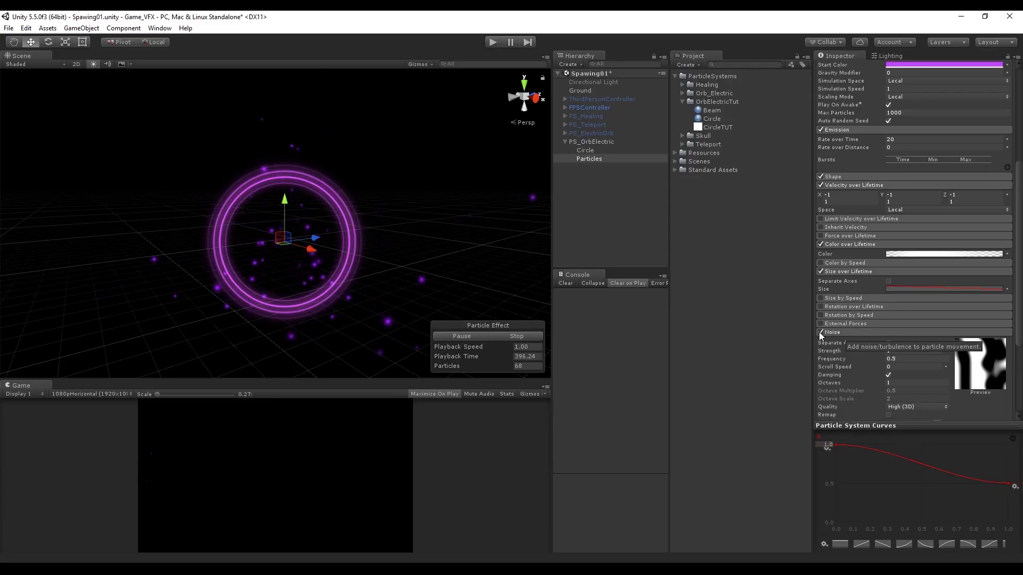
{"action": "scroll", "coordinate": [841, 363], "scroll_direction": "down", "scroll_amount": 3}
{"action": "scroll", "coordinate": [841, 362], "scroll_direction": "down", "scroll_amount": 2}
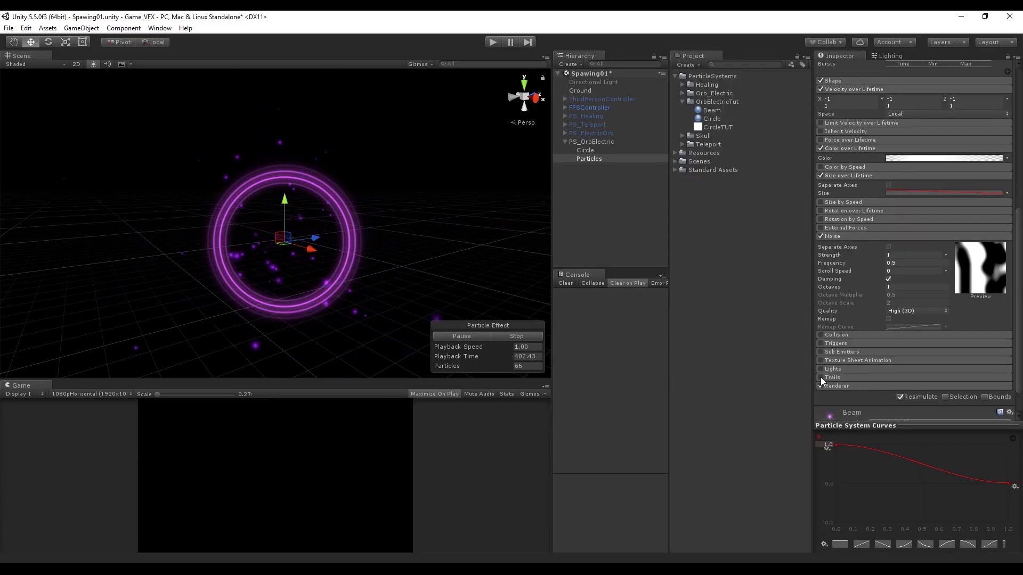
{"action": "left_click", "coordinate": [821, 377]}
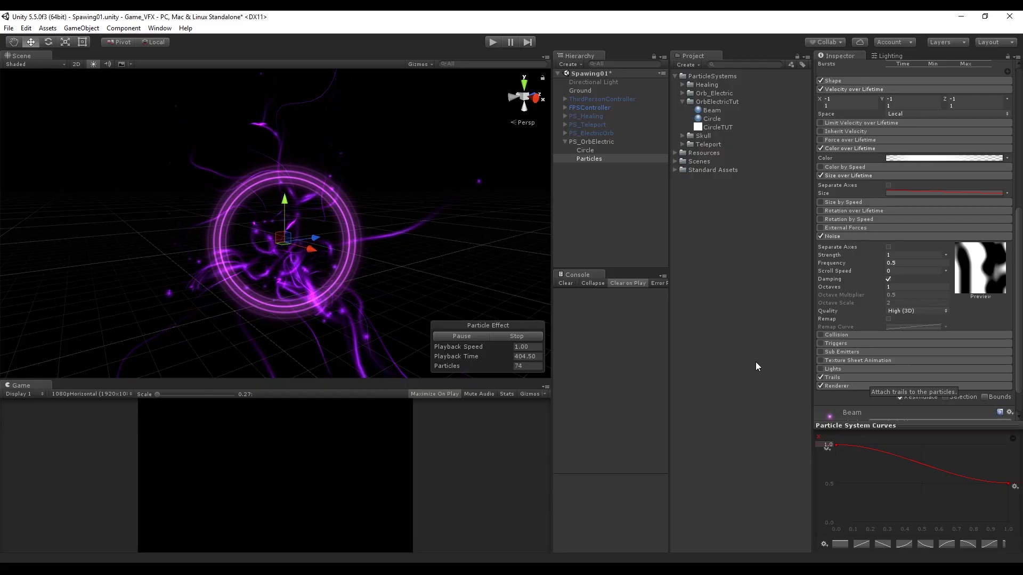
{"action": "scroll", "coordinate": [285, 279], "scroll_direction": "down", "scroll_amount": 3}
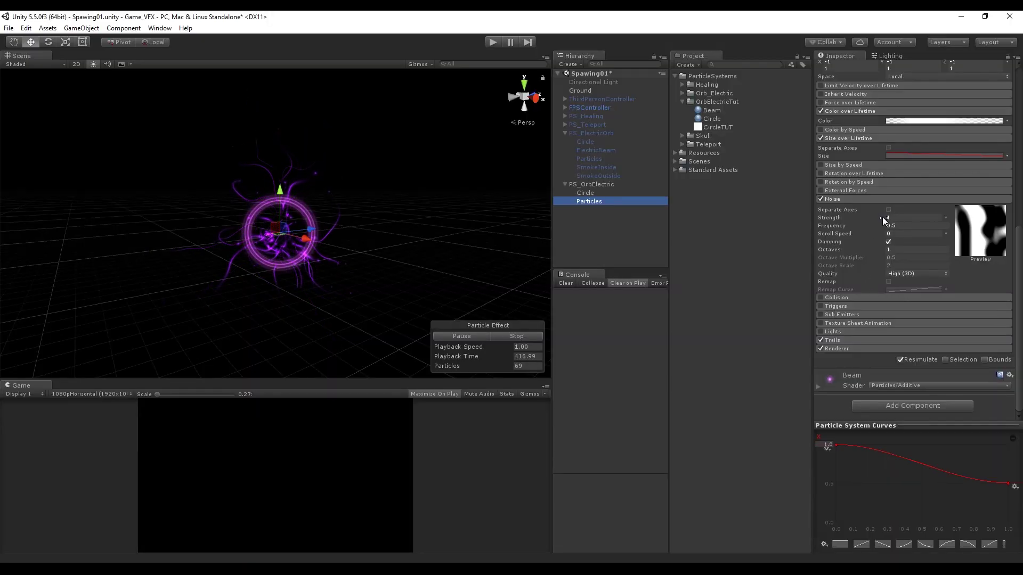
Set the Noise module of the Particles system to Strength 5 and Frequency 2.36
{"action": "left_click_drag", "start_coordinate": [882, 216], "coordinate": [782, 225]}
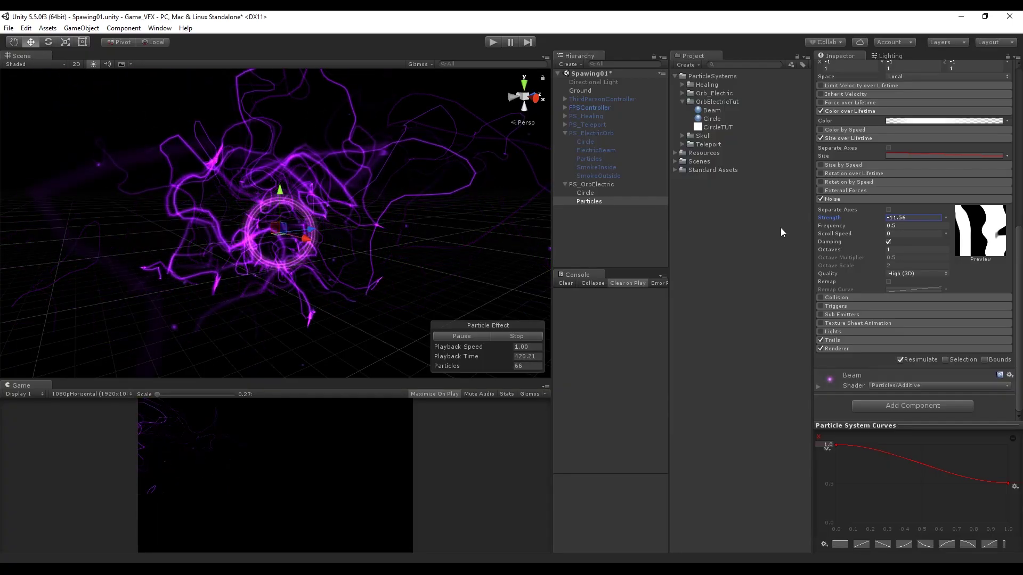
{"action": "left_click", "coordinate": [903, 219]}
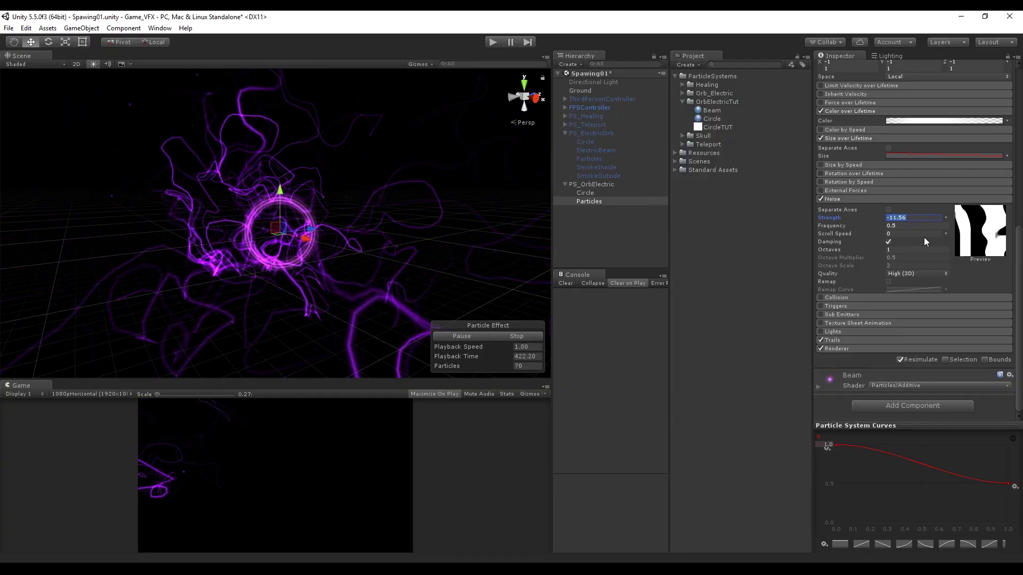
{"action": "type", "text": "1"}
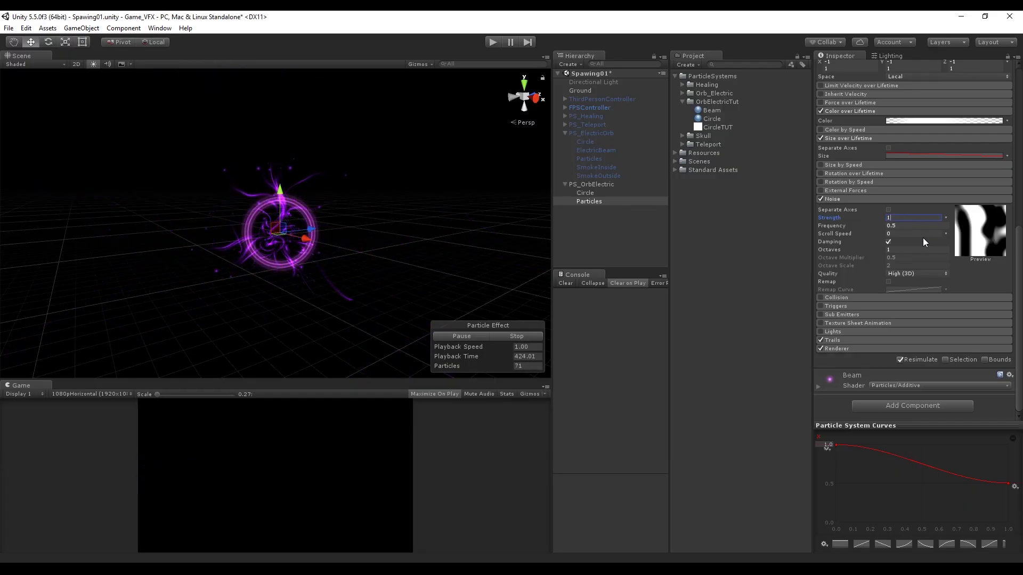
{"action": "key", "text": "BackSpace"}
{"action": "type", "text": "5"}
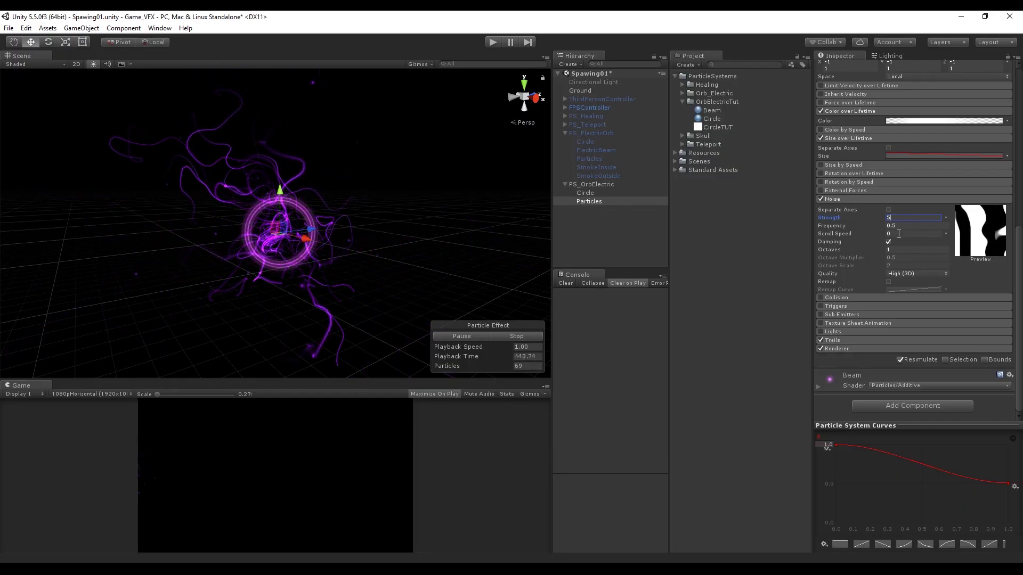
{"action": "left_click", "coordinate": [885, 226]}
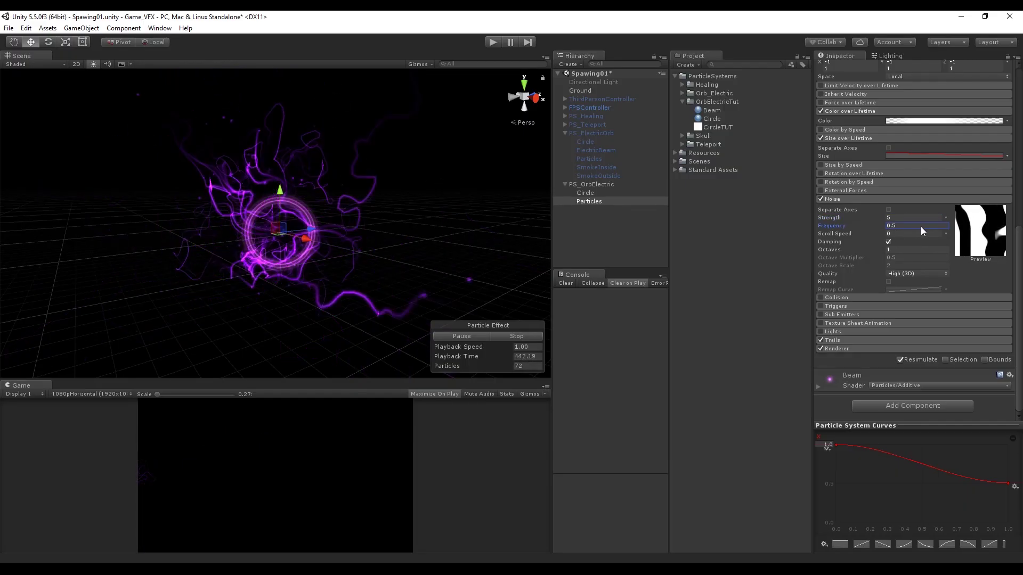
{"action": "type", "text": "2.36"}
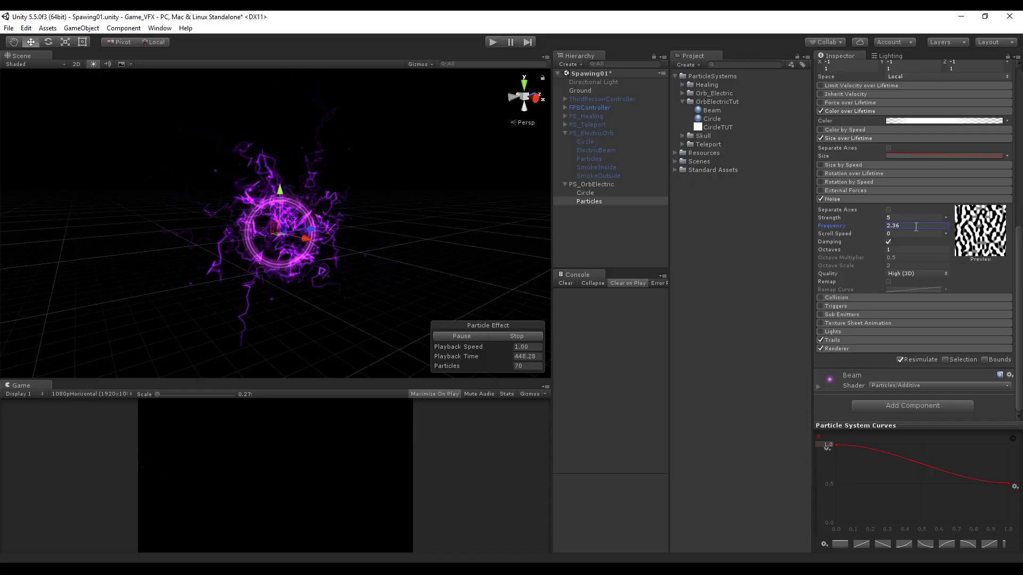
Add a new particle system under PS_OrbElectric and name it ElectricBeam
{"action": "right_click", "coordinate": [597, 184]}
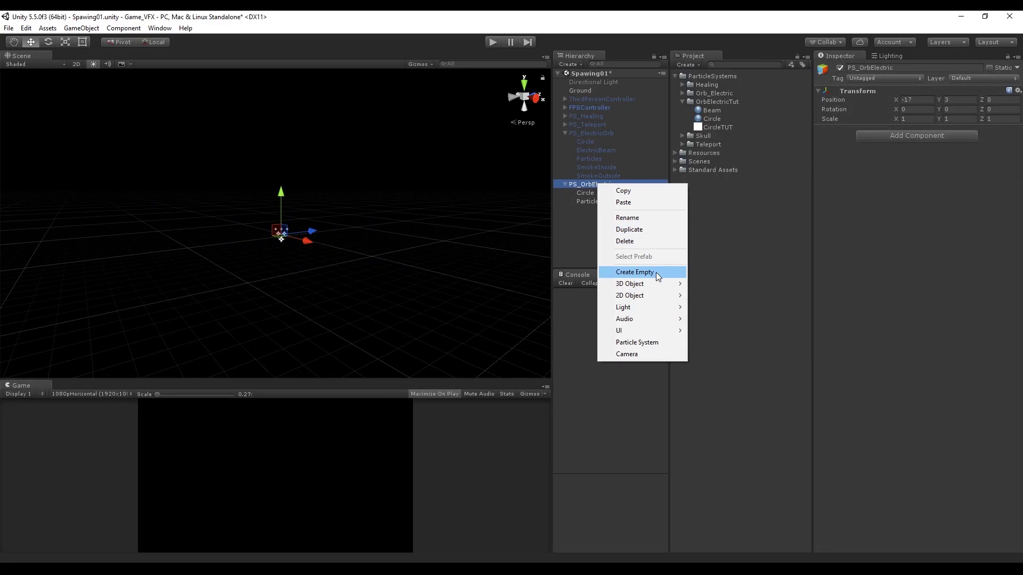
{"action": "left_click", "coordinate": [653, 340]}
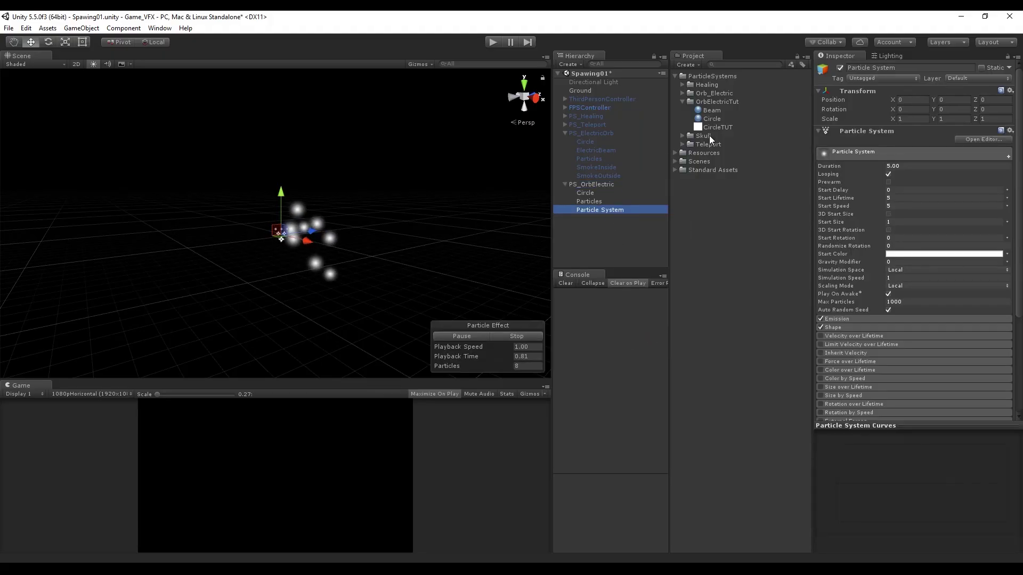
{"action": "left_click", "coordinate": [861, 69]}
{"action": "type", "text": "ElectricBea"}
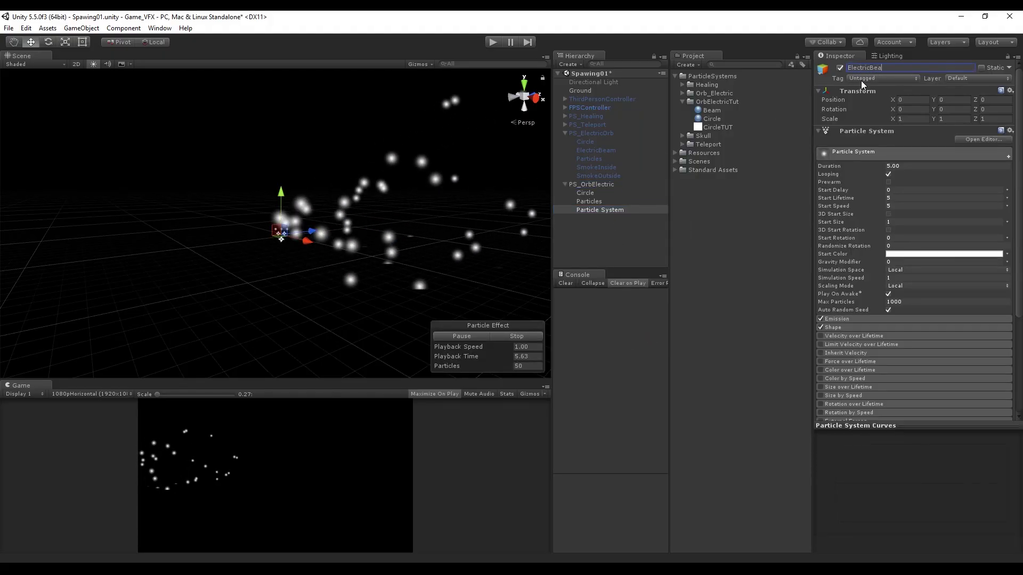
{"action": "type", "text": "m"}
Set the X rotation of ElectricBeam under PS_OrbElectric to -90
{"action": "left_click", "coordinate": [606, 202]}
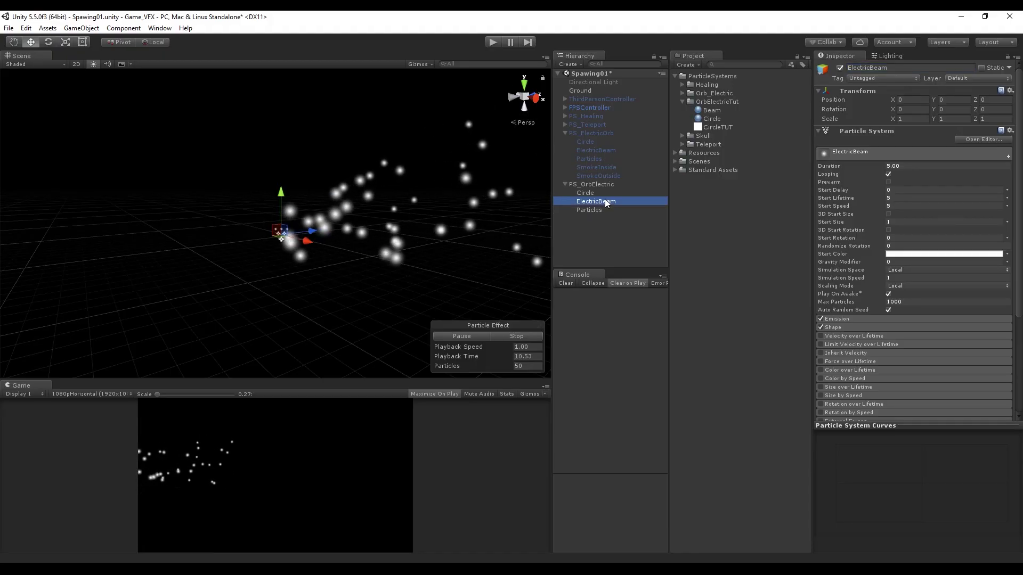
{"action": "left_click", "coordinate": [906, 110]}
{"action": "type", "text": "-"}
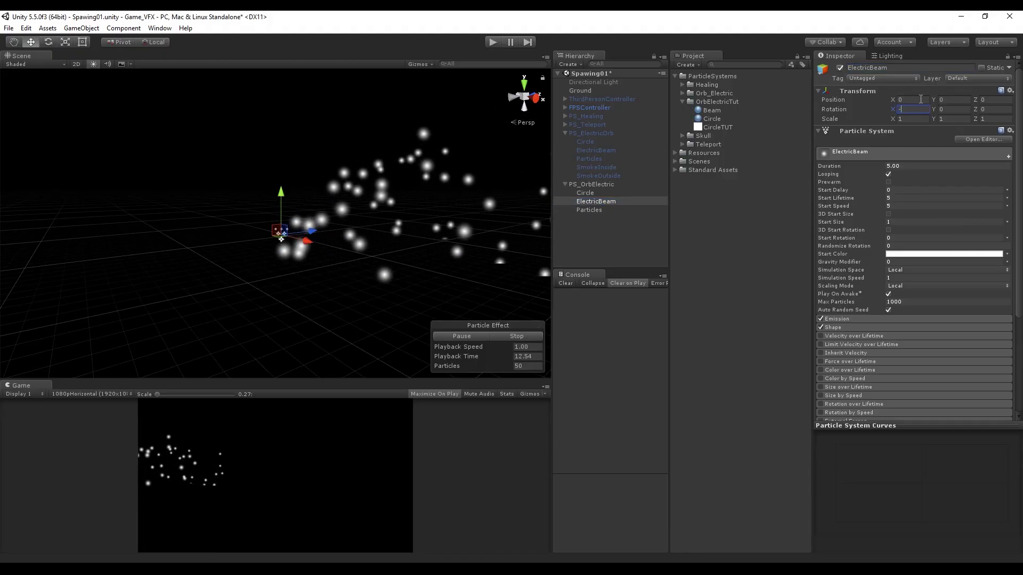
{"action": "type", "text": "90"}
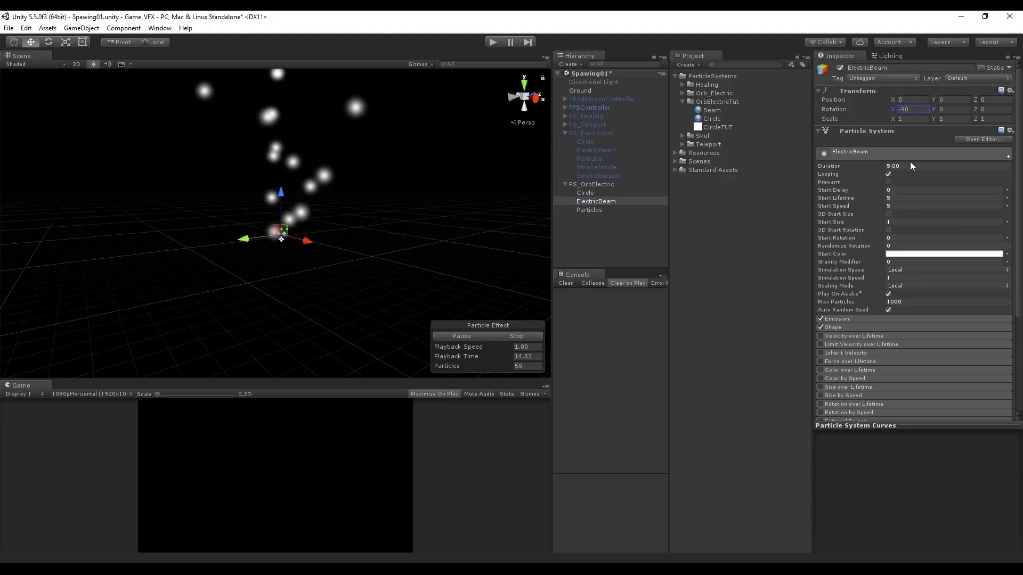
Limit ElectricBeam to 1 max particle with Start Speed 0, and disable its Shape module
{"action": "left_click", "coordinate": [921, 300]}
{"action": "type", "text": "1"}
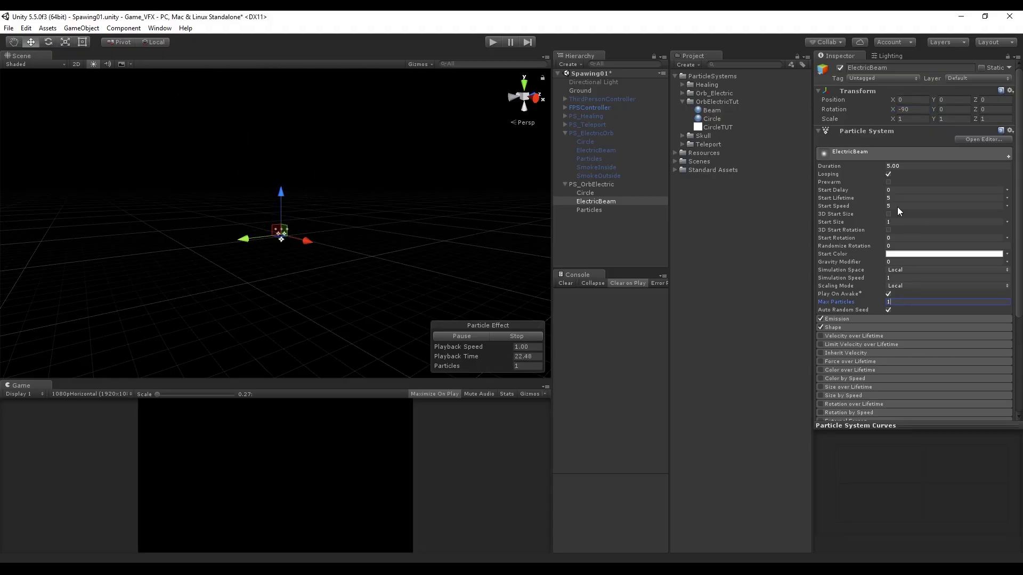
{"action": "scroll", "coordinate": [309, 236], "scroll_direction": "up", "scroll_amount": 2}
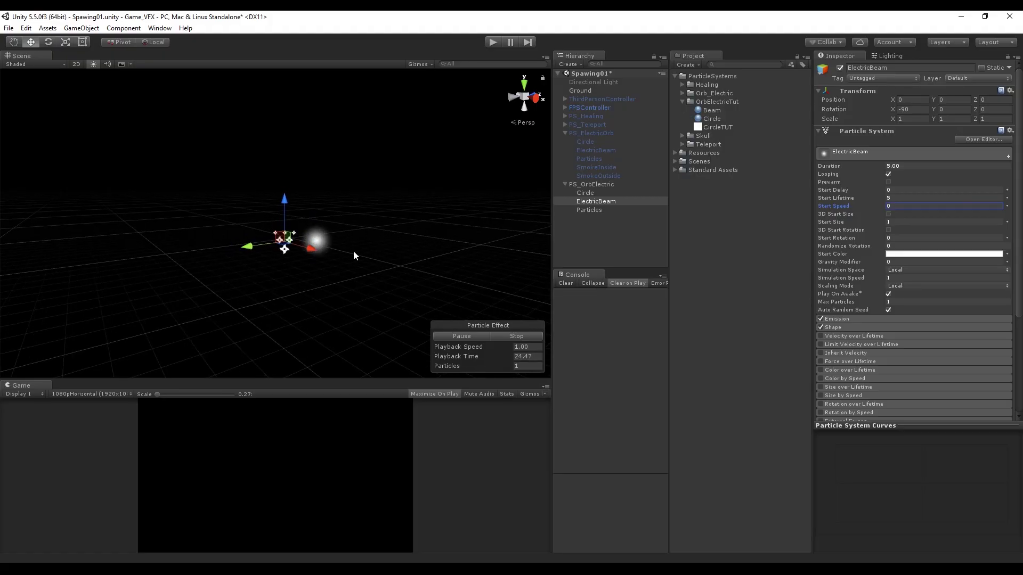
{"action": "left_click", "coordinate": [821, 327]}
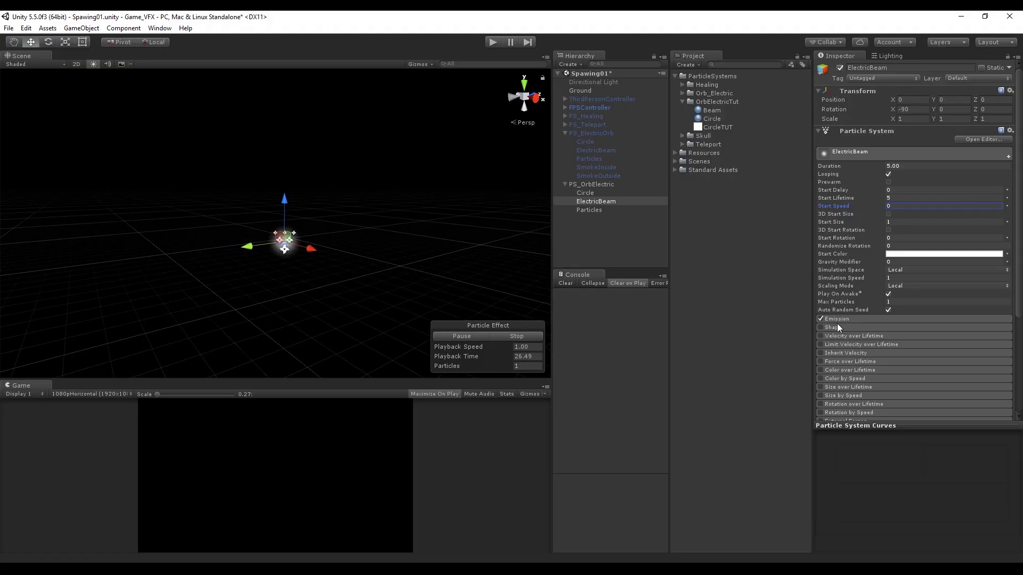
{"action": "scroll", "coordinate": [839, 325], "scroll_direction": "down", "scroll_amount": 5}
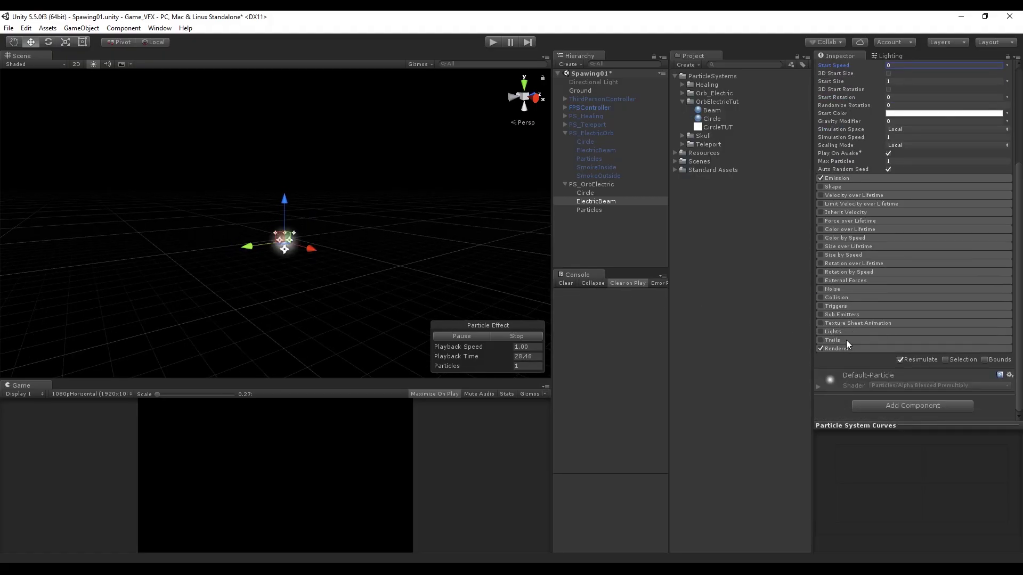
{"action": "scroll", "coordinate": [846, 340], "scroll_direction": "up", "scroll_amount": 5}
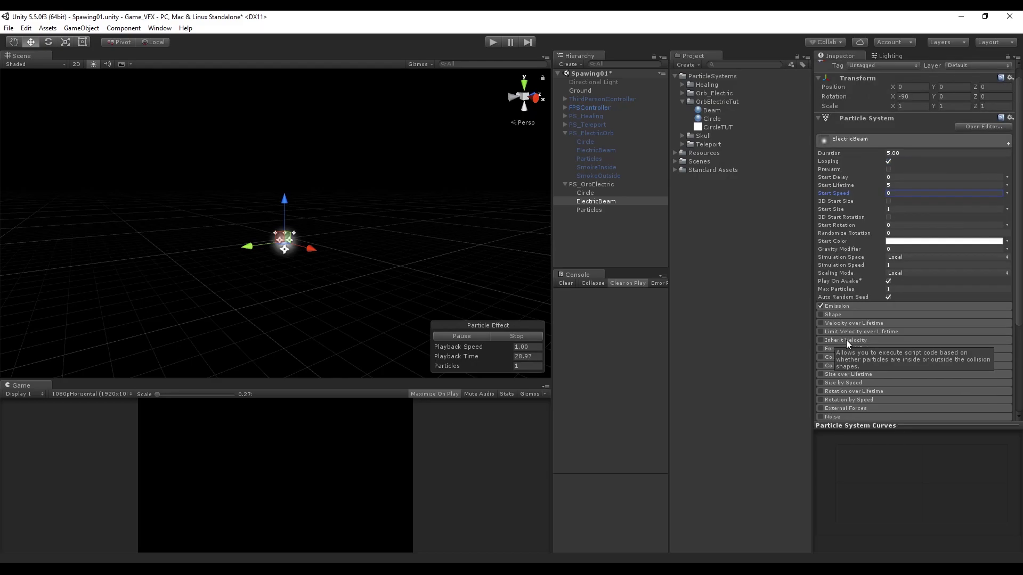
Create a new material named ElectricCenter in the OrbElectricTut folder
{"action": "right_click", "coordinate": [711, 102]}
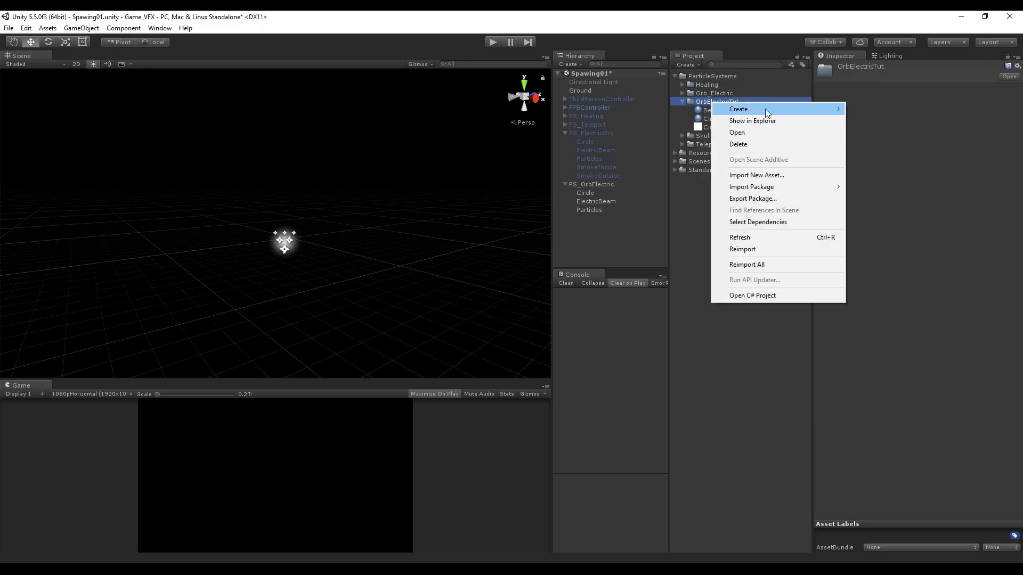
{"action": "mouse_move", "coordinate": [765, 108]}
{"action": "left_click", "coordinate": [868, 218]}
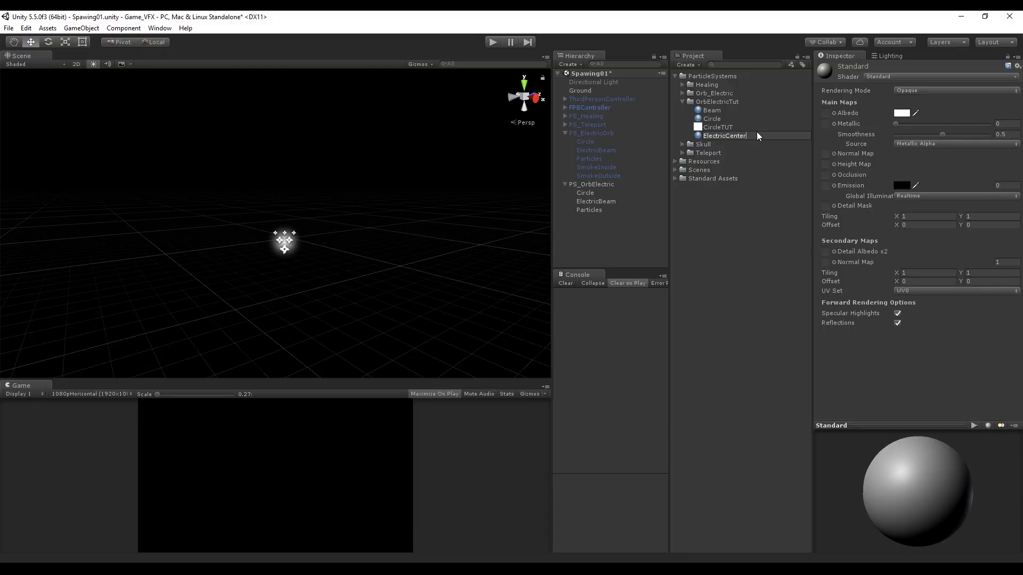
{"action": "type", "text": "ElectricCenter"}
{"action": "key", "text": "Return"}
Give the ElectricCenter material the Particles/Additive shader and the BeamElectric texture from the Orb_Electric folder
{"action": "left_click", "coordinate": [953, 76]}
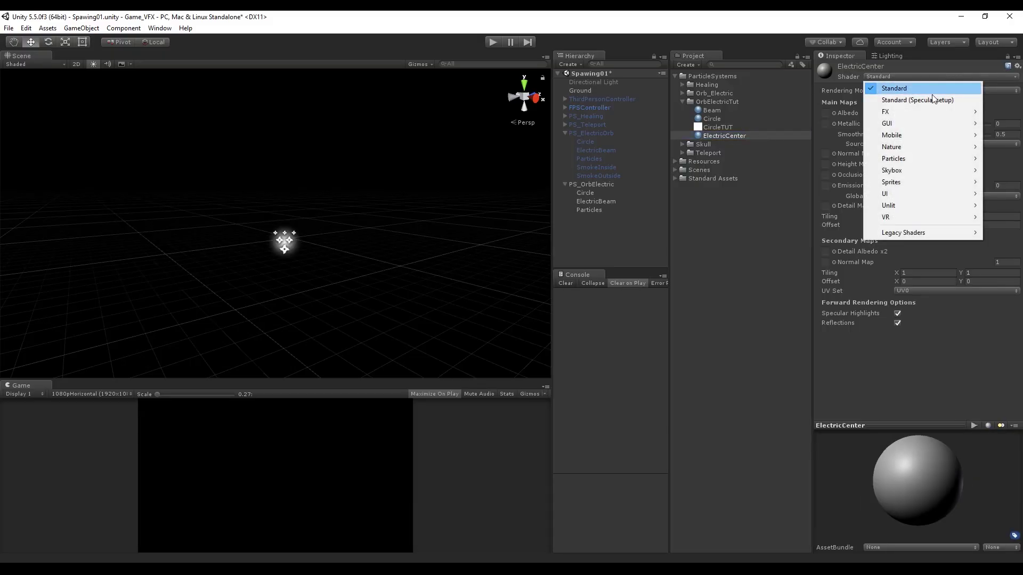
{"action": "mouse_move", "coordinate": [912, 158]}
{"action": "left_click", "coordinate": [840, 159]}
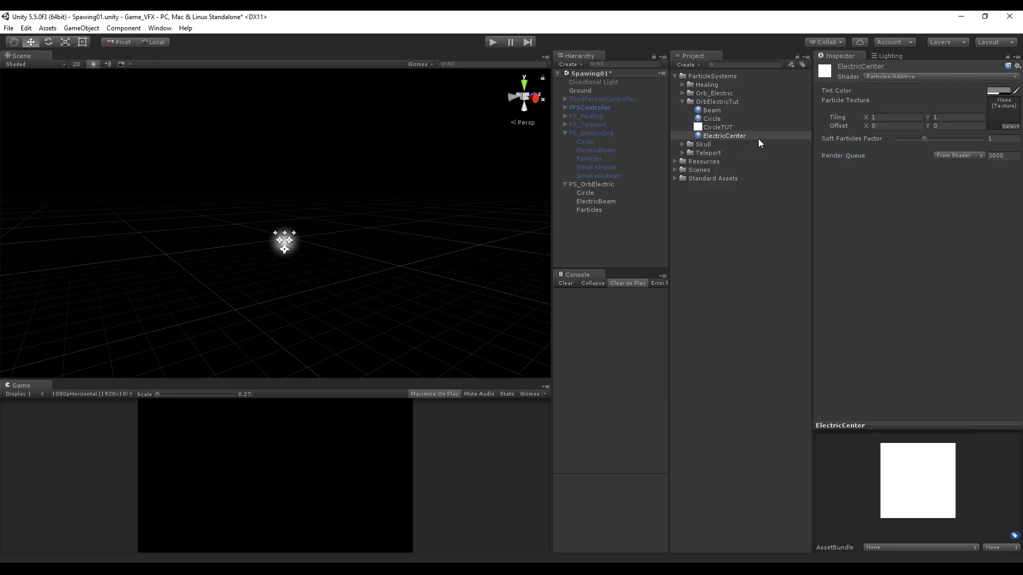
{"action": "left_click", "coordinate": [683, 93]}
{"action": "left_click_drag", "start_coordinate": [717, 103], "coordinate": [1014, 113]}
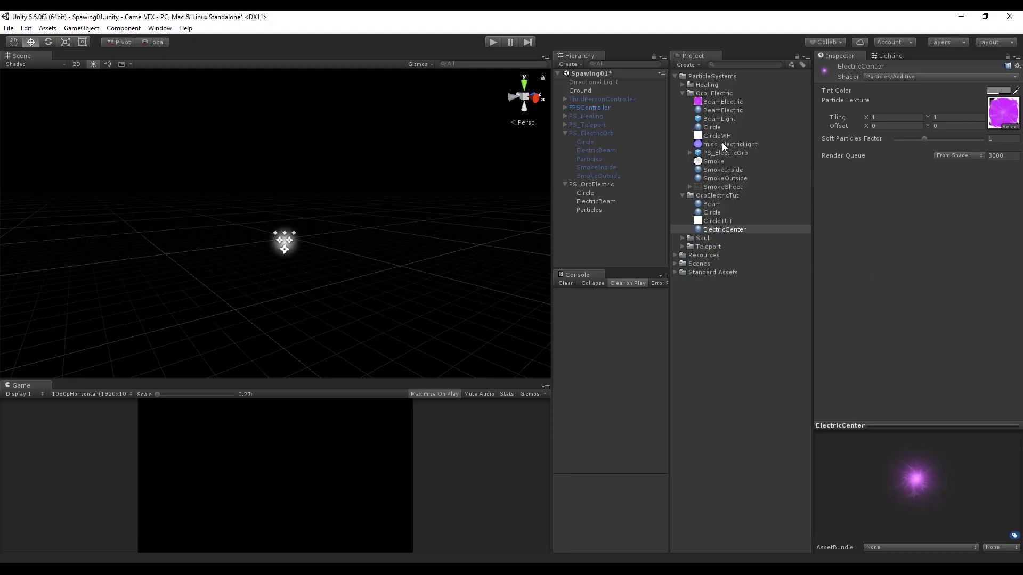
{"action": "left_click", "coordinate": [682, 93]}
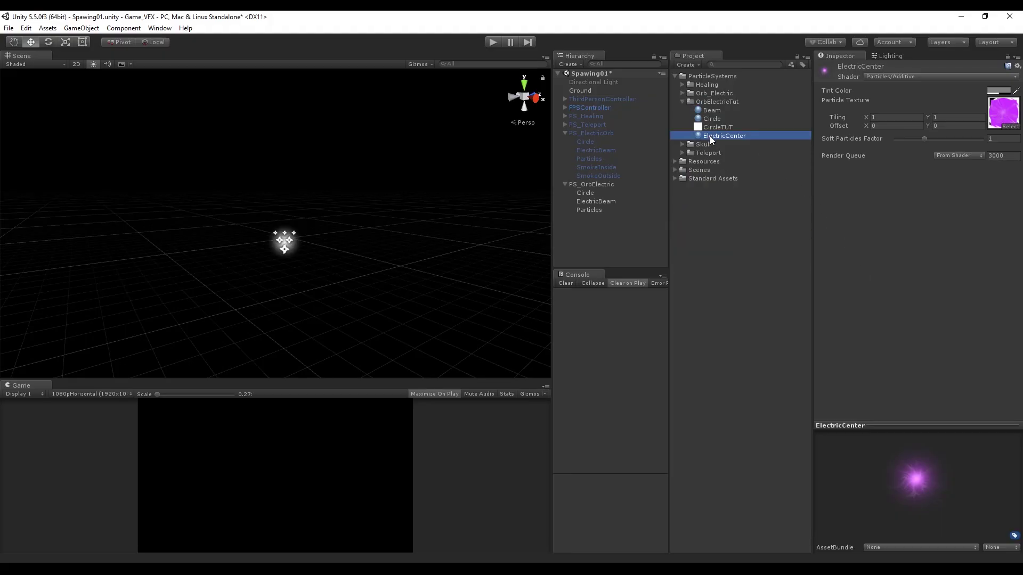
Apply the ElectricCenter material to ElectricBeam and make its Start Size random between constants 0.5 and 4.72
{"action": "left_click_drag", "start_coordinate": [709, 136], "coordinate": [599, 200]}
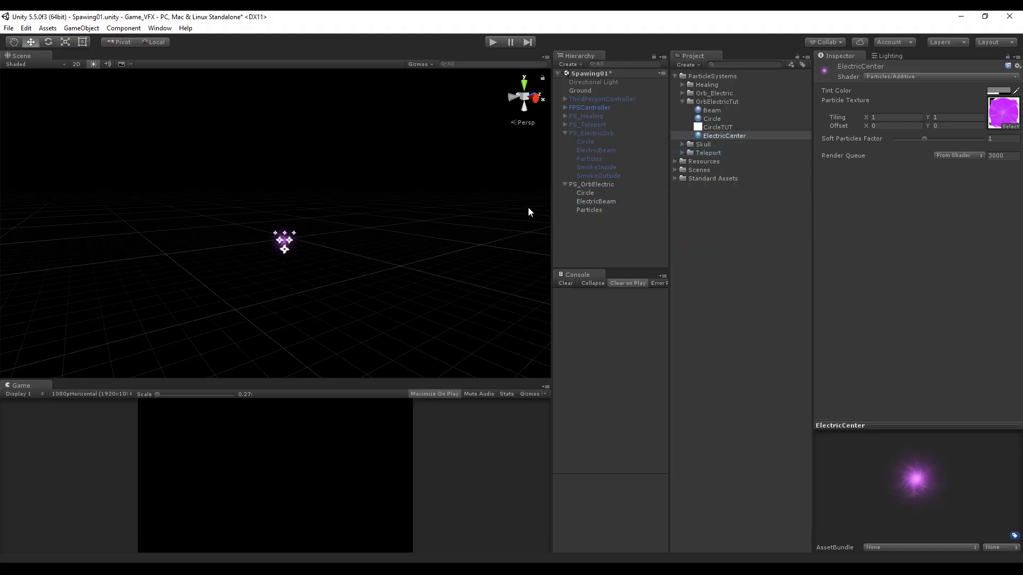
{"action": "left_click", "coordinate": [313, 261]}
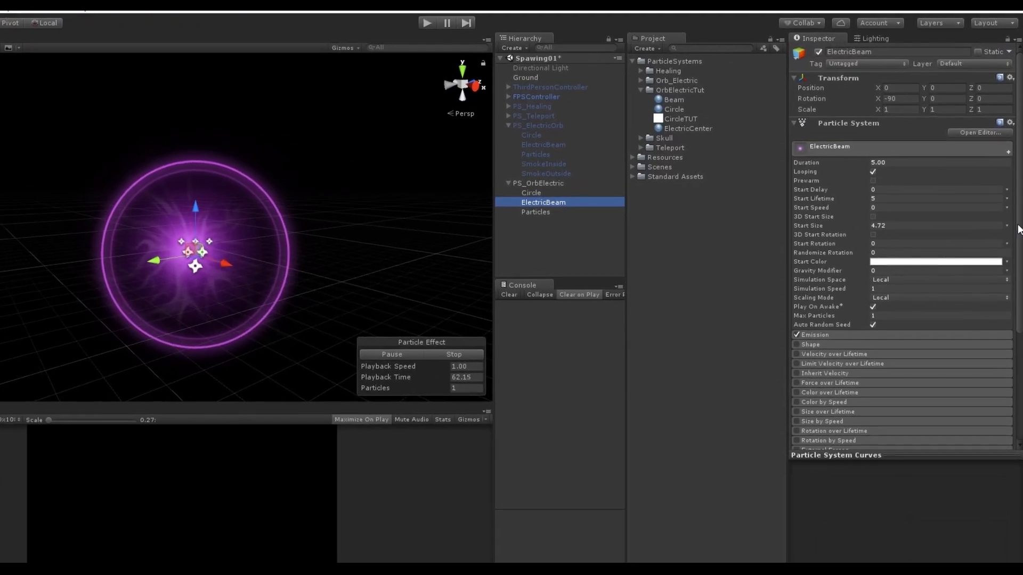
{"action": "left_click", "coordinate": [1007, 221]}
{"action": "left_click", "coordinate": [946, 247]}
{"action": "left_click", "coordinate": [866, 237]}
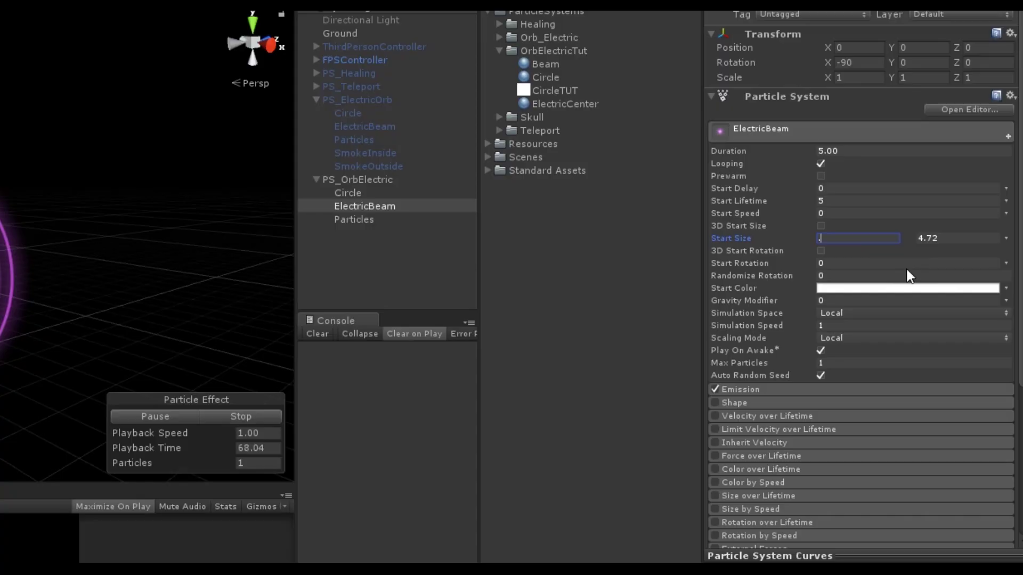
Set ElectricBeam's Max Particles to 16 and its emission Rate over Time to 1
{"action": "left_click", "coordinate": [834, 363]}
{"action": "type", "text": "16"}
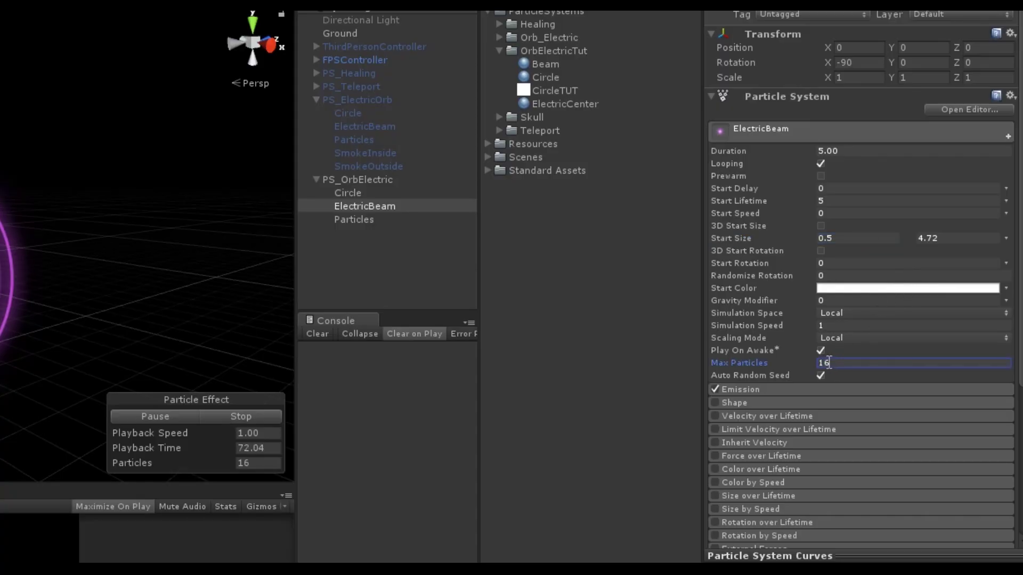
{"action": "left_click", "coordinate": [790, 392]}
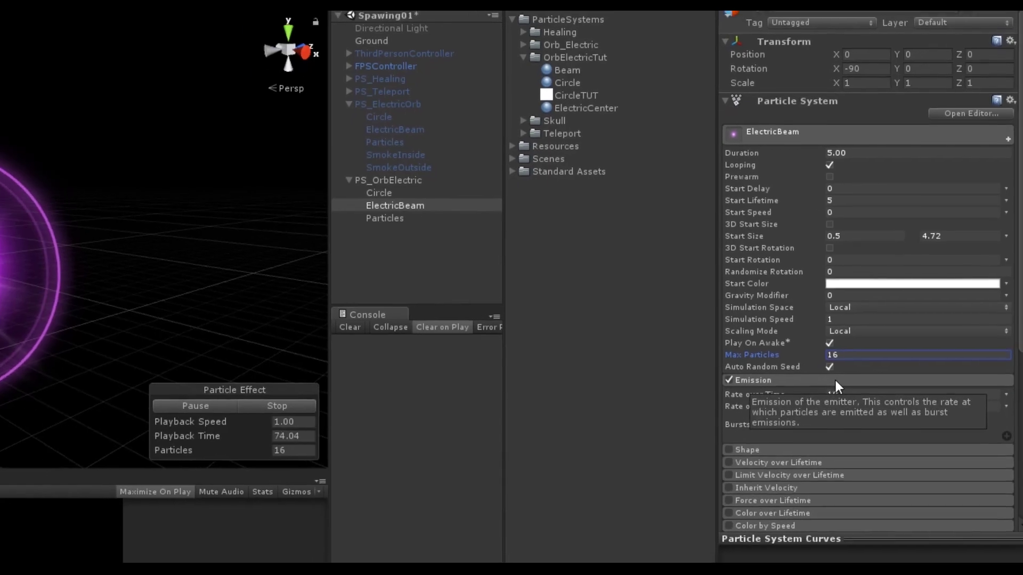
{"action": "left_click", "coordinate": [864, 381]}
{"action": "type", "text": "1"}
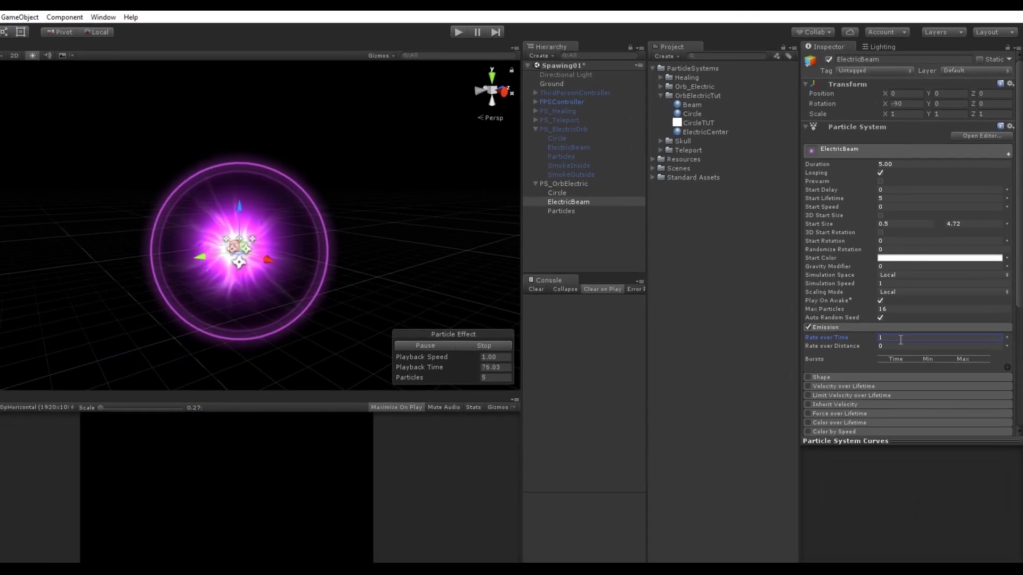
{"action": "left_click", "coordinate": [639, 201]}
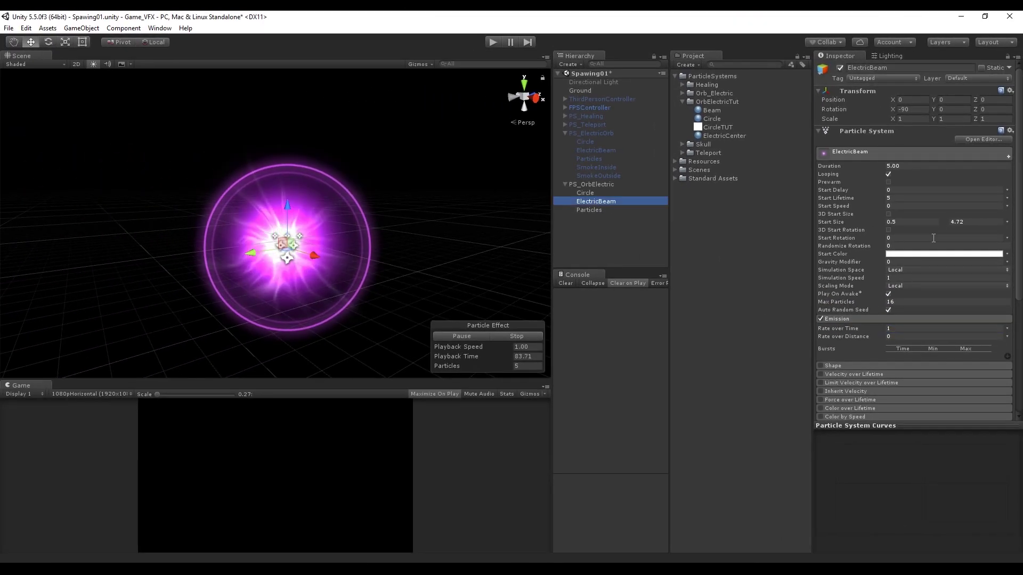
Make ElectricBeam's Start Rotation random between constants 0 and 360
{"action": "left_click", "coordinate": [1008, 238]}
{"action": "left_click", "coordinate": [932, 274]}
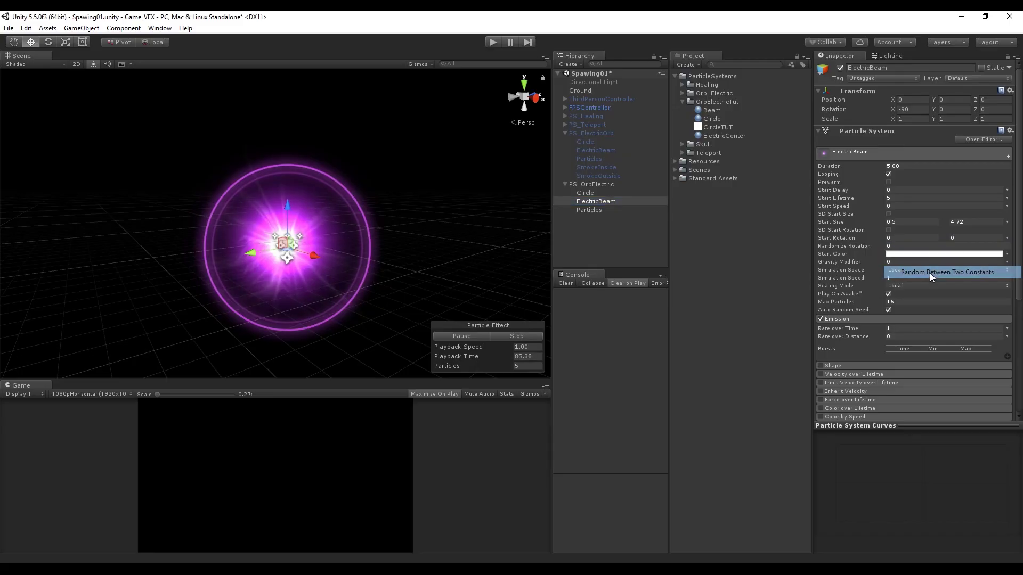
{"action": "left_click", "coordinate": [957, 237]}
{"action": "type", "text": "360"}
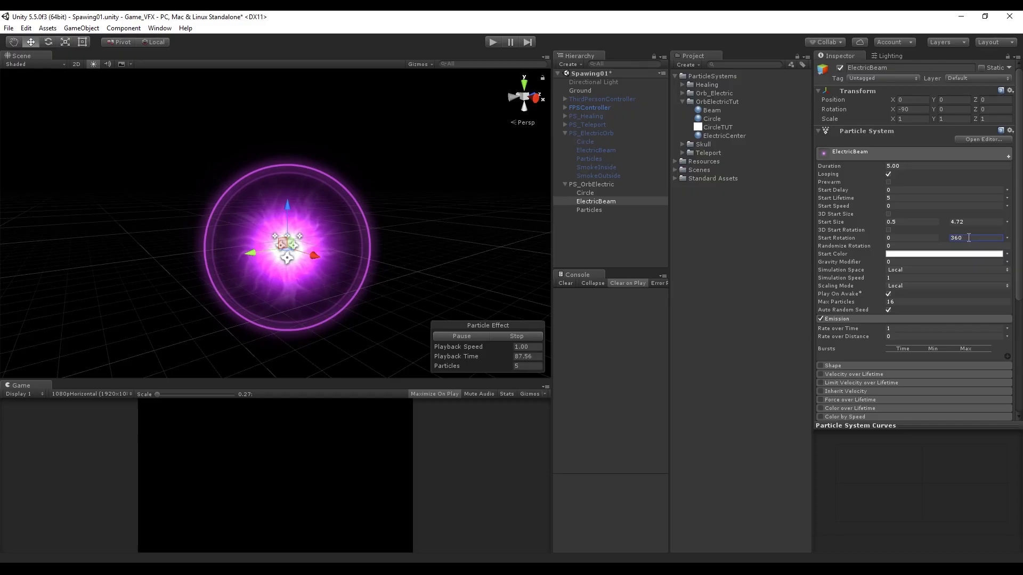
{"action": "key", "text": "Return"}
Enable Color over Lifetime for ElectricBeam with a gradient transparent at both ends and alpha 255 at about 44%
{"action": "scroll", "coordinate": [930, 282], "scroll_direction": "down", "scroll_amount": 3}
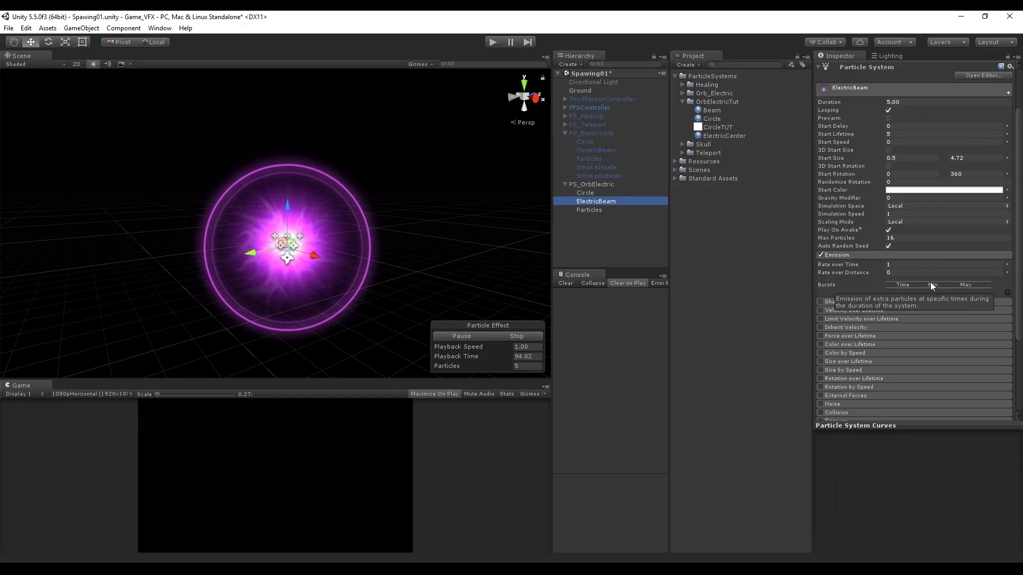
{"action": "left_click", "coordinate": [847, 255]}
{"action": "left_click", "coordinate": [861, 306]}
{"action": "left_click", "coordinate": [821, 306]}
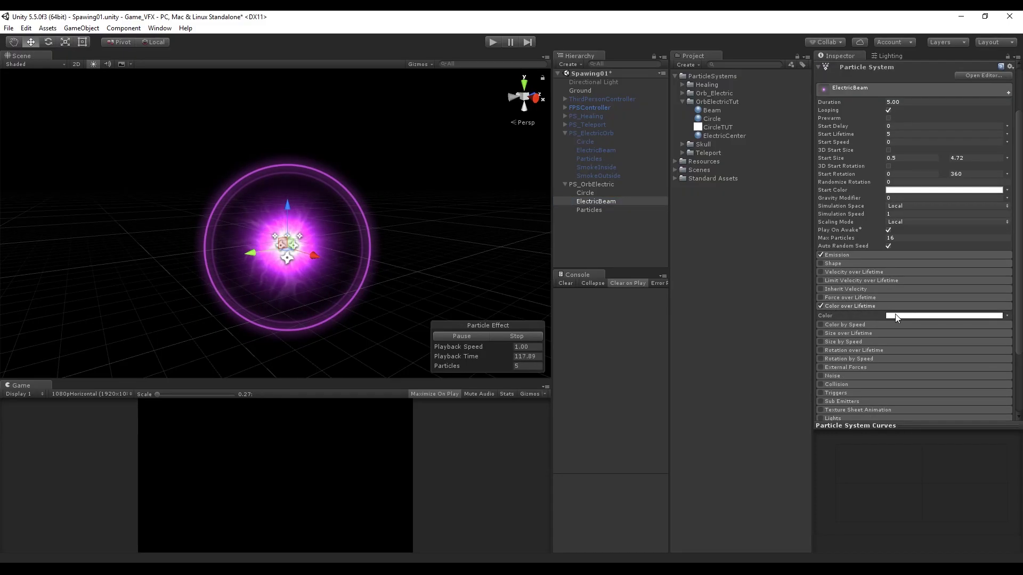
{"action": "left_click", "coordinate": [898, 315]}
{"action": "left_click", "coordinate": [96, 49]}
{"action": "left_click", "coordinate": [9, 49]}
{"action": "left_click_drag", "start_coordinate": [28, 95], "coordinate": [3, 97]}
{"action": "left_click", "coordinate": [191, 49]}
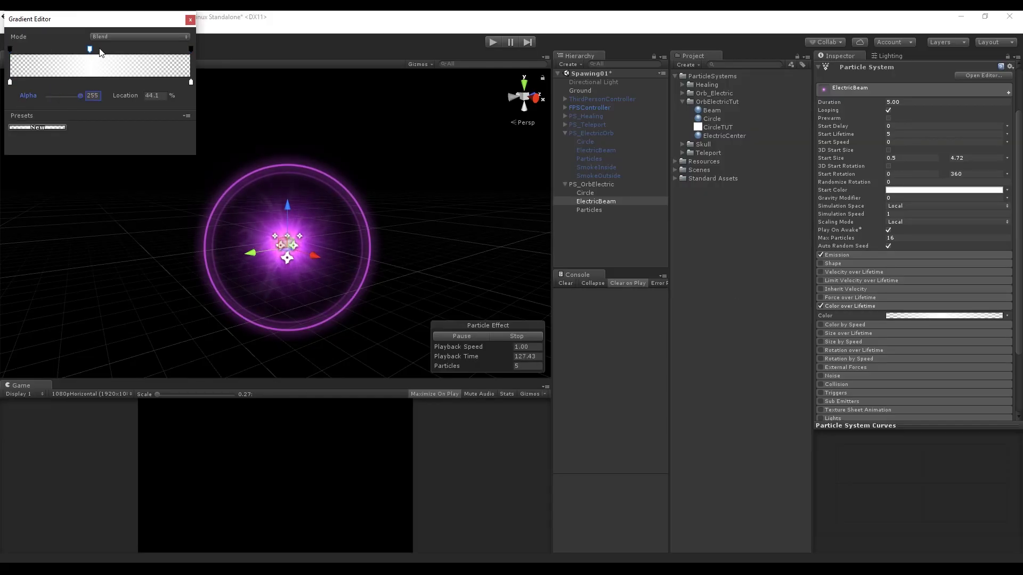
Enable Size over Lifetime for ElectricBeam with a curve rising from about 0.65 to 1.0, and set Start Size between 3 and 6
{"action": "left_click", "coordinate": [628, 187]}
{"action": "left_click", "coordinate": [858, 333]}
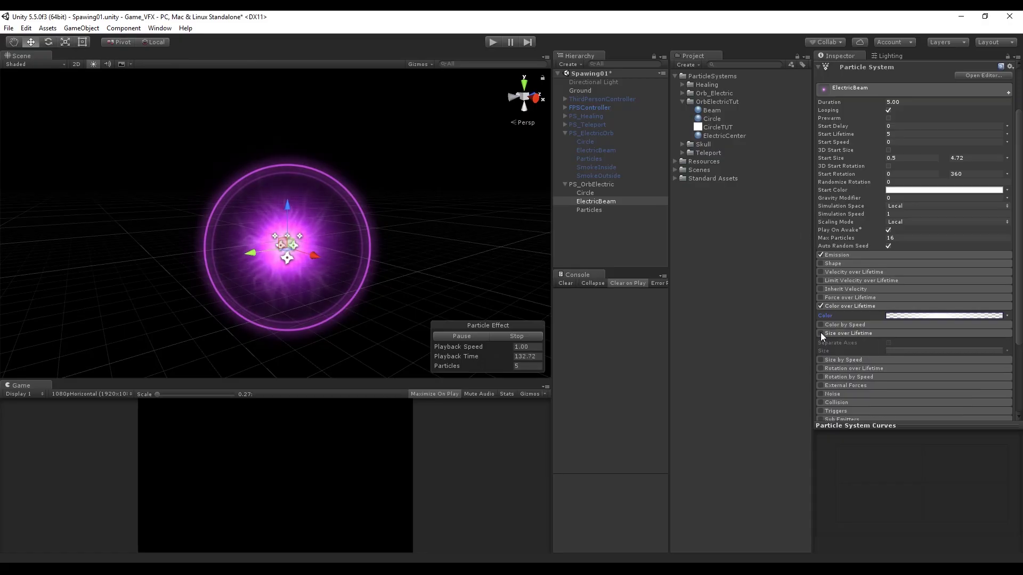
{"action": "left_click", "coordinate": [821, 333]}
{"action": "left_click", "coordinate": [896, 351]}
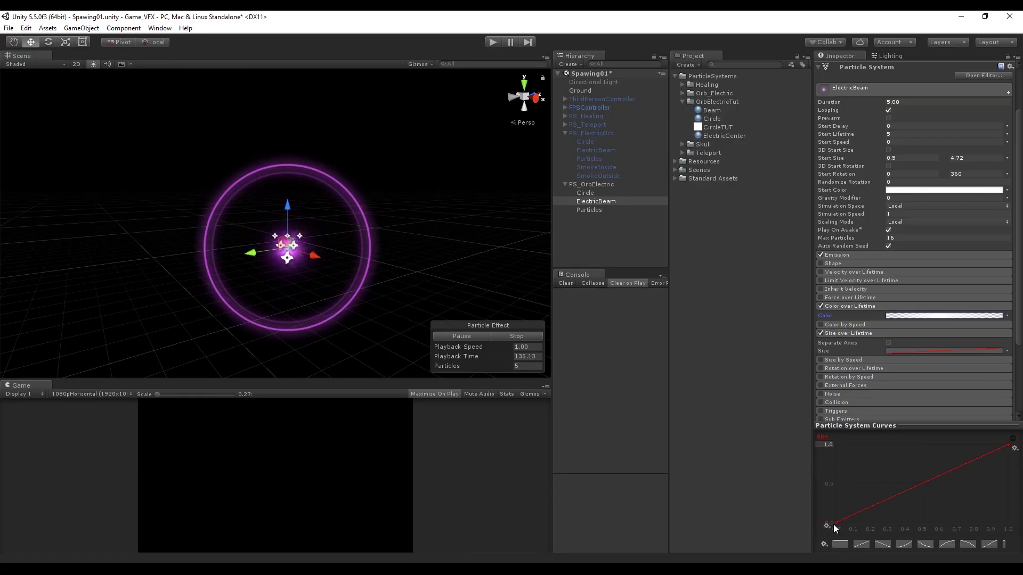
{"action": "left_click_drag", "start_coordinate": [834, 524], "coordinate": [826, 481]}
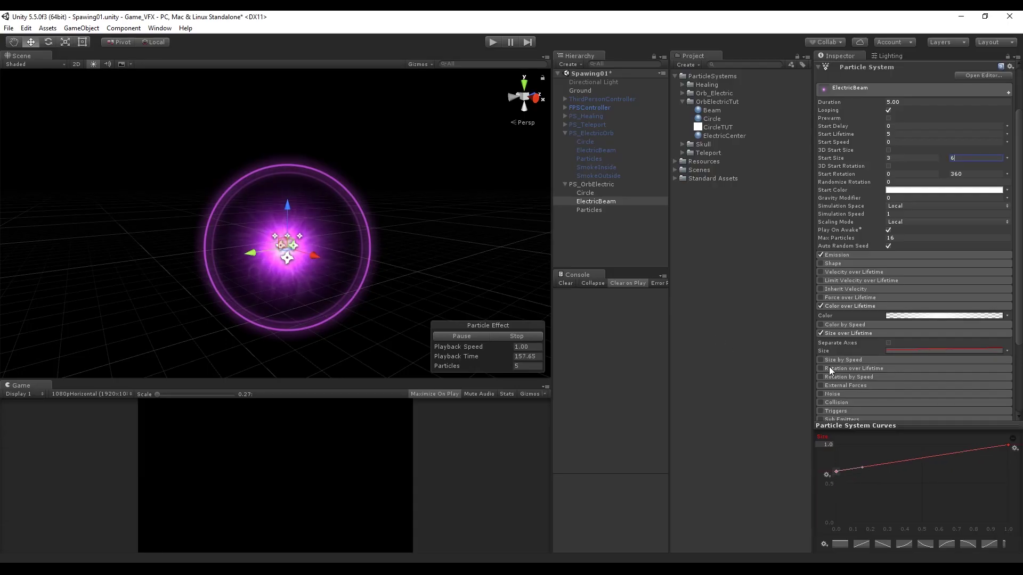
Enable Rotation over Lifetime for ElectricBeam
{"action": "left_click", "coordinate": [859, 333]}
{"action": "left_click", "coordinate": [862, 306]}
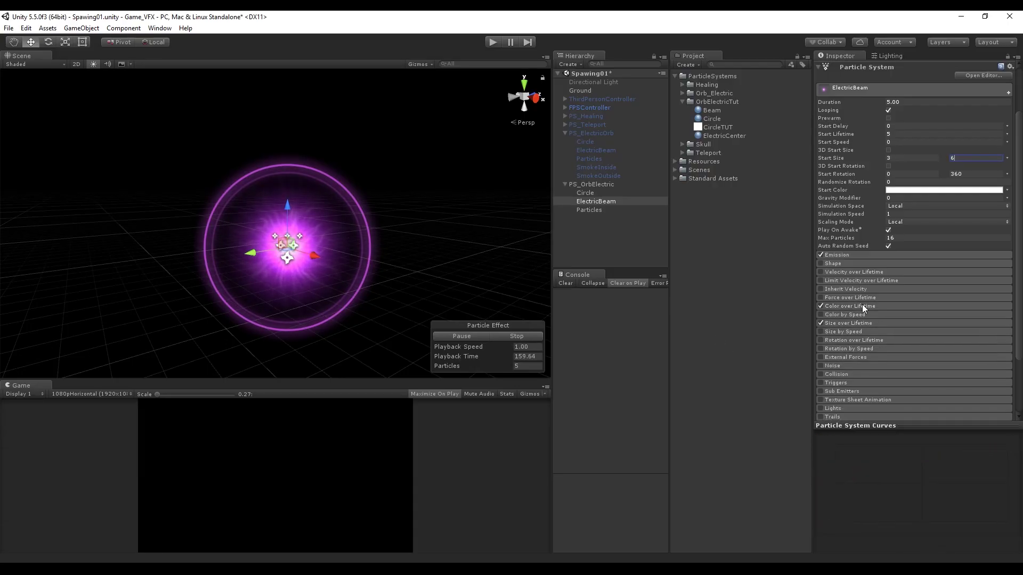
{"action": "left_click", "coordinate": [820, 340]}
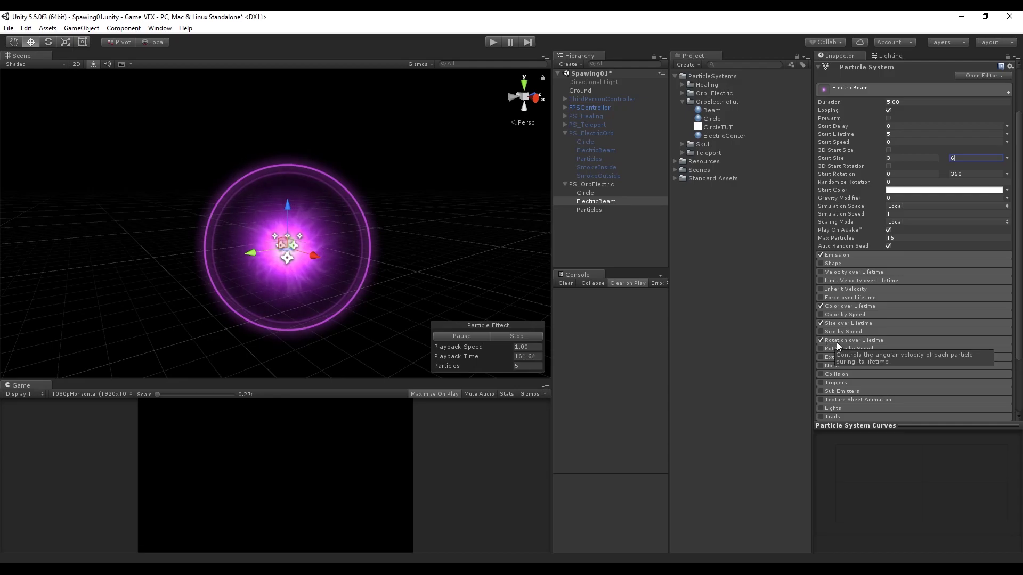
{"action": "left_click", "coordinate": [841, 343]}
{"action": "left_click", "coordinate": [886, 356]}
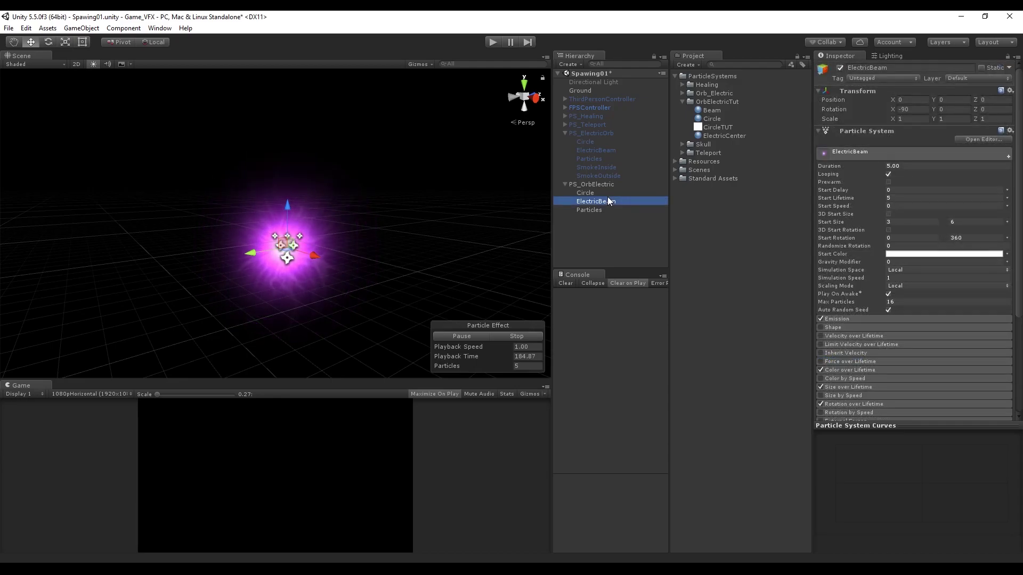
Set ElectricBeam's renderer Max Particle Size to 3 and its Start Size range to between 4 and 8
{"action": "left_click", "coordinate": [611, 193]}
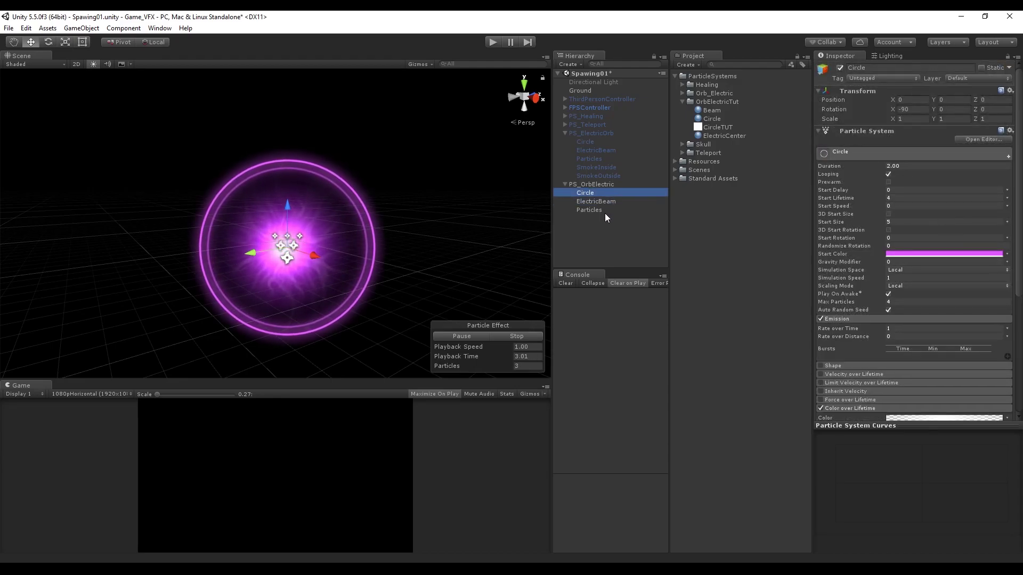
{"action": "left_click", "coordinate": [619, 211], "text": "shift"}
{"action": "left_click", "coordinate": [610, 208]}
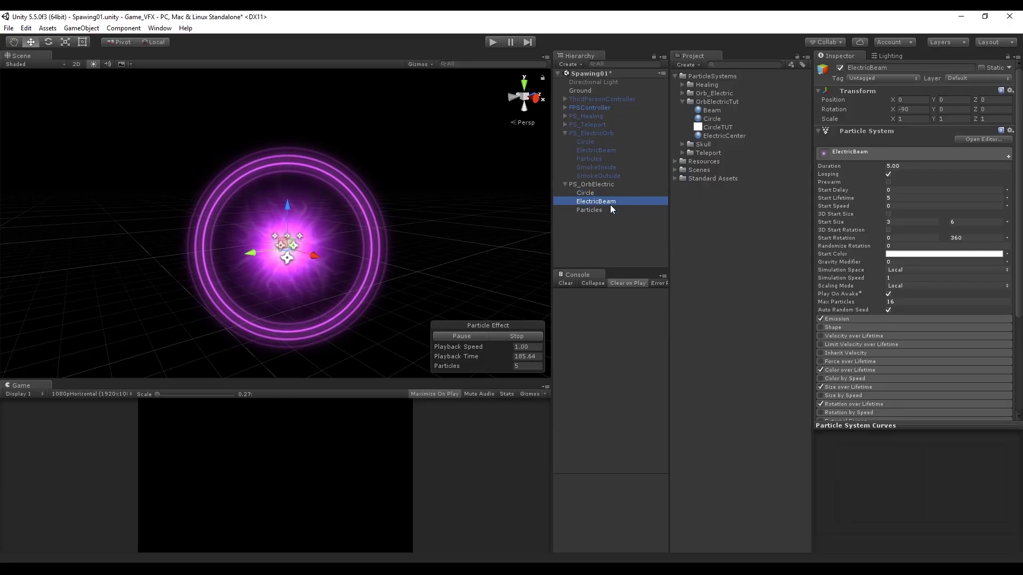
{"action": "left_click", "coordinate": [609, 193]}
{"action": "left_click", "coordinate": [596, 209], "text": "shift"}
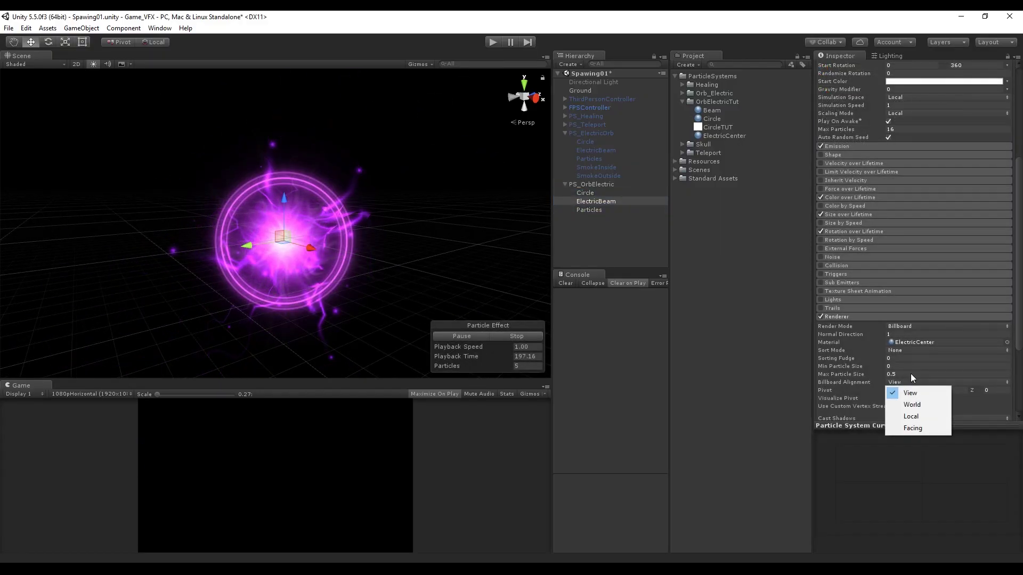
{"action": "left_click", "coordinate": [911, 374]}
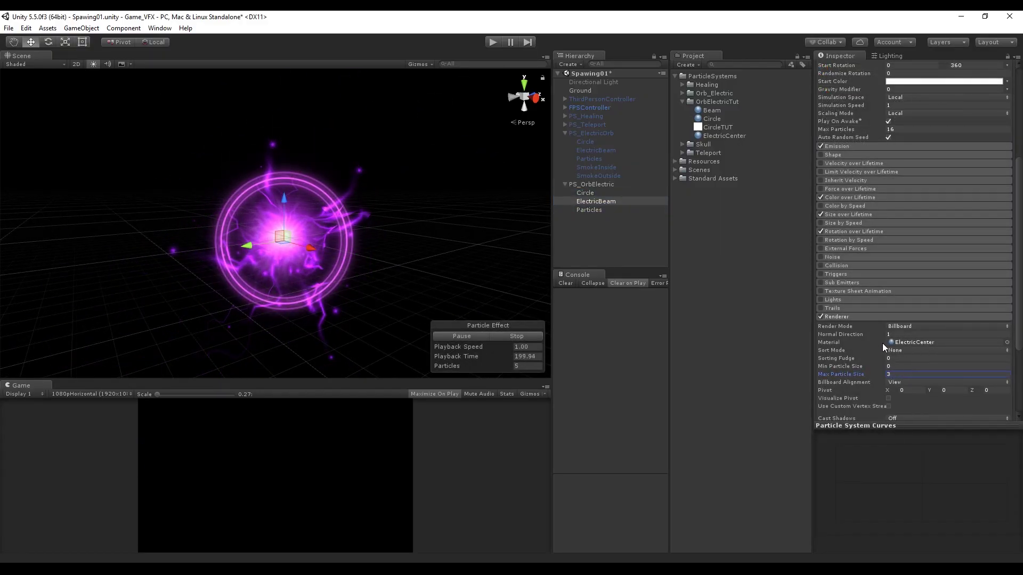
{"action": "left_click", "coordinate": [872, 318]}
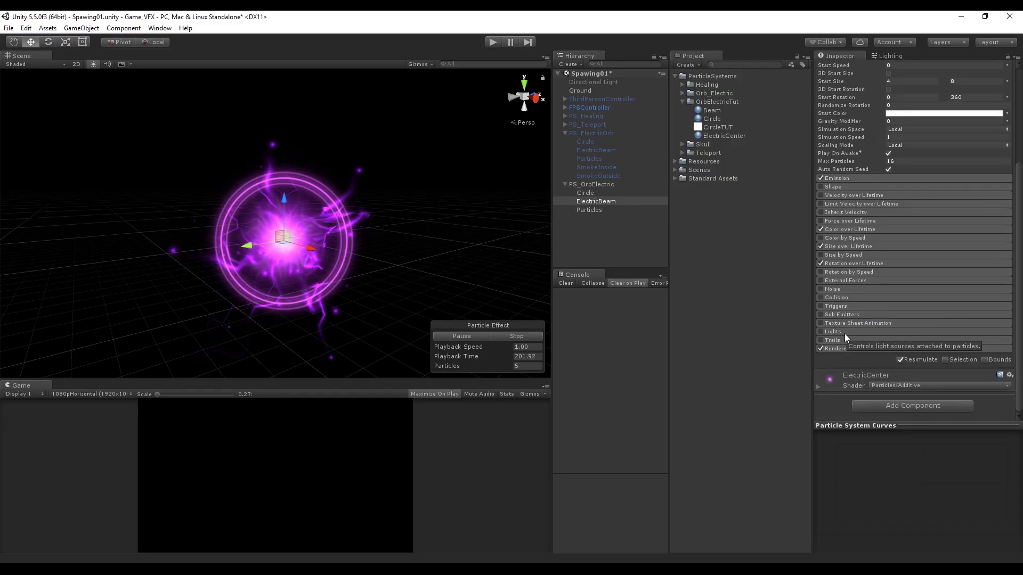
Create a point light in the scene and set its Range to 4
{"action": "right_click", "coordinate": [589, 235]}
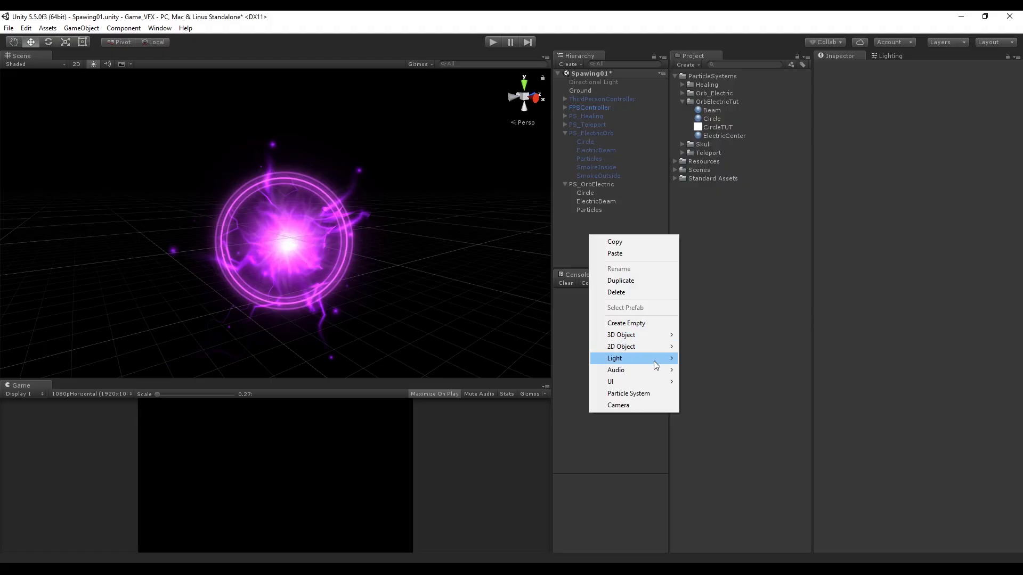
{"action": "mouse_move", "coordinate": [653, 358]}
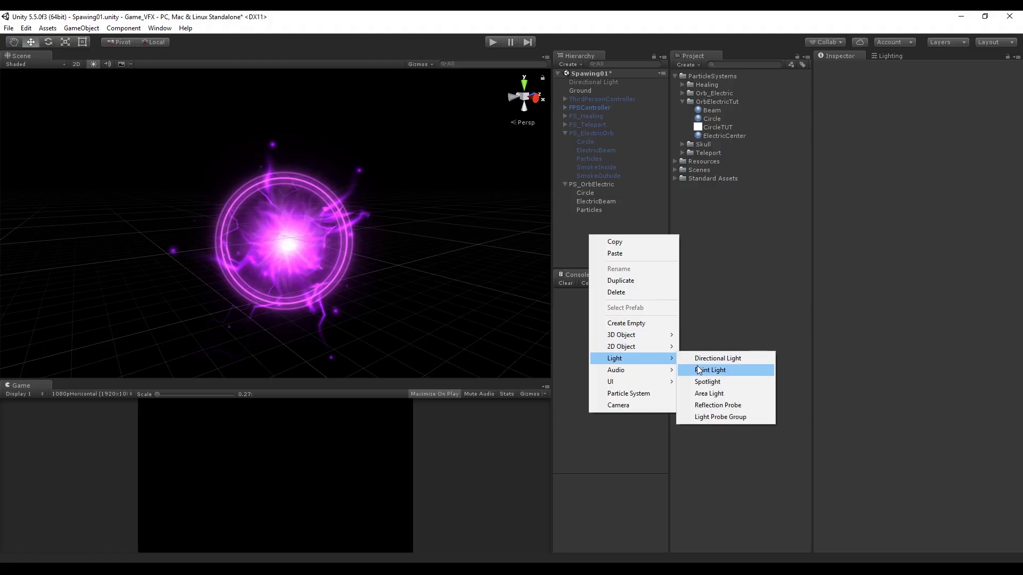
{"action": "left_click", "coordinate": [698, 370]}
{"action": "left_click", "coordinate": [874, 160]}
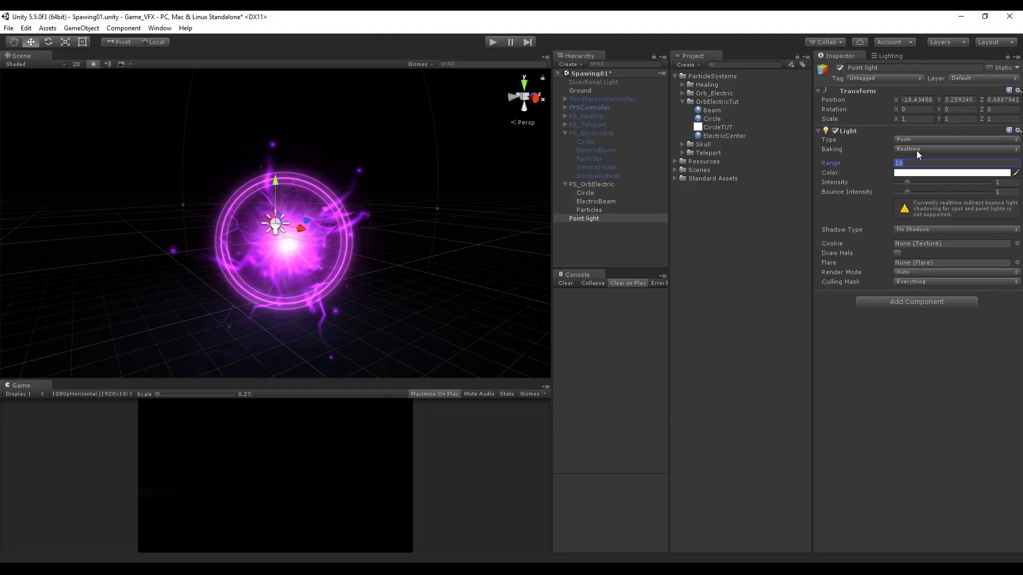
{"action": "type", "text": "4"}
Rename the point light as BeamLight
{"action": "left_click", "coordinate": [581, 220]}
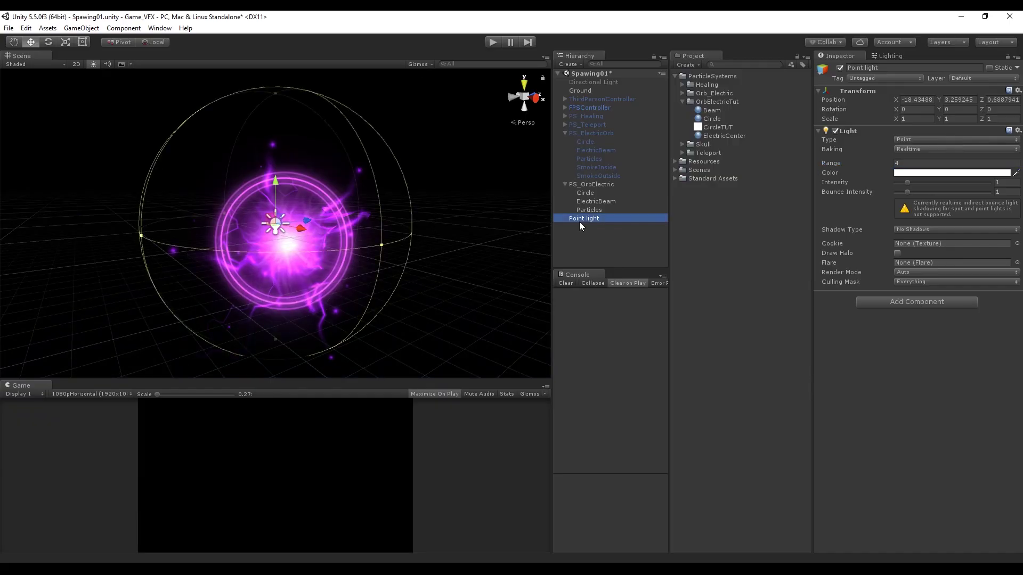
{"action": "left_click", "coordinate": [889, 69]}
{"action": "type", "text": "Be"}
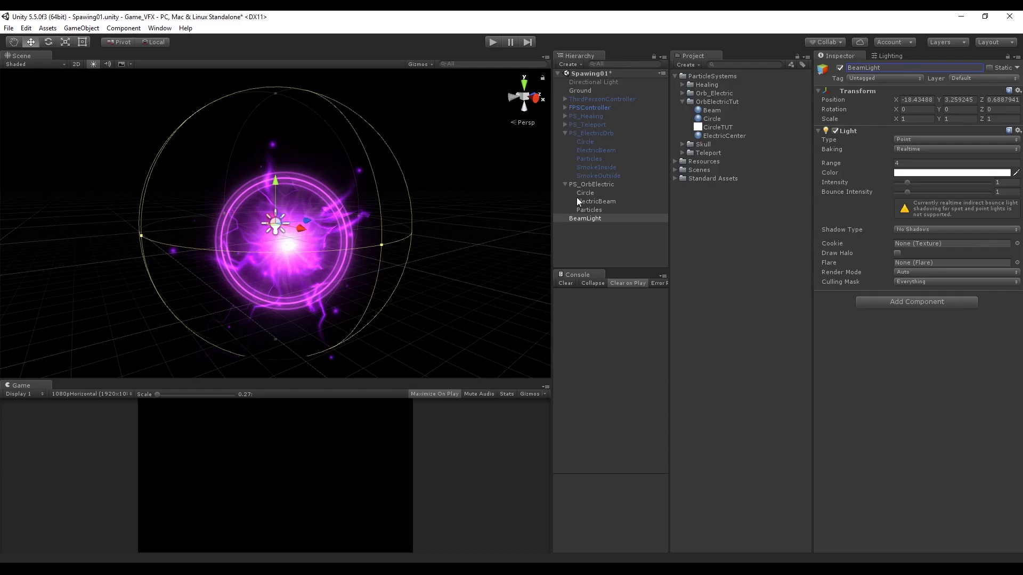
{"action": "type", "text": "amLight"}
Save BeamLight as a prefab in the OrbElectricTut folder and delete the light from the scene
{"action": "left_click_drag", "start_coordinate": [583, 219], "coordinate": [719, 104]}
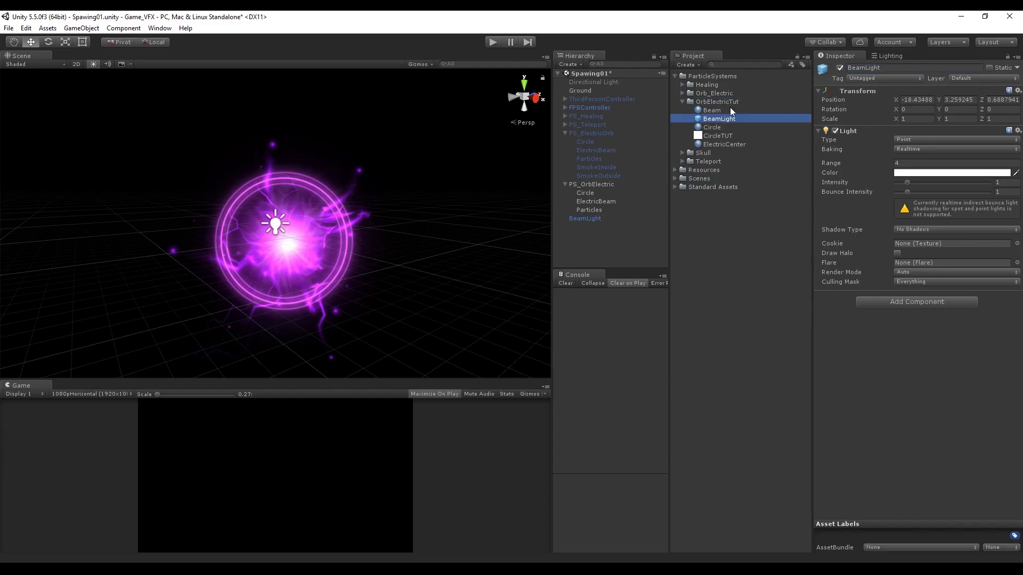
{"action": "left_click", "coordinate": [585, 218]}
{"action": "key", "text": "Delete"}
Enable the Lights module for ElectricBeam, assign the BeamLight prefab as its light and set Ratio to 1
{"action": "left_click", "coordinate": [596, 201]}
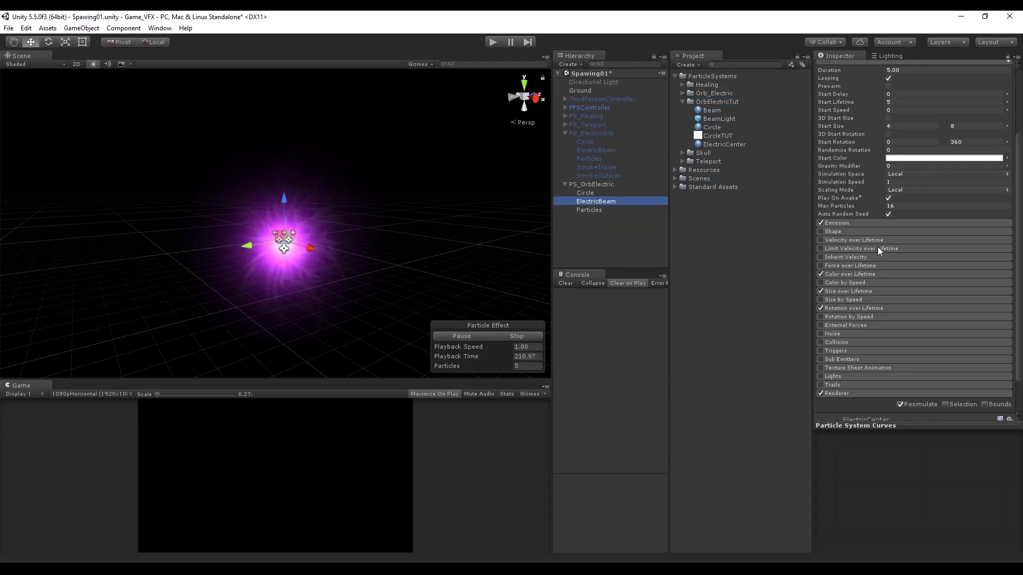
{"action": "left_click", "coordinate": [833, 315]}
{"action": "left_click", "coordinate": [820, 314]}
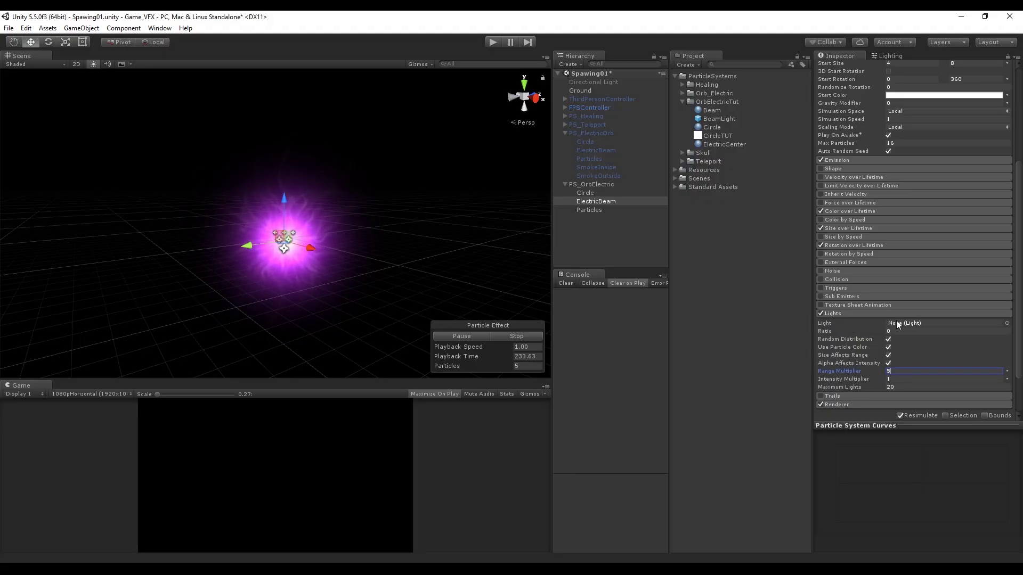
{"action": "left_click_drag", "start_coordinate": [722, 117], "coordinate": [904, 322]}
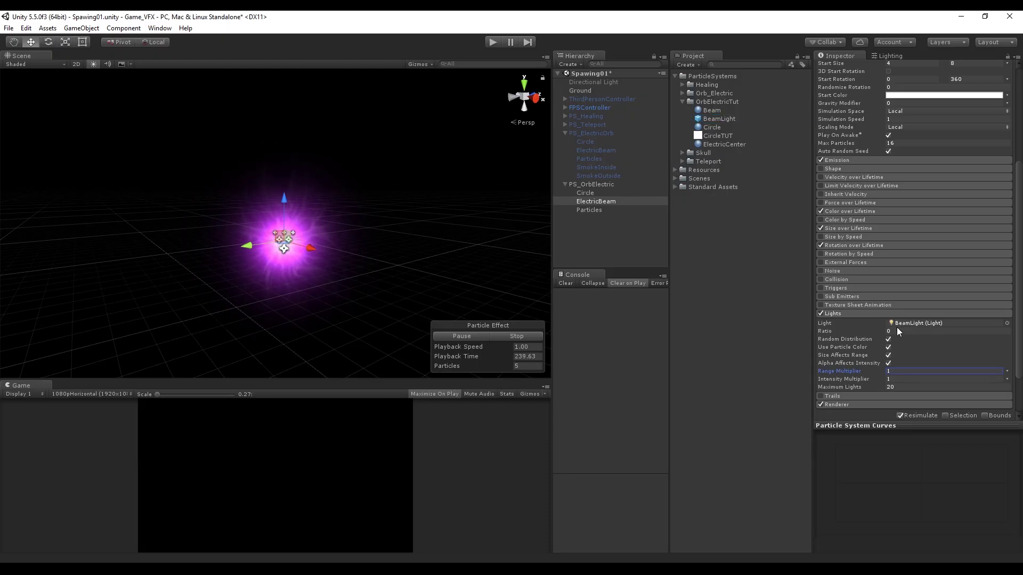
{"action": "left_click", "coordinate": [903, 330]}
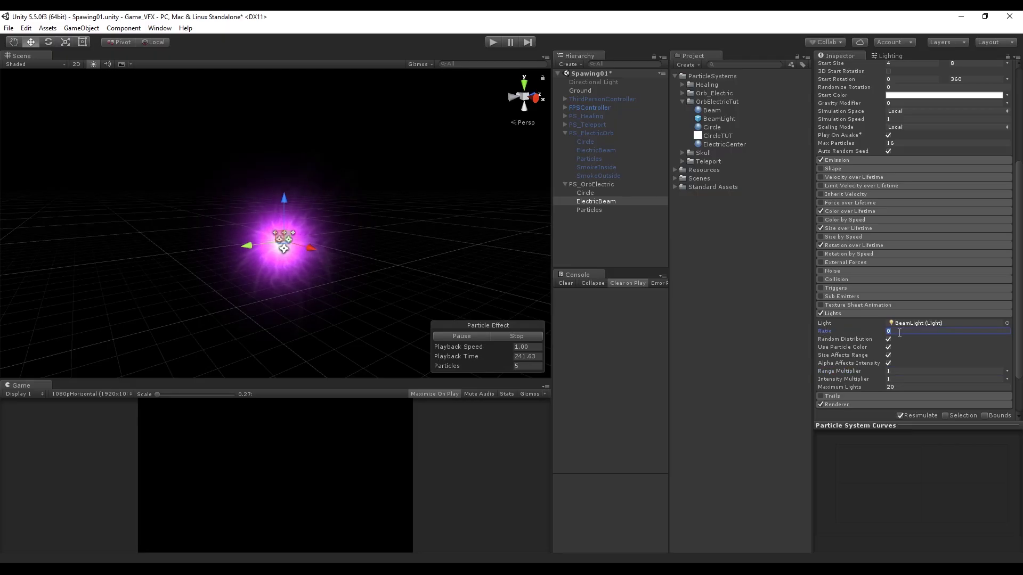
{"action": "type", "text": "1"}
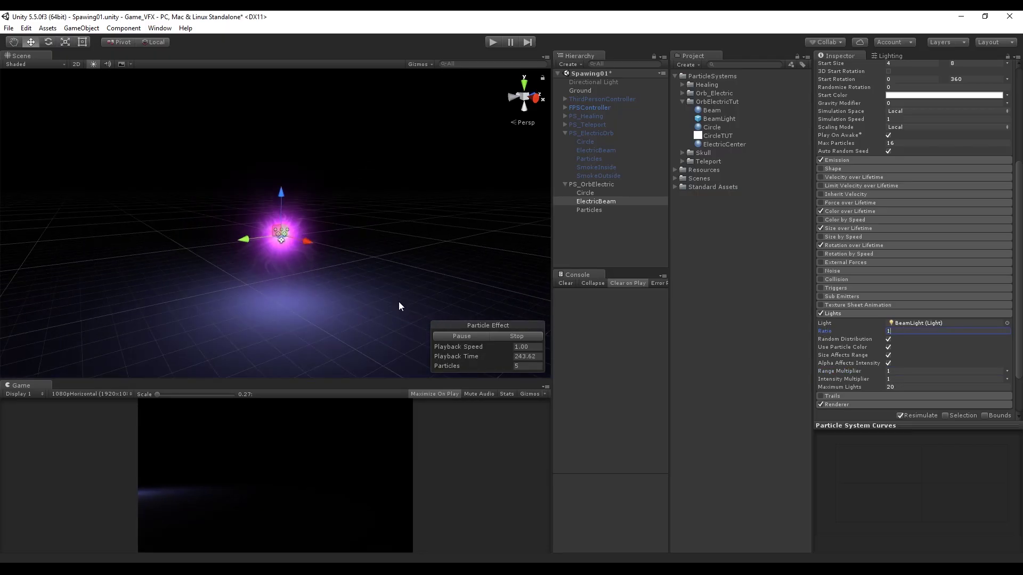
Switch Use Particle Color off and back on for ElectricBeam's lights to compare the lighting
{"action": "left_click", "coordinate": [888, 347]}
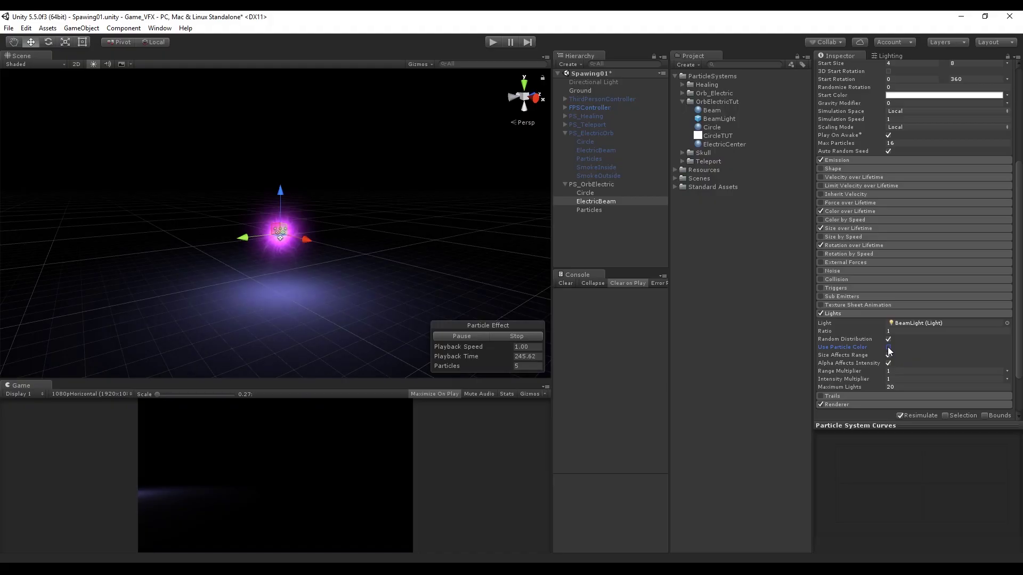
{"action": "left_click", "coordinate": [888, 348]}
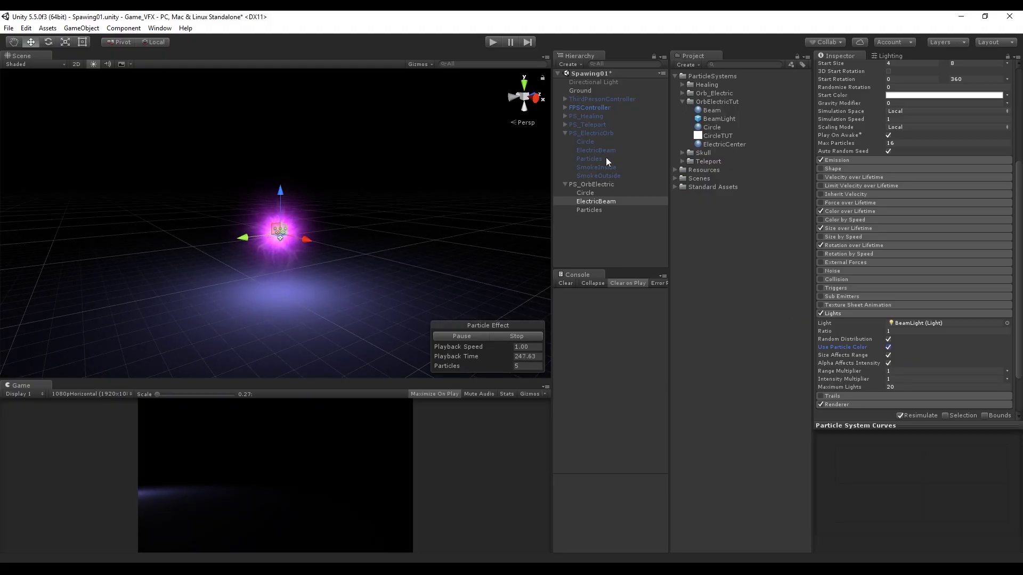
{"action": "scroll", "coordinate": [905, 143], "scroll_direction": "up", "scroll_amount": 3}
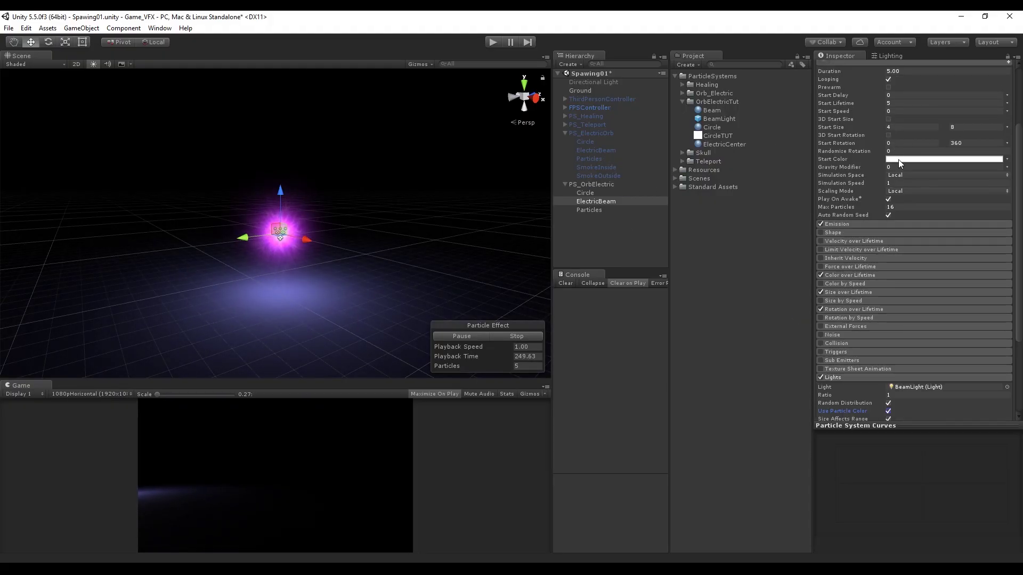
{"action": "left_click", "coordinate": [583, 193]}
{"action": "left_click", "coordinate": [587, 198]}
Change the BeamLight prefab's light color to blue
{"action": "left_click", "coordinate": [725, 118]}
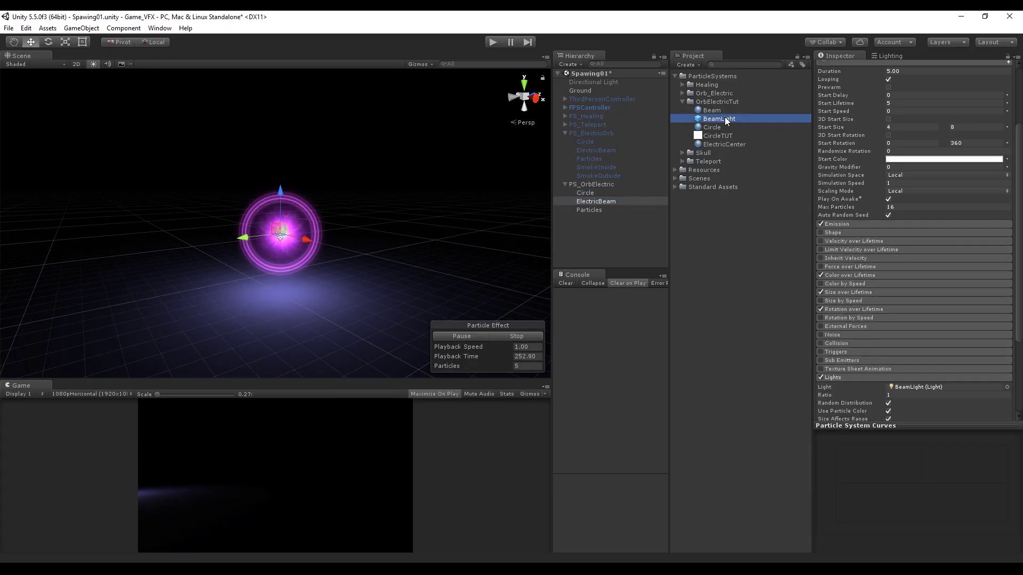
{"action": "left_click", "coordinate": [903, 172]}
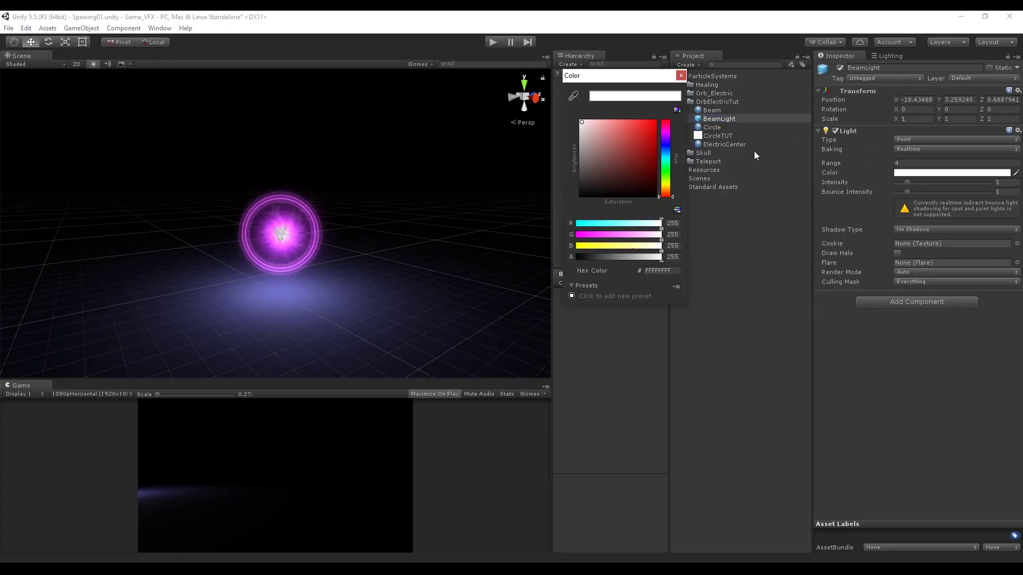
{"action": "left_click", "coordinate": [666, 153]}
{"action": "left_click", "coordinate": [653, 137]}
{"action": "left_click", "coordinate": [681, 75]}
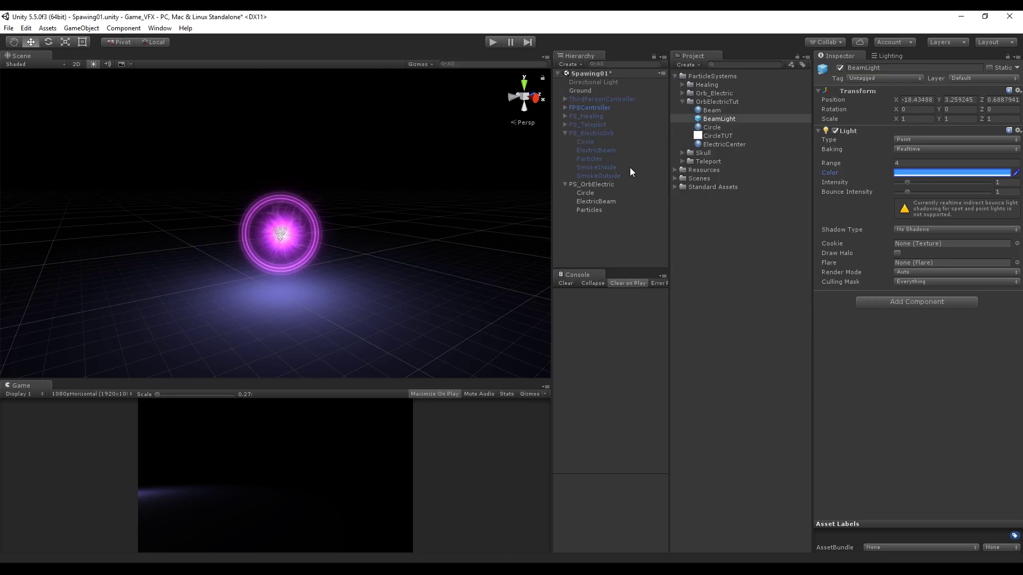
Copy the purple Start Color from Circle and paste it into ElectricBeam's Start Color
{"action": "left_click", "coordinate": [613, 193]}
{"action": "right_click", "coordinate": [907, 252]}
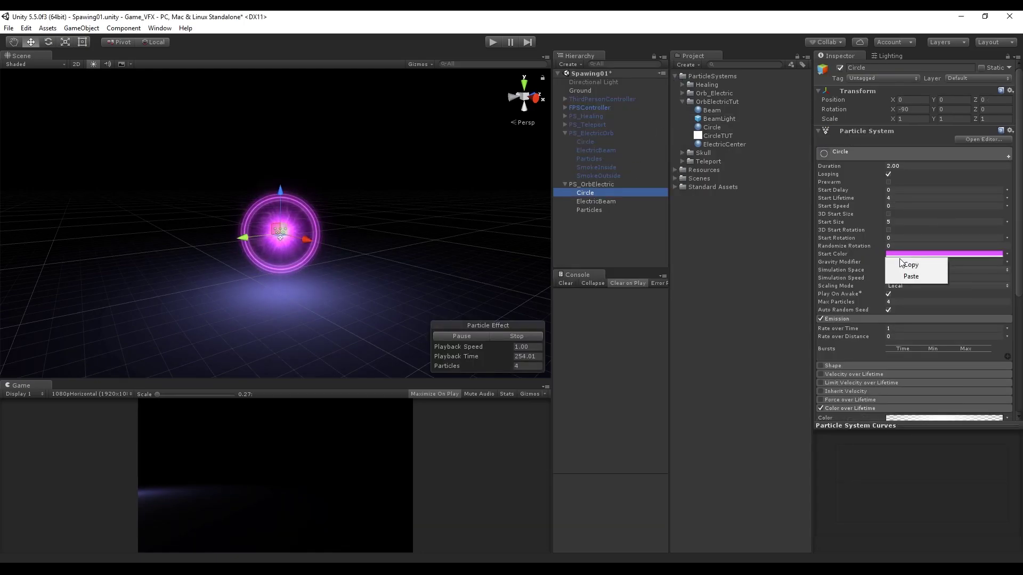
{"action": "left_click", "coordinate": [901, 262]}
{"action": "left_click", "coordinate": [611, 202]}
{"action": "right_click", "coordinate": [927, 256]}
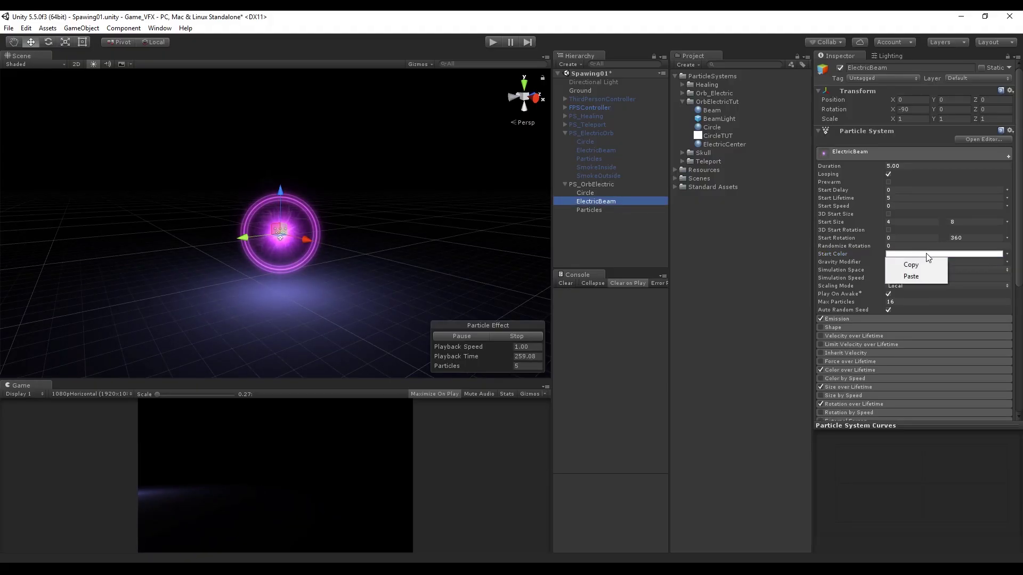
{"action": "left_click", "coordinate": [913, 276]}
Set Maximum Lights to 3 in ElectricBeam's Lights module, keeping Use Particle Color enabled
{"action": "scroll", "coordinate": [919, 277], "scroll_direction": "down", "scroll_amount": 10}
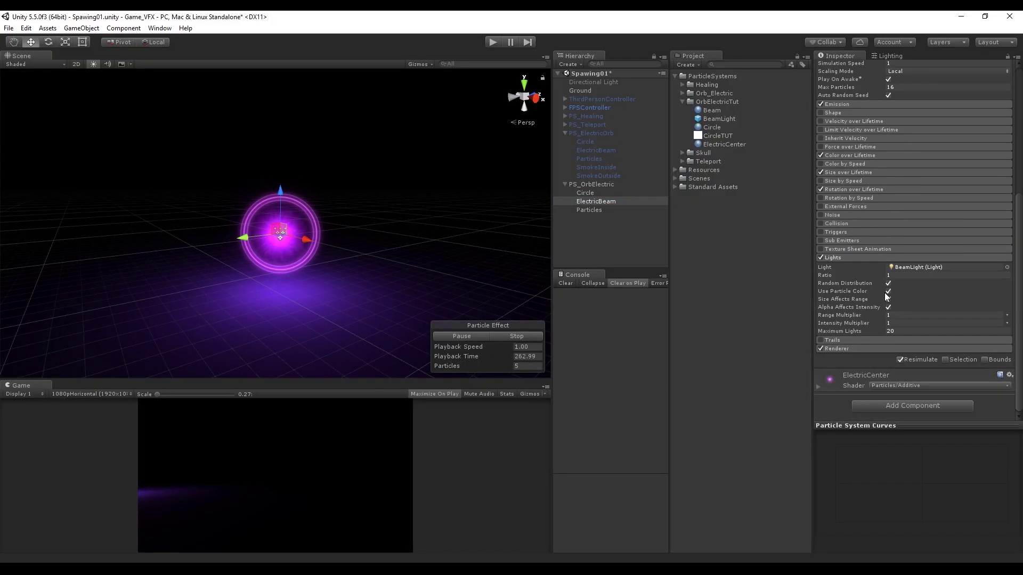
{"action": "left_click", "coordinate": [888, 291]}
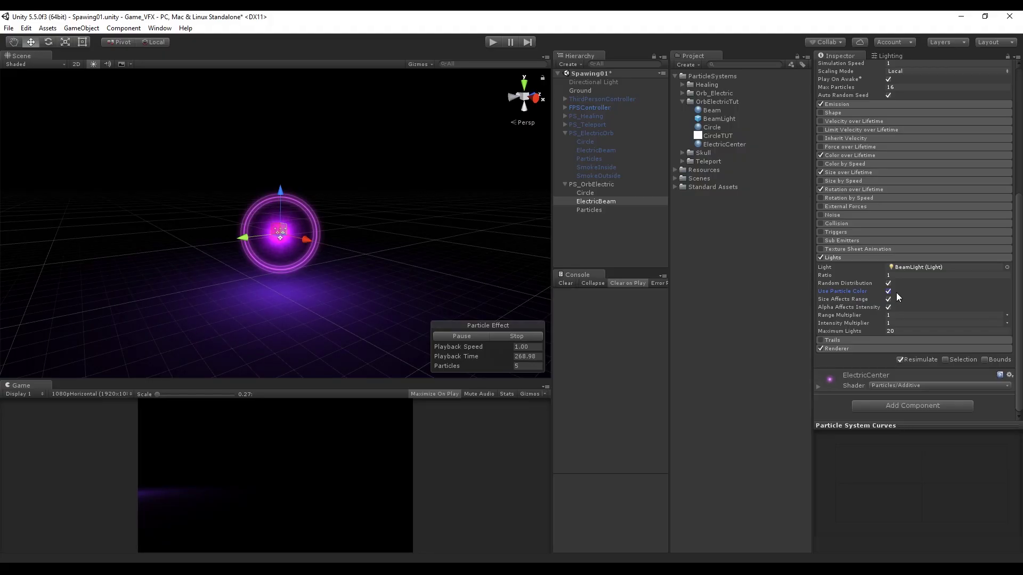
{"action": "left_click", "coordinate": [899, 331]}
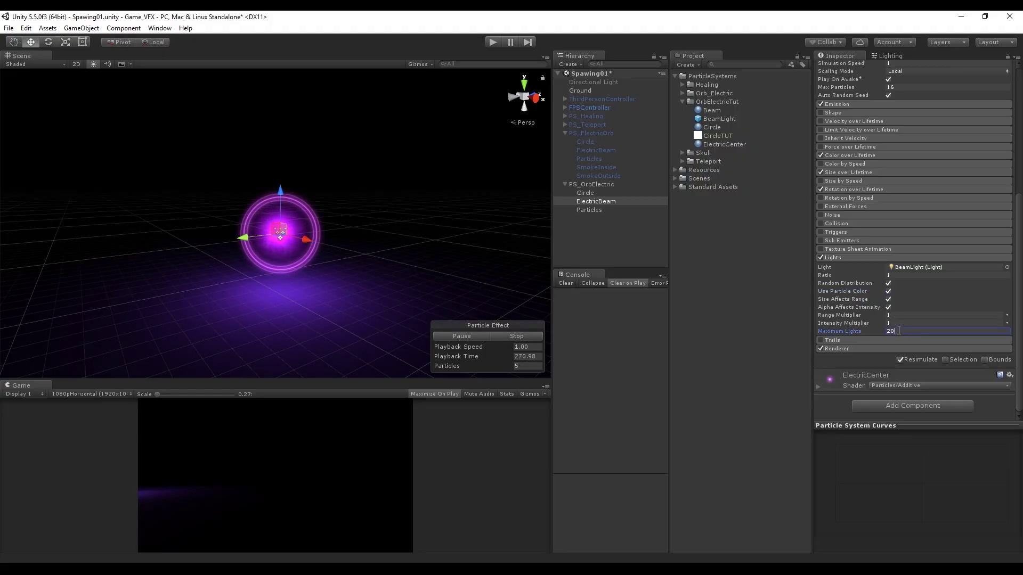
{"action": "type", "text": "2"}
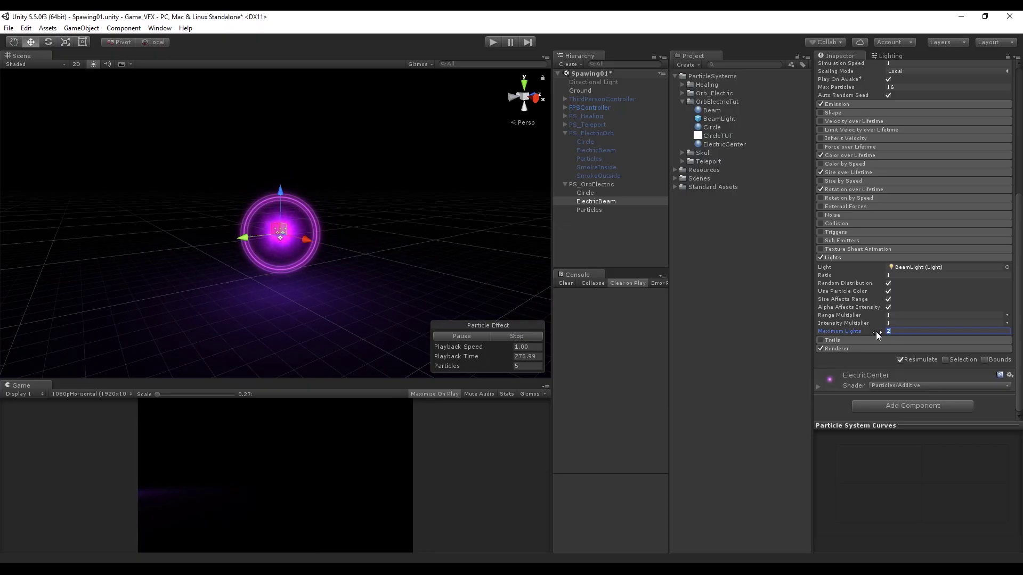
{"action": "left_click_drag", "start_coordinate": [876, 331], "coordinate": [919, 321]}
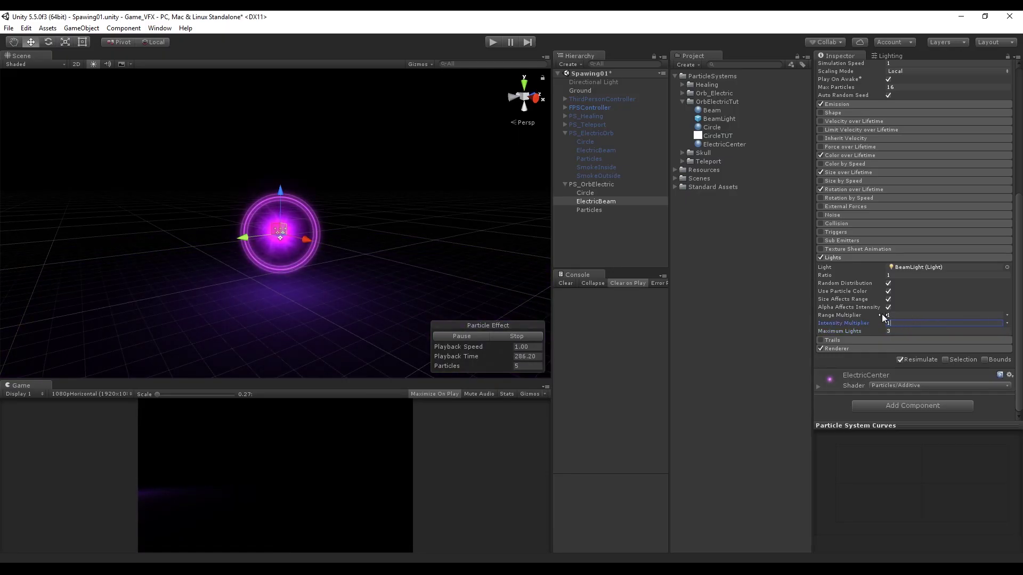
Create a new particle system under PS_OrbElectric and name it SmokeOutside
{"action": "left_click", "coordinate": [931, 315]}
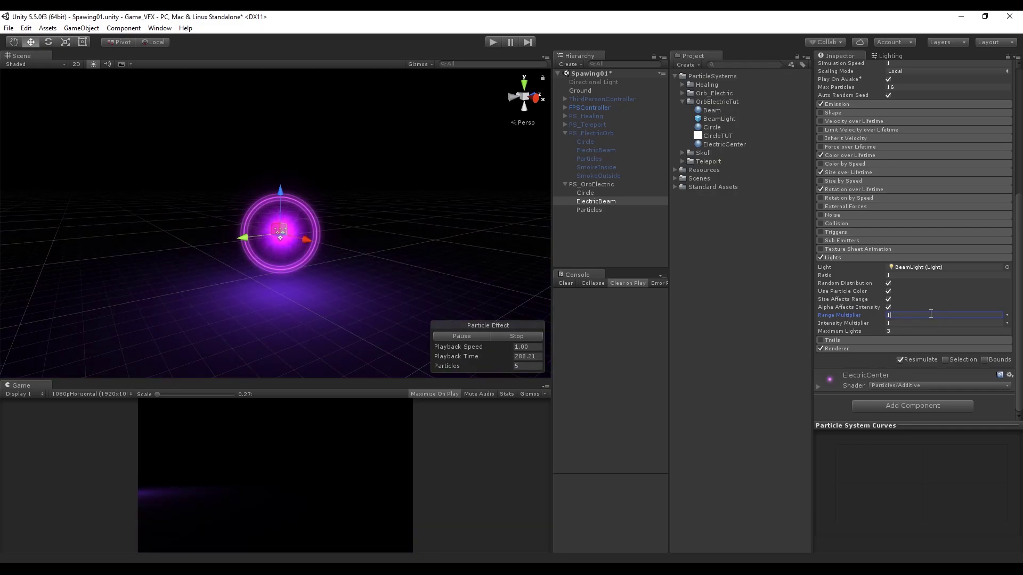
{"action": "left_click", "coordinate": [589, 210]}
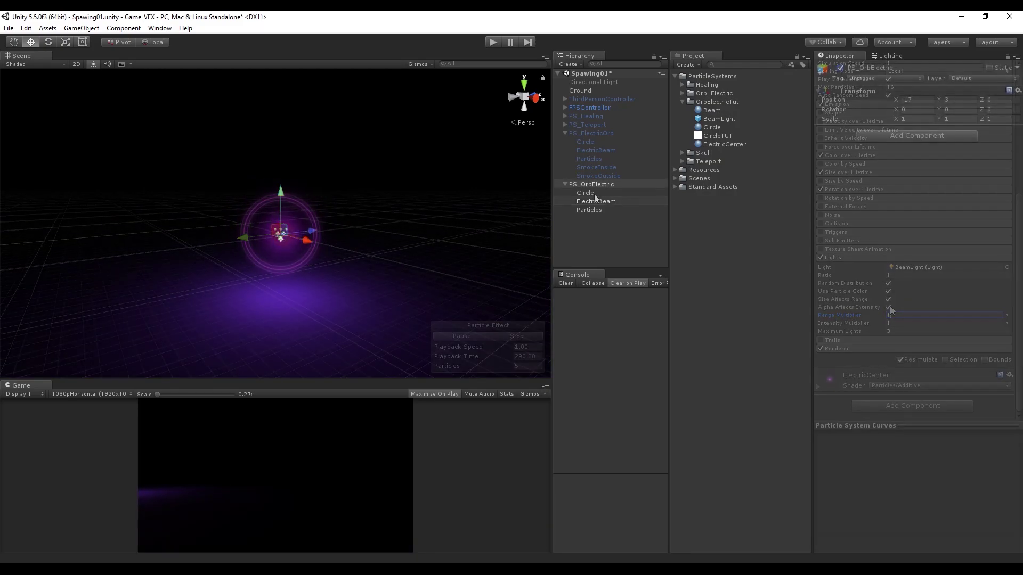
{"action": "left_click", "coordinate": [591, 194]}
{"action": "right_click", "coordinate": [599, 184]}
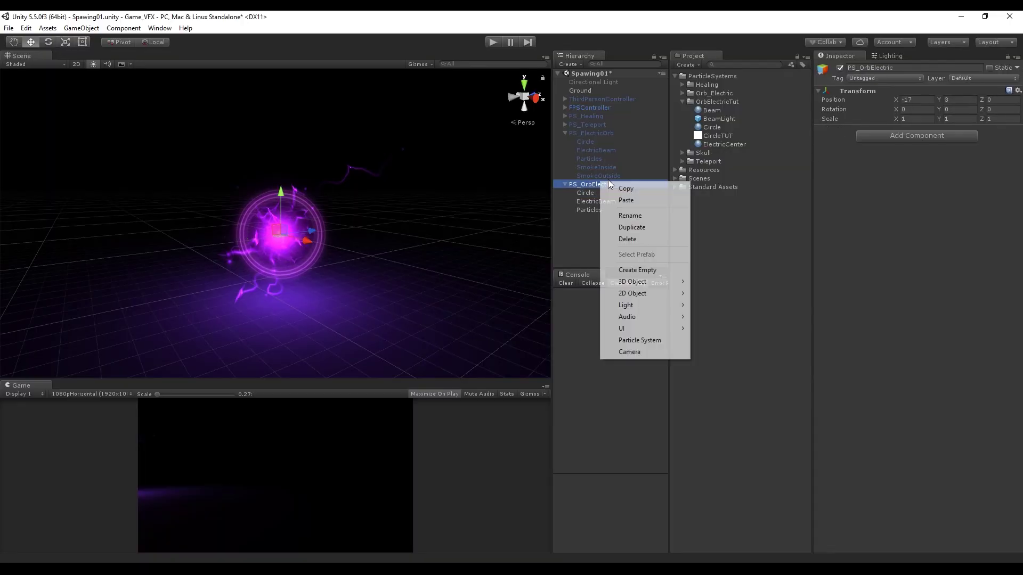
{"action": "left_click", "coordinate": [640, 338]}
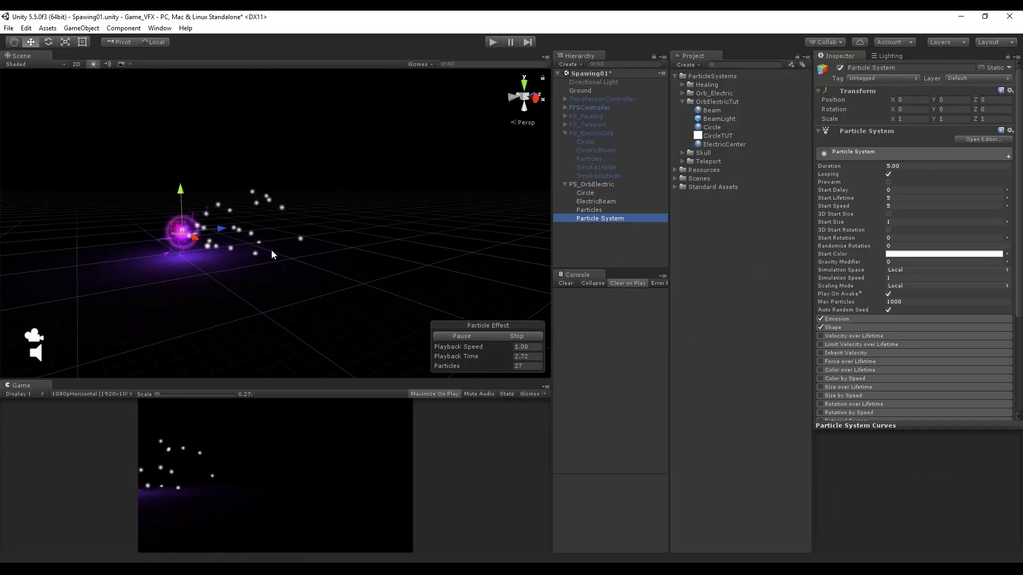
{"action": "right_click_drag", "start_coordinate": [271, 250], "coordinate": [420, 269]}
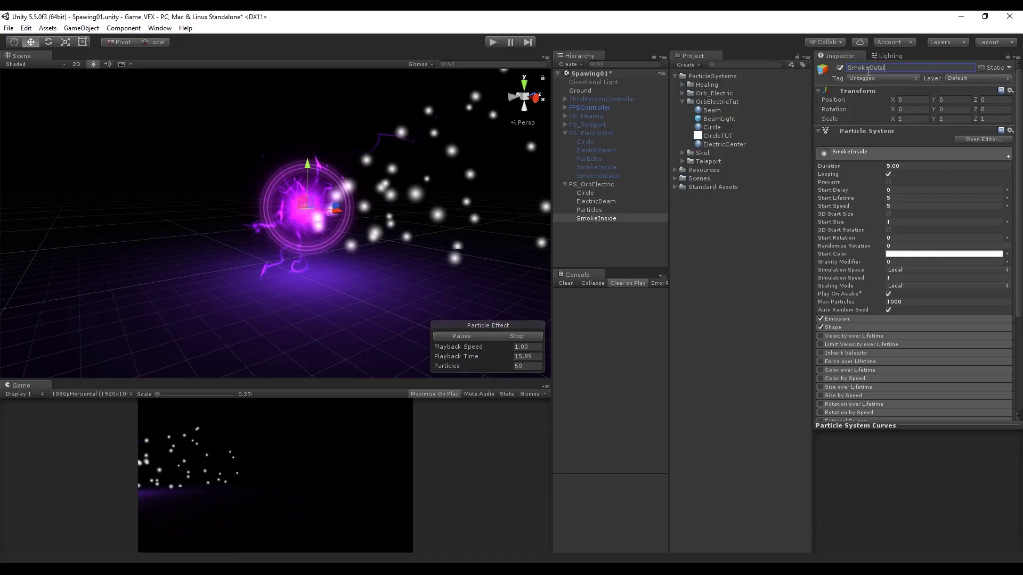
{"action": "type", "text": "de"}
{"action": "key", "text": "Return"}
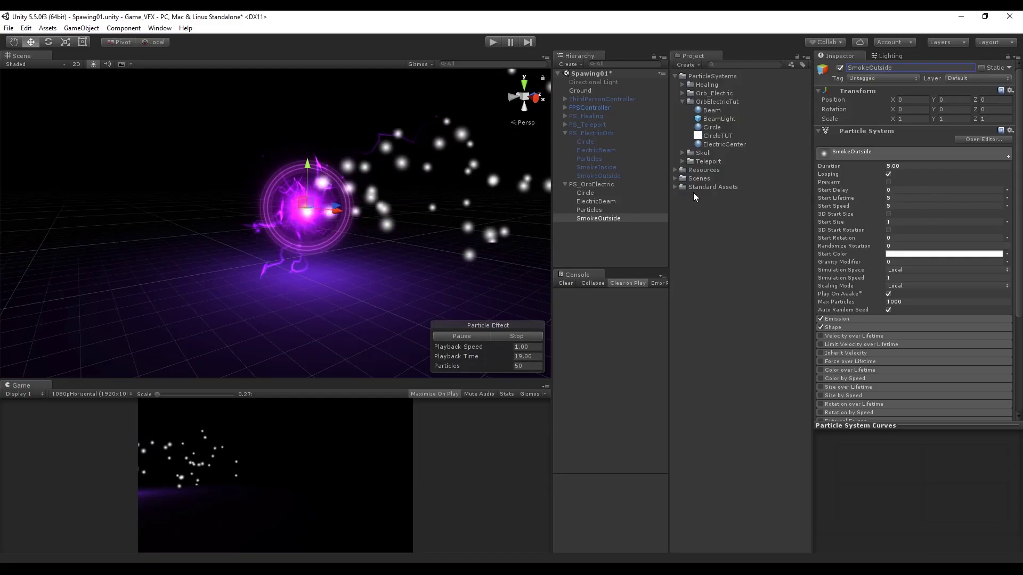
Set SmokeOutside's emitter shape to Sphere and lower its Start Speed to 0.31
{"action": "scroll", "coordinate": [831, 239], "scroll_direction": "down", "scroll_amount": 3}
{"action": "left_click", "coordinate": [842, 232]}
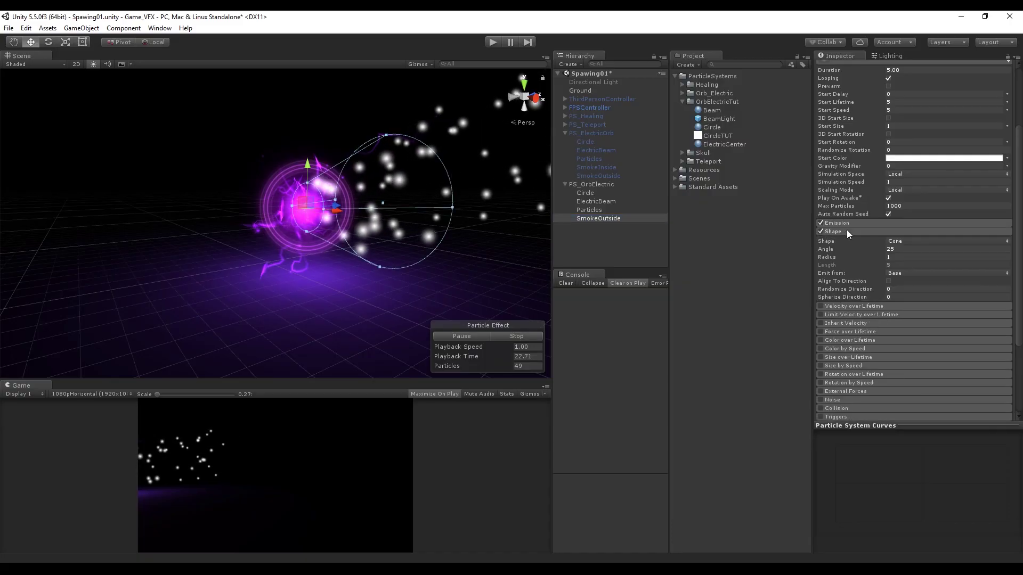
{"action": "left_click", "coordinate": [900, 242]}
{"action": "left_click", "coordinate": [908, 252]}
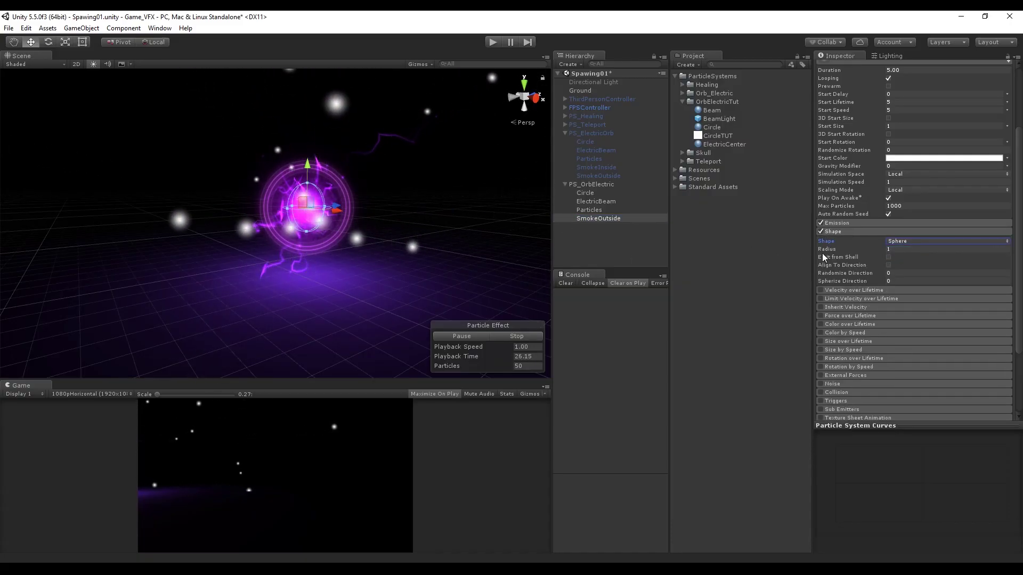
{"action": "scroll", "coordinate": [852, 240], "scroll_direction": "up", "scroll_amount": 2}
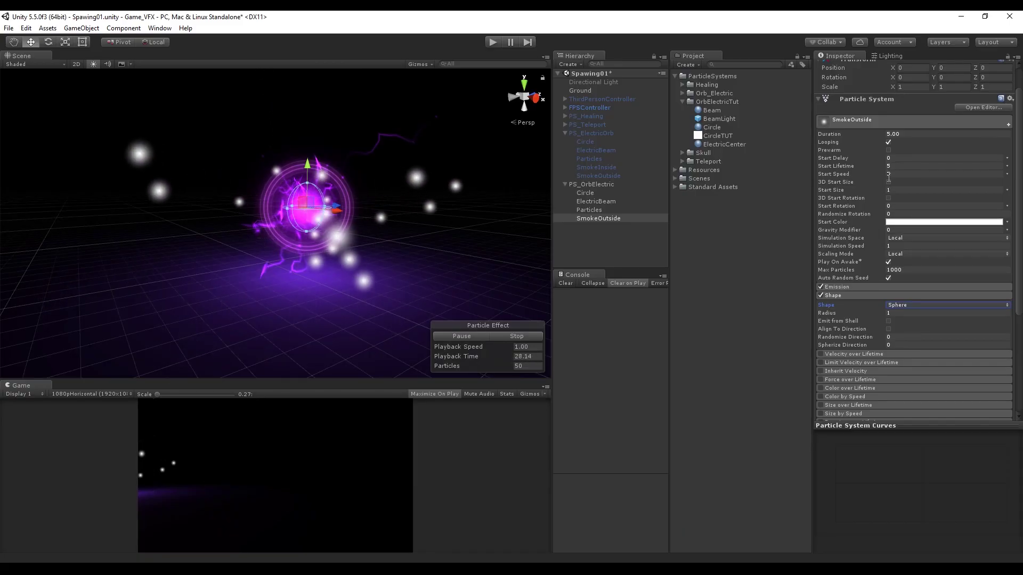
{"action": "left_click_drag", "start_coordinate": [880, 174], "coordinate": [803, 192]}
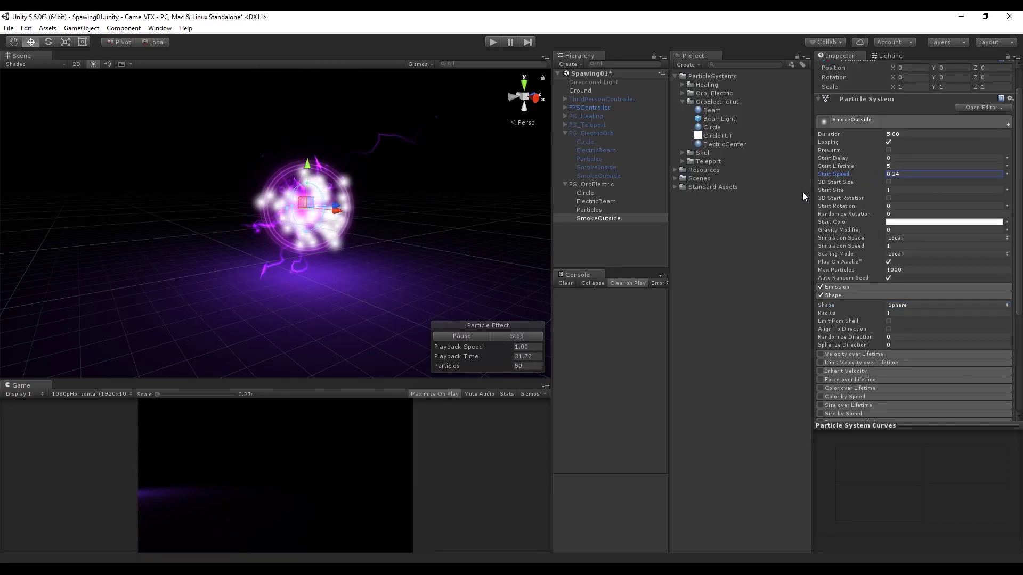
Set SmokeOutside's Max Particles to 50 and its emission Rate over Time to 25
{"action": "left_click", "coordinate": [897, 269]}
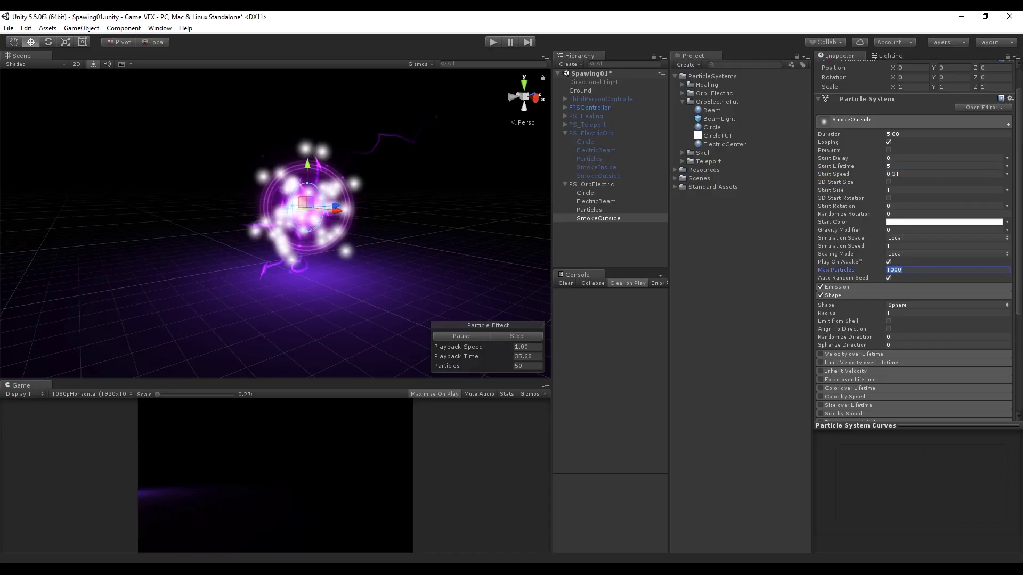
{"action": "type", "text": "50"}
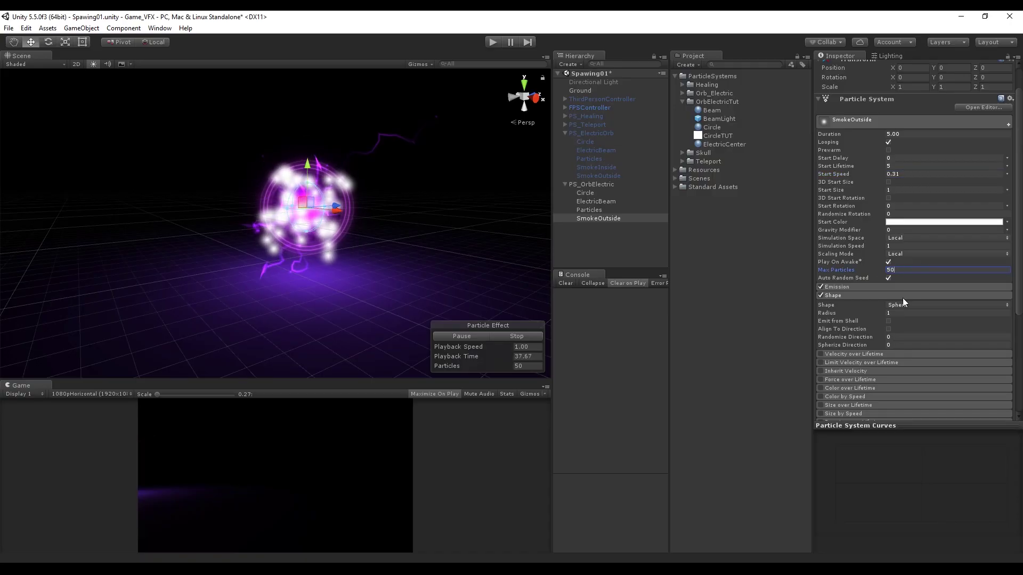
{"action": "left_click", "coordinate": [878, 288]}
{"action": "scroll", "coordinate": [906, 258], "scroll_direction": "down", "scroll_amount": 3}
{"action": "key", "text": "Tab"}
{"action": "type", "text": "50"}
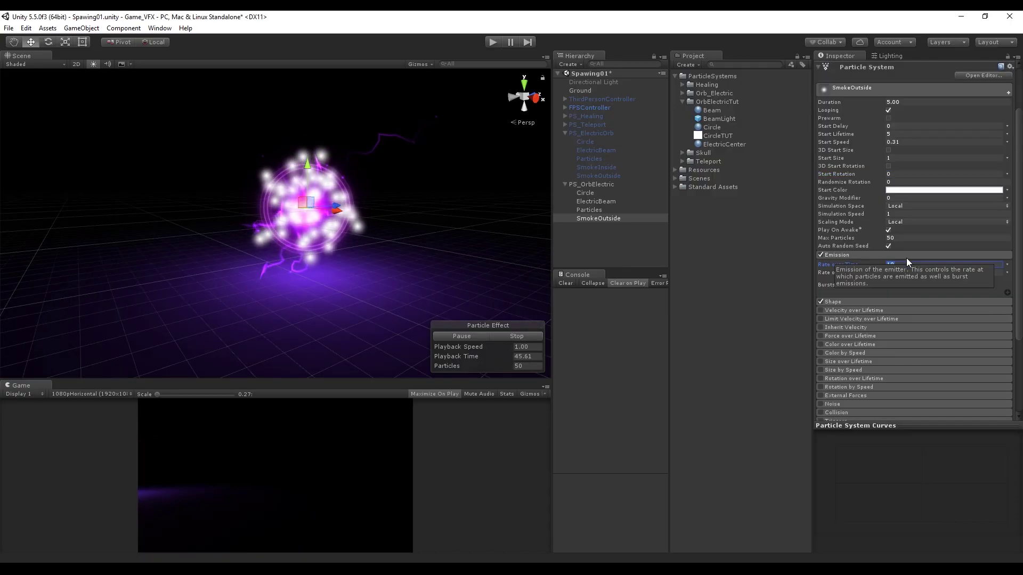
{"action": "key", "text": "BackSpace"}
{"action": "key", "text": "BackSpace"}
{"action": "type", "text": "25"}
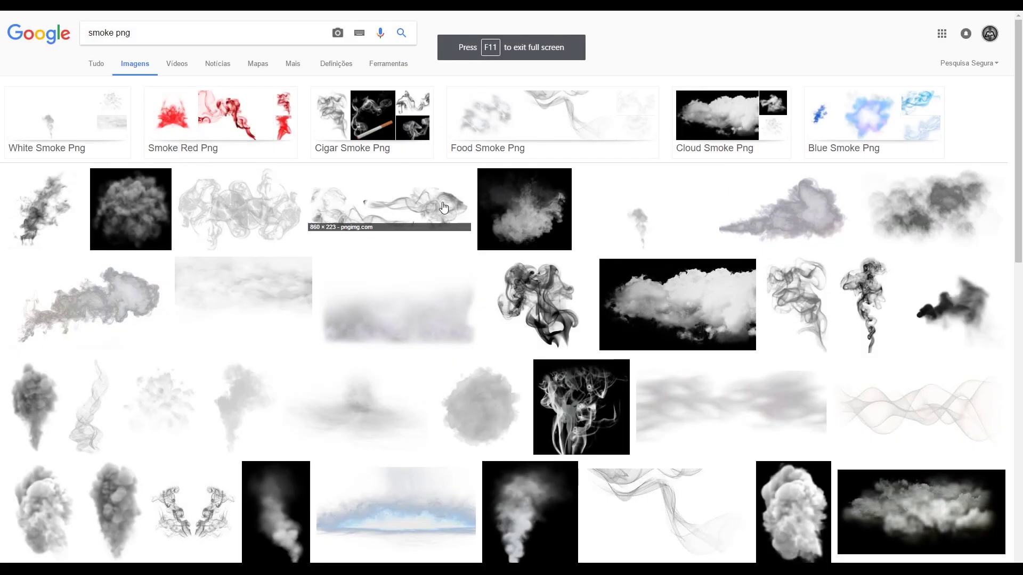
Create a new material named SmokeOutside in the OrbElectricTut folder
{"action": "left_click", "coordinate": [133, 239]}
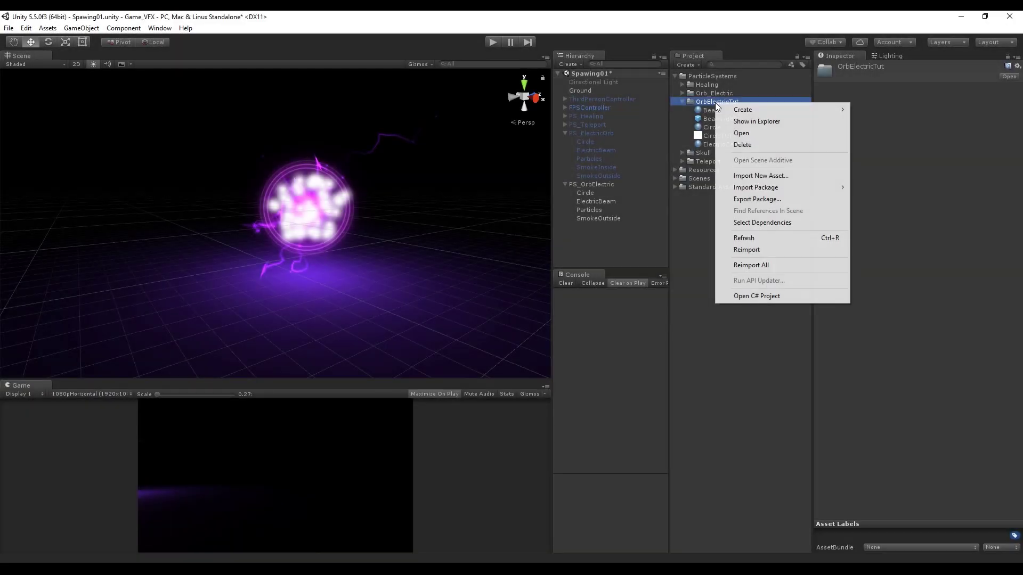
{"action": "mouse_move", "coordinate": [741, 109]}
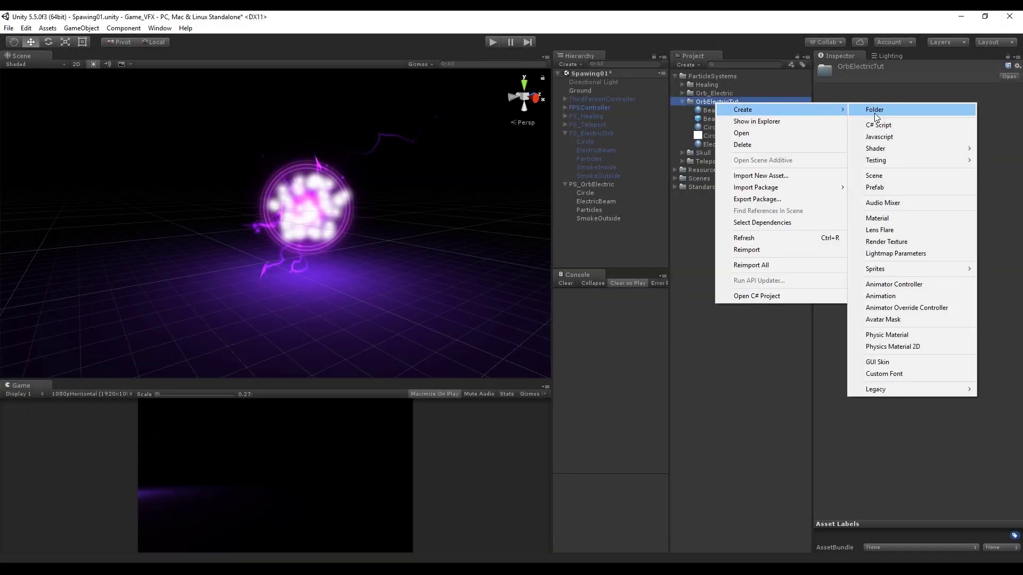
{"action": "left_click", "coordinate": [878, 219]}
{"action": "type", "text": "SmokeOutsid"}
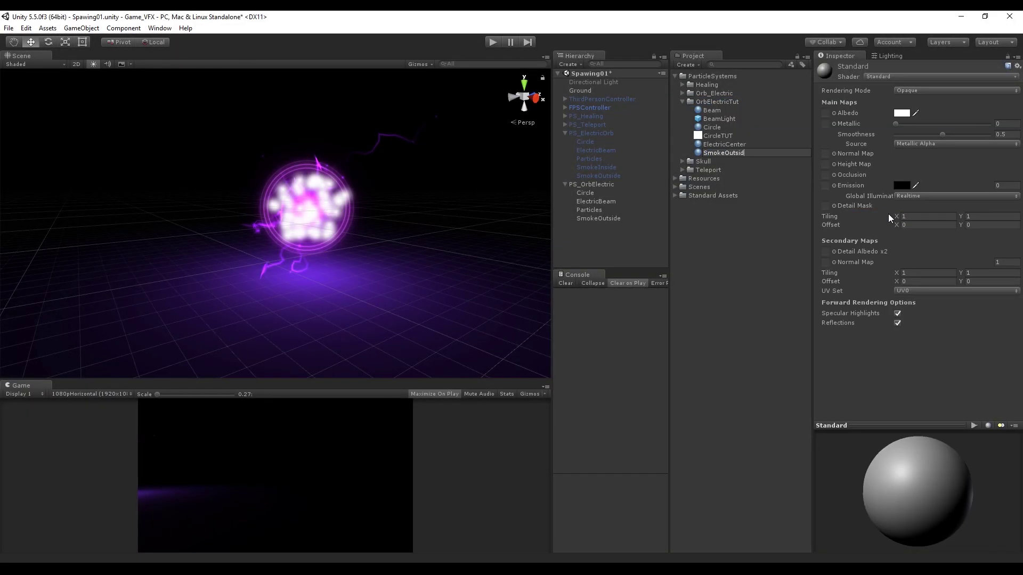
{"action": "type", "text": "e"}
{"action": "key", "text": "Return"}
Change the shader of the SmokeOutside material in OrbElectricTut to Particles/Additive
{"action": "left_click", "coordinate": [714, 93]}
{"action": "double_click", "coordinate": [716, 94]}
{"action": "left_click_drag", "start_coordinate": [714, 161], "coordinate": [731, 247]}
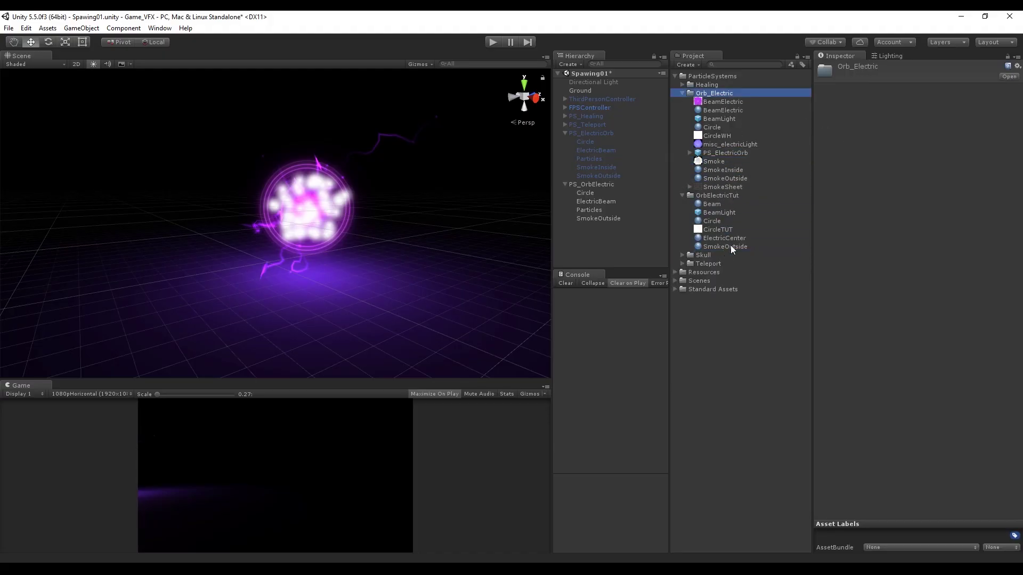
{"action": "left_click", "coordinate": [731, 247]}
{"action": "left_click", "coordinate": [683, 93]}
{"action": "left_click", "coordinate": [897, 76]}
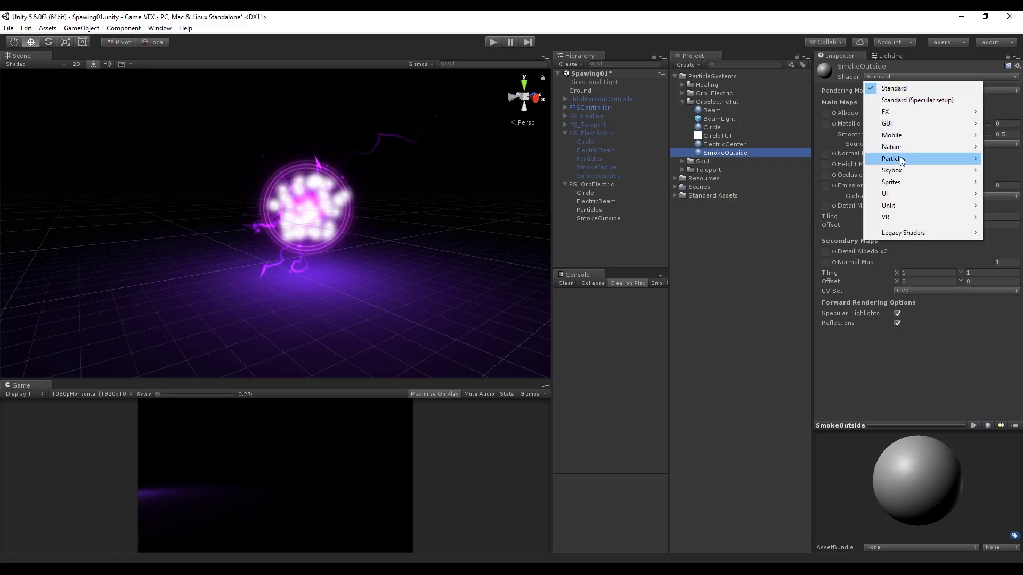
{"action": "mouse_move", "coordinate": [900, 158]}
{"action": "left_click", "coordinate": [832, 158]}
Assign the Smoke texture from Orb_Electric to the SmokeOutside material and apply the material to the SmokeOutside particle system
{"action": "left_click", "coordinate": [682, 93]}
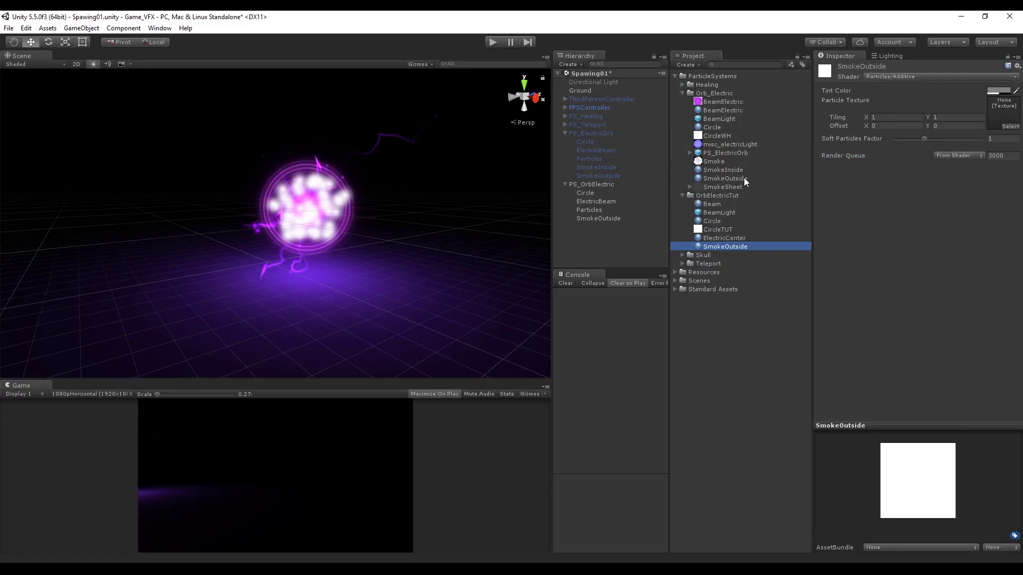
{"action": "left_click_drag", "start_coordinate": [715, 159], "coordinate": [1004, 112]}
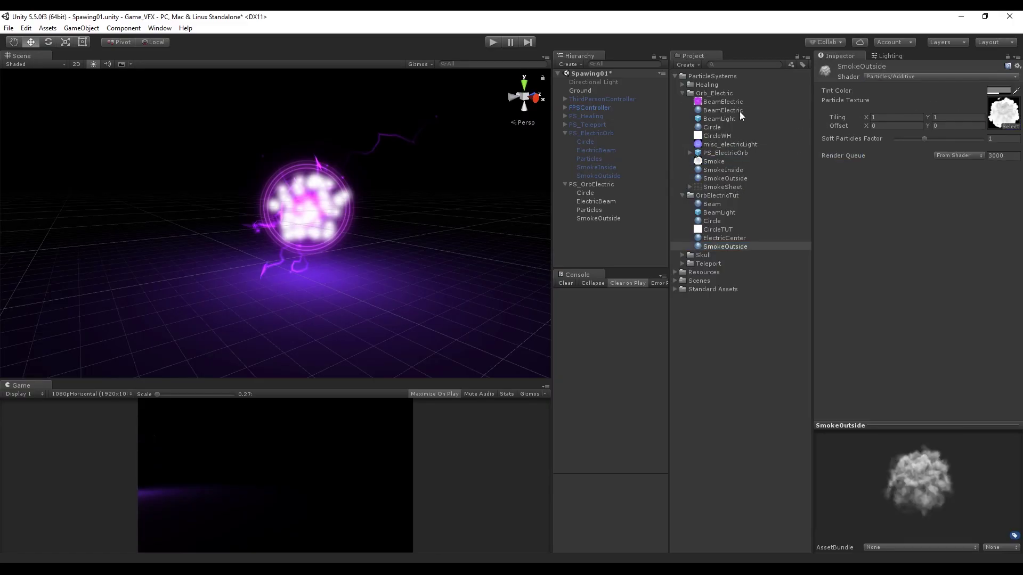
{"action": "left_click_drag", "start_coordinate": [721, 247], "coordinate": [602, 218]}
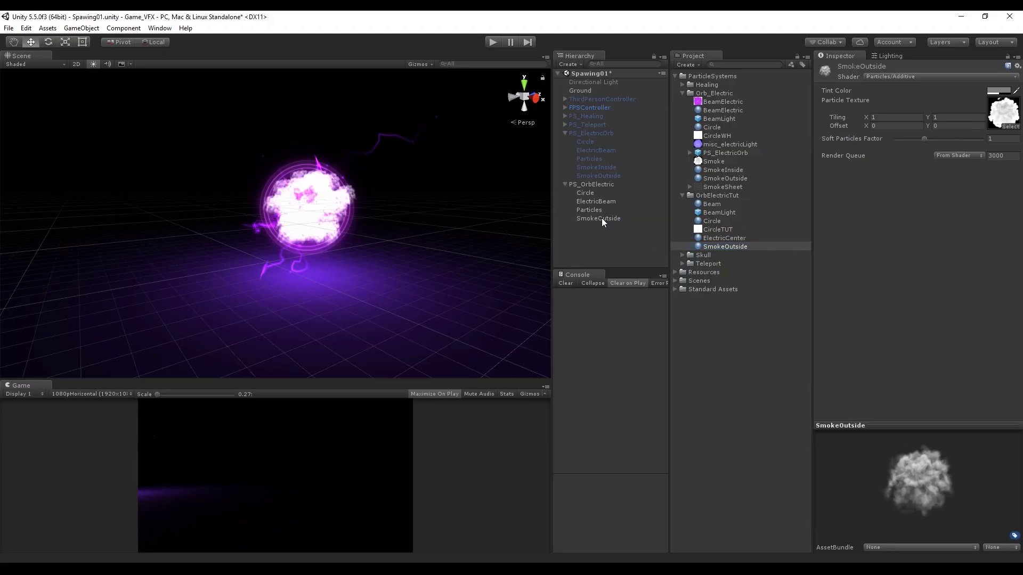
Set SmokeOutside's shape Radius to 1.85, its Duration to 2 and its Start Lifetime to 4
{"action": "left_click", "coordinate": [597, 219]}
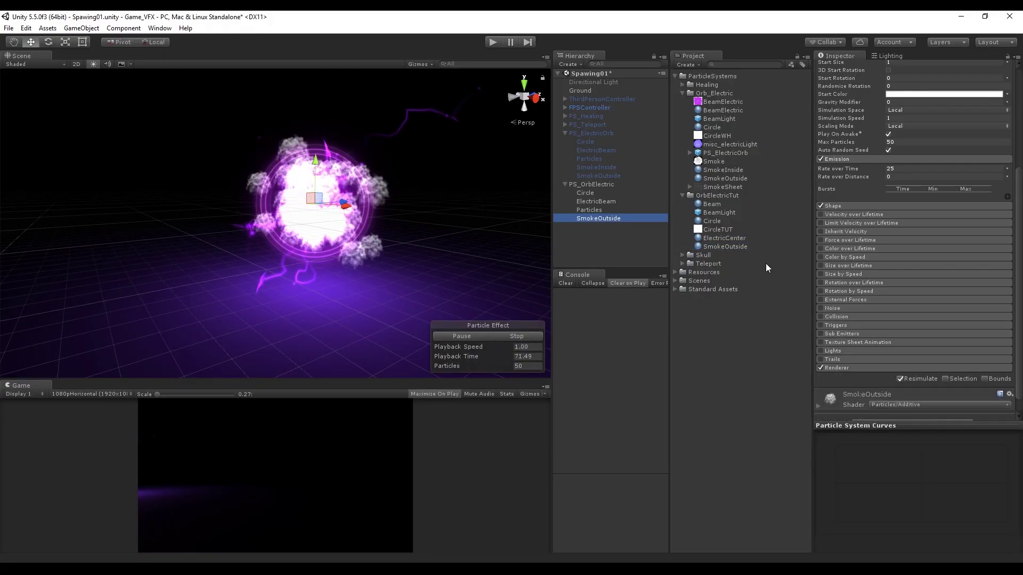
{"action": "left_click", "coordinate": [855, 206]}
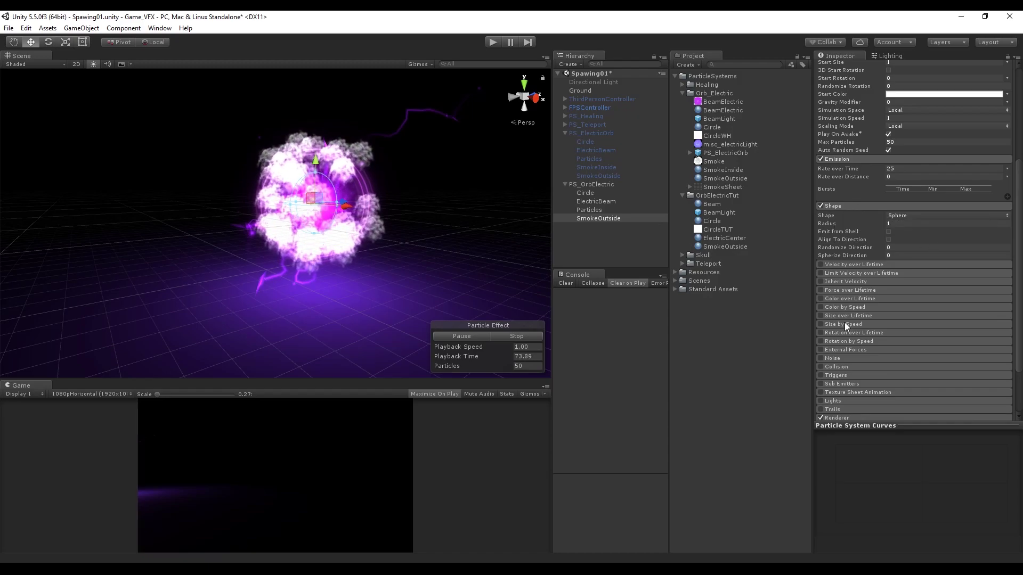
{"action": "left_click", "coordinate": [892, 224]}
{"action": "type", "text": "1.85"}
{"action": "scroll", "coordinate": [889, 223], "scroll_direction": "up", "scroll_amount": 3}
Make SmokeOutside's Start Speed random between the two constants 0.05 and 0.25
{"action": "left_click", "coordinate": [1007, 141]}
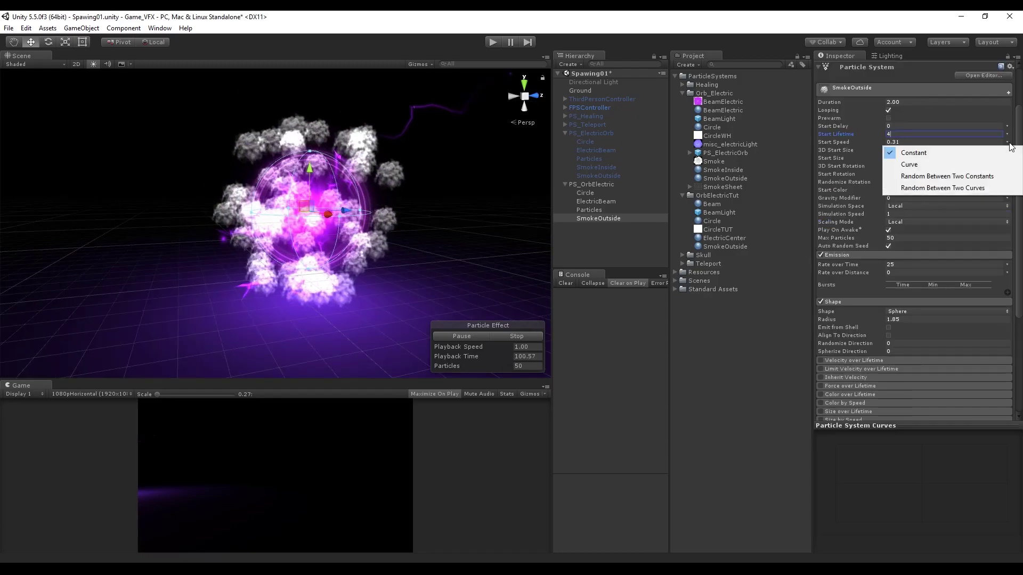
{"action": "left_click", "coordinate": [927, 174]}
{"action": "left_click", "coordinate": [916, 143]}
{"action": "type", "text": "0.05"}
{"action": "key", "text": "Tab"}
{"action": "type", "text": "0.25"}
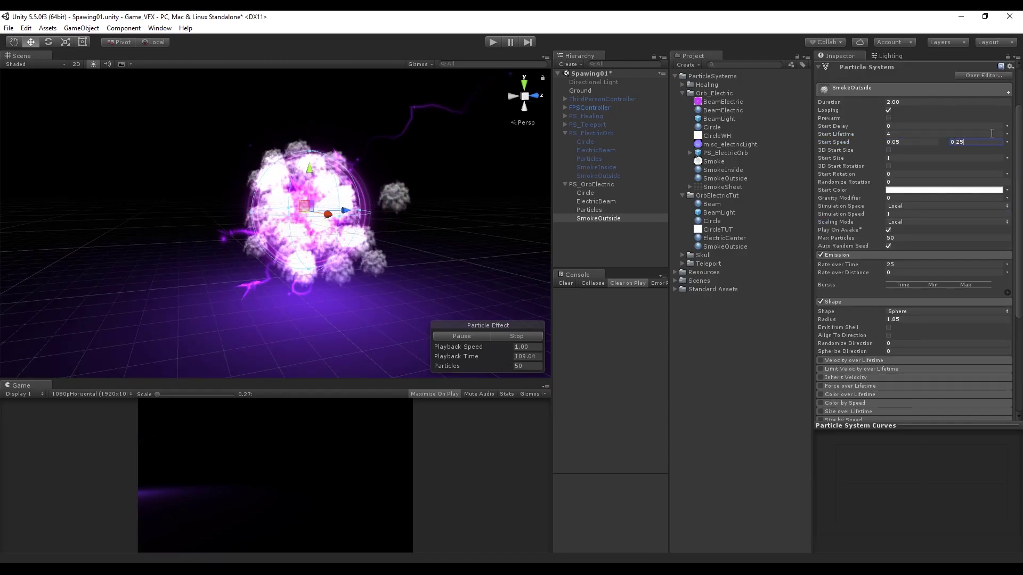
{"action": "key", "text": "Return"}
Randomize SmokeOutside's Start Lifetime between constants 1 and 4, and its Start Size between 0.15 and 1.2
{"action": "left_click", "coordinate": [1007, 134]}
{"action": "left_click", "coordinate": [937, 163]}
{"action": "left_click", "coordinate": [905, 134]}
{"action": "type", "text": "1"}
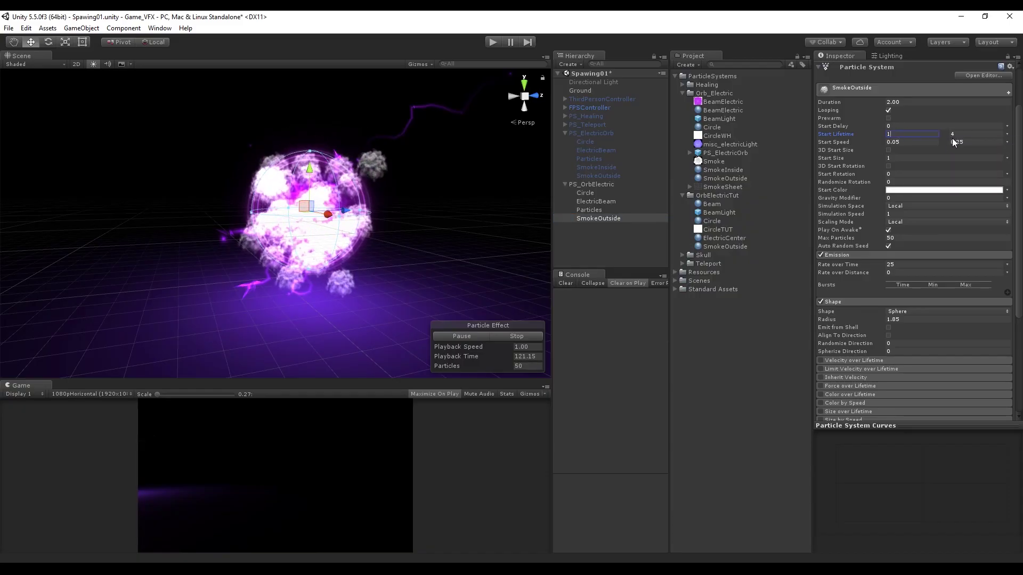
{"action": "left_click", "coordinate": [1007, 157]}
{"action": "left_click", "coordinate": [938, 194]}
{"action": "left_click", "coordinate": [916, 158]}
{"action": "type", "text": "0.15"}
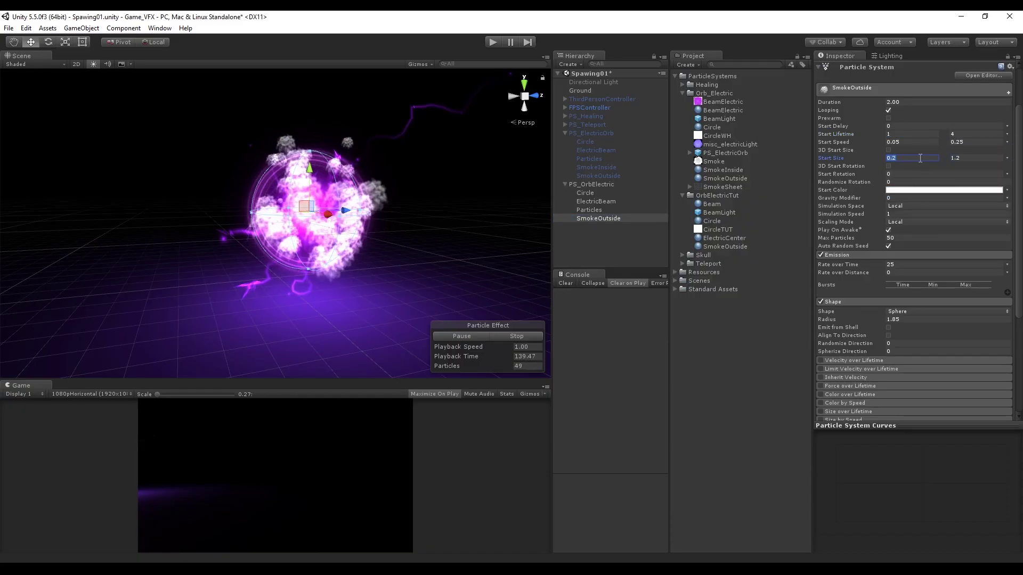
Make SmokeOutside's Start Rotation random between the two constants 0 and 360
{"action": "left_click", "coordinate": [1007, 173]}
{"action": "left_click", "coordinate": [938, 210]}
{"action": "left_click", "coordinate": [966, 174]}
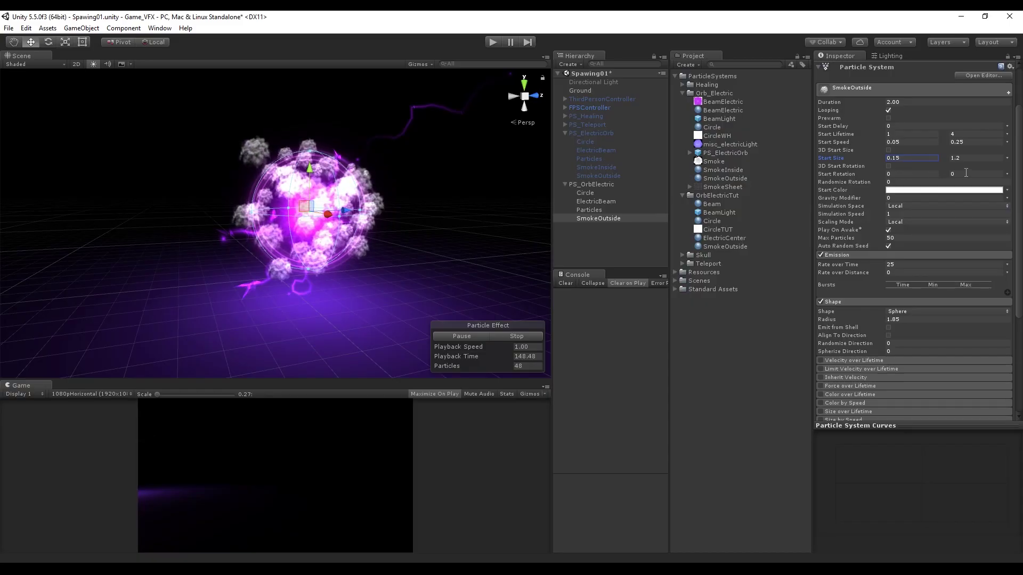
{"action": "type", "text": "360"}
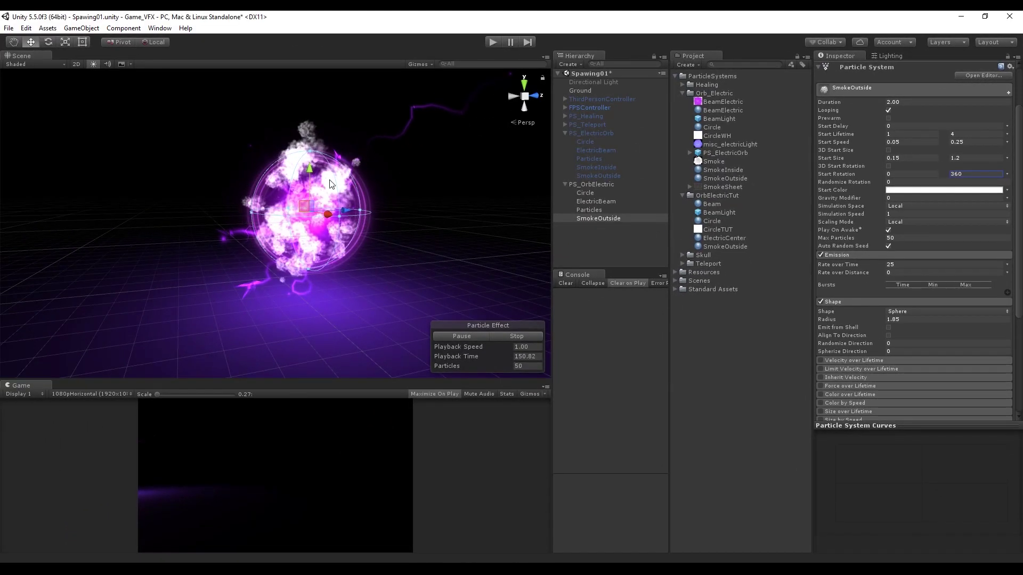
Copy Circle's purple Start Color and paste it into SmokeOutside's Start Color
{"action": "scroll", "coordinate": [925, 265], "scroll_direction": "up", "scroll_amount": 3}
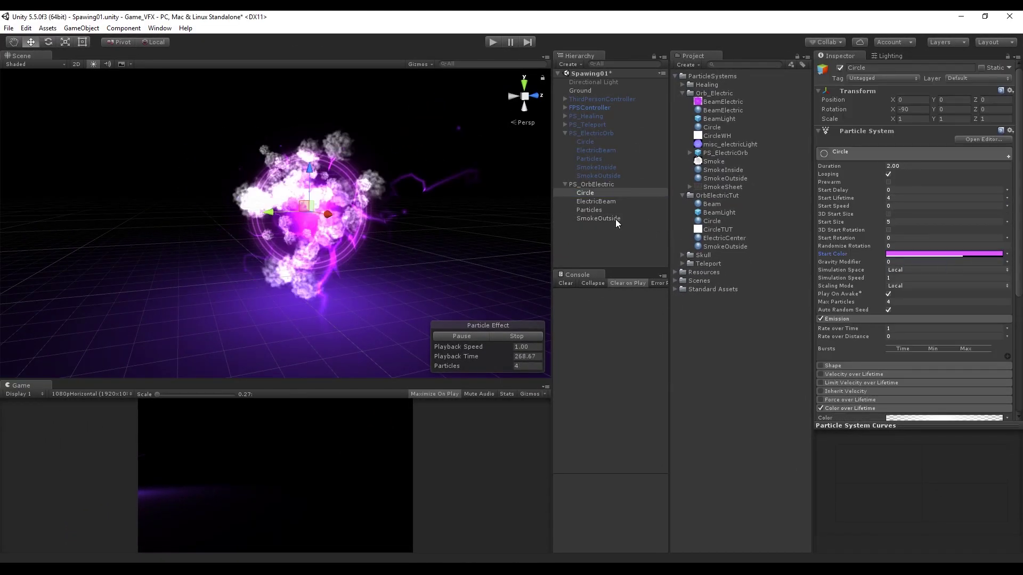
{"action": "left_click", "coordinate": [599, 218]}
{"action": "left_click", "coordinate": [911, 276]}
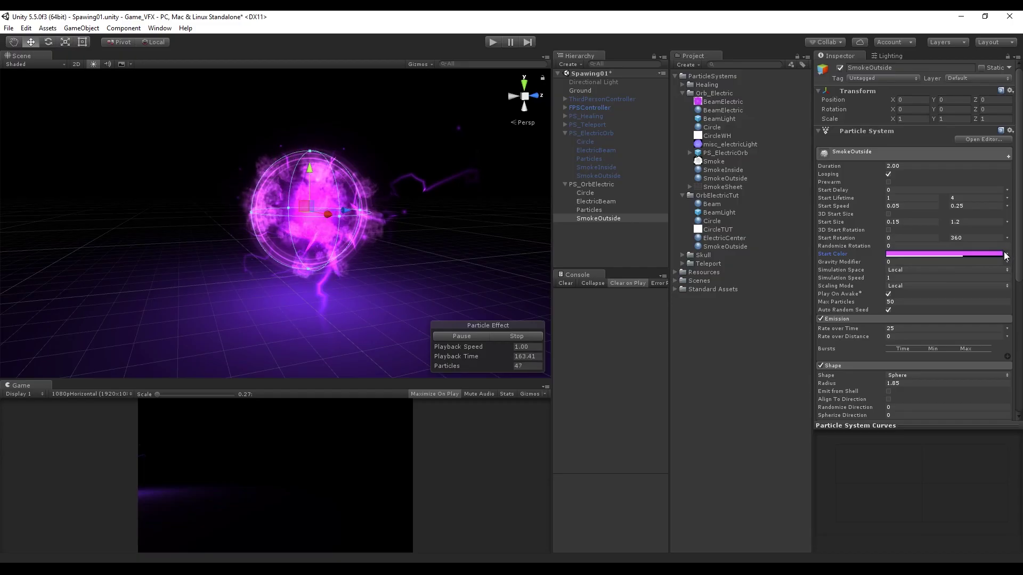
Switch SmokeOutside's Start Color to Random Between Two Colors and copy the purple into the second color
{"action": "left_click", "coordinate": [1005, 257]}
{"action": "left_click", "coordinate": [926, 279]}
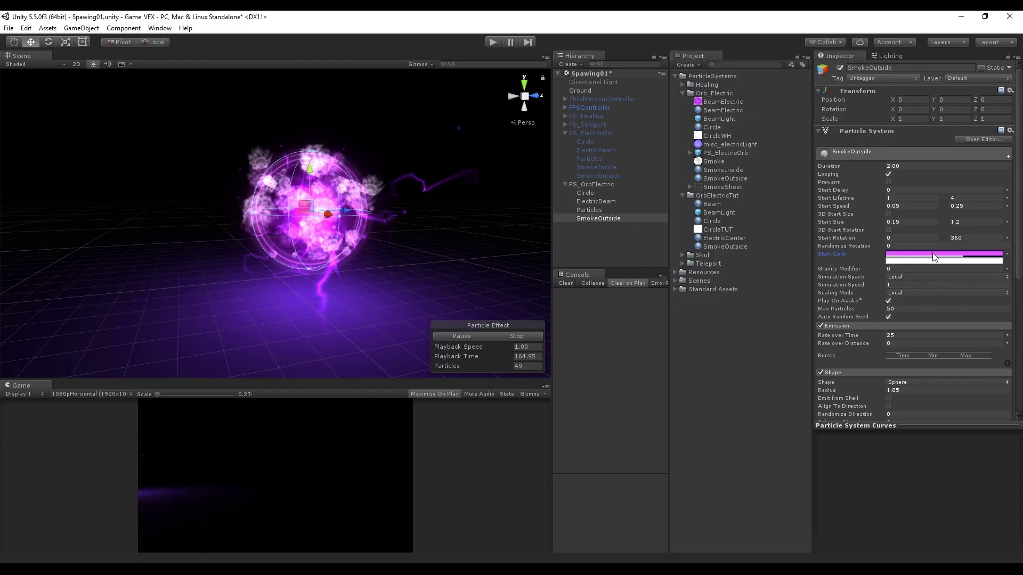
{"action": "right_click", "coordinate": [934, 258]}
{"action": "left_click", "coordinate": [921, 266]}
{"action": "right_click", "coordinate": [930, 261]}
{"action": "left_click", "coordinate": [927, 281]}
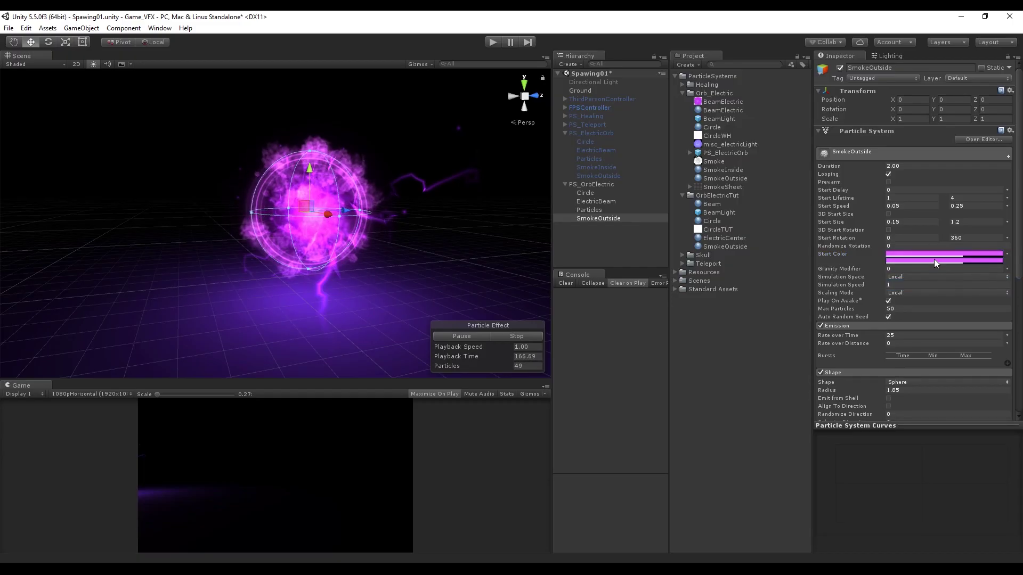
Lower the alpha of SmokeOutside's second Start Color to about 45
{"action": "left_click", "coordinate": [934, 260]}
{"action": "left_click_drag", "start_coordinate": [624, 259], "coordinate": [586, 260]}
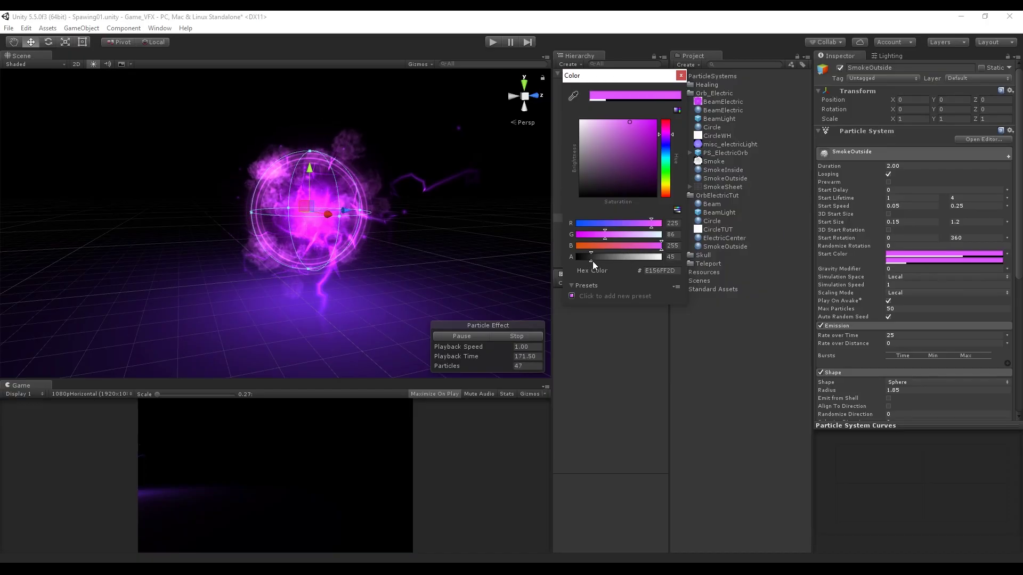
Enable Color over Lifetime on SmokeOutside with a white gradient that fades in and out, and set the emission Rate over Time to 50
{"action": "scroll", "coordinate": [850, 305], "scroll_direction": "down", "scroll_amount": 5}
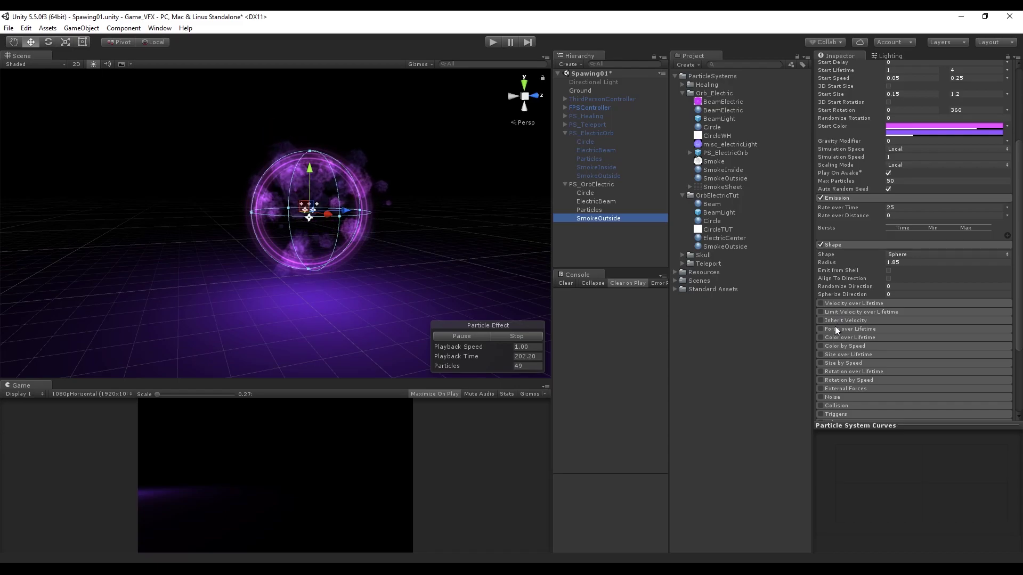
{"action": "left_click", "coordinate": [821, 338]}
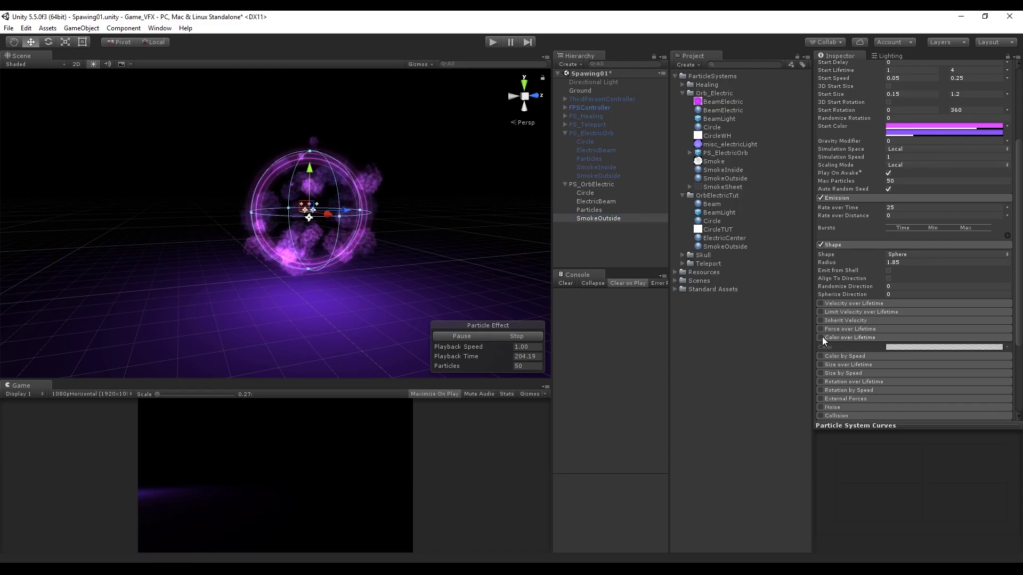
{"action": "left_click", "coordinate": [897, 346]}
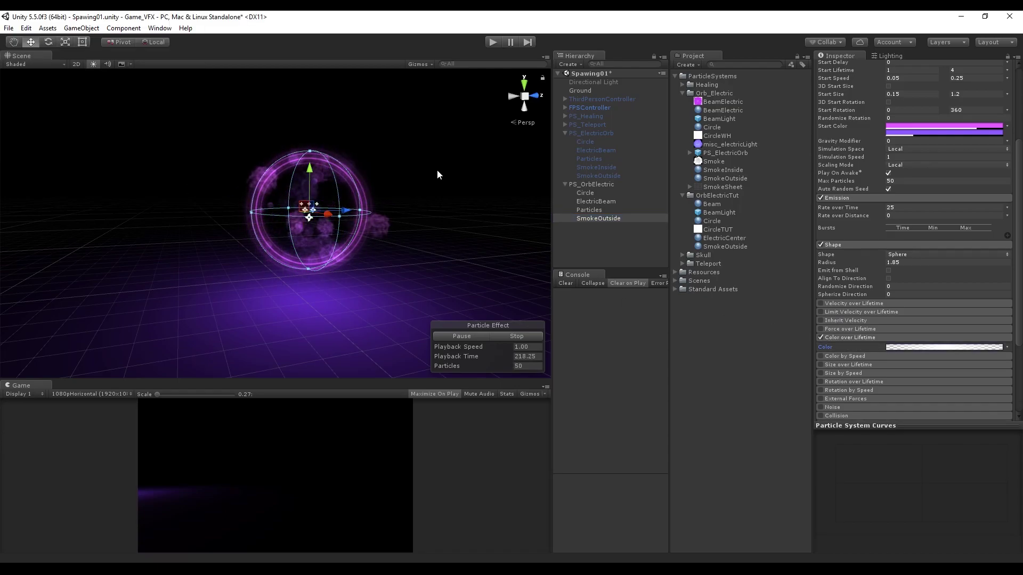
{"action": "scroll", "coordinate": [858, 275], "scroll_direction": "down", "scroll_amount": 3}
{"action": "left_click", "coordinate": [858, 274]}
Enable Size over Lifetime on SmokeOutside with a linear rising curve that starts at about 0.7 and ends at 1.0
{"action": "left_click", "coordinate": [820, 291]}
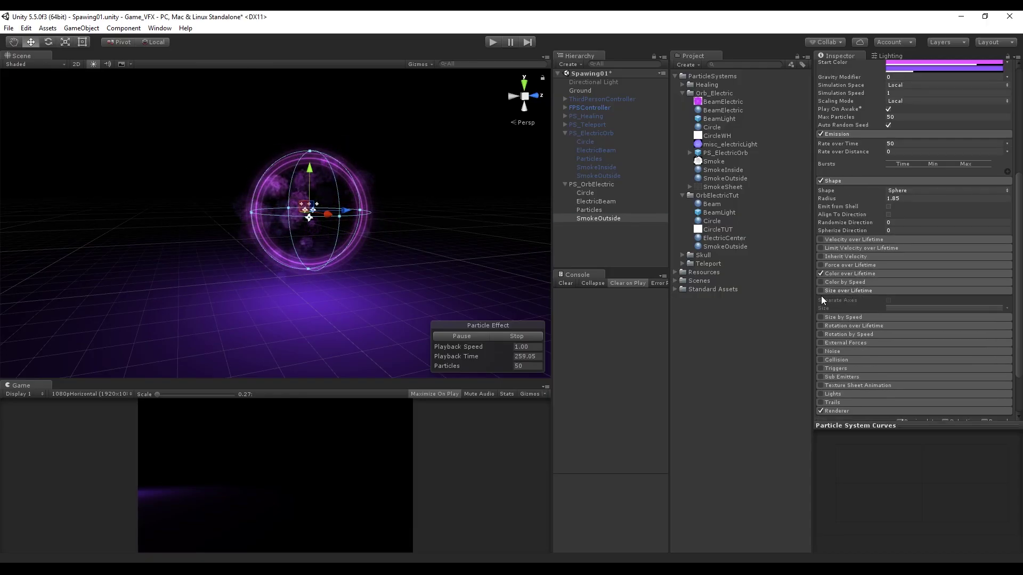
{"action": "left_click", "coordinate": [906, 308]}
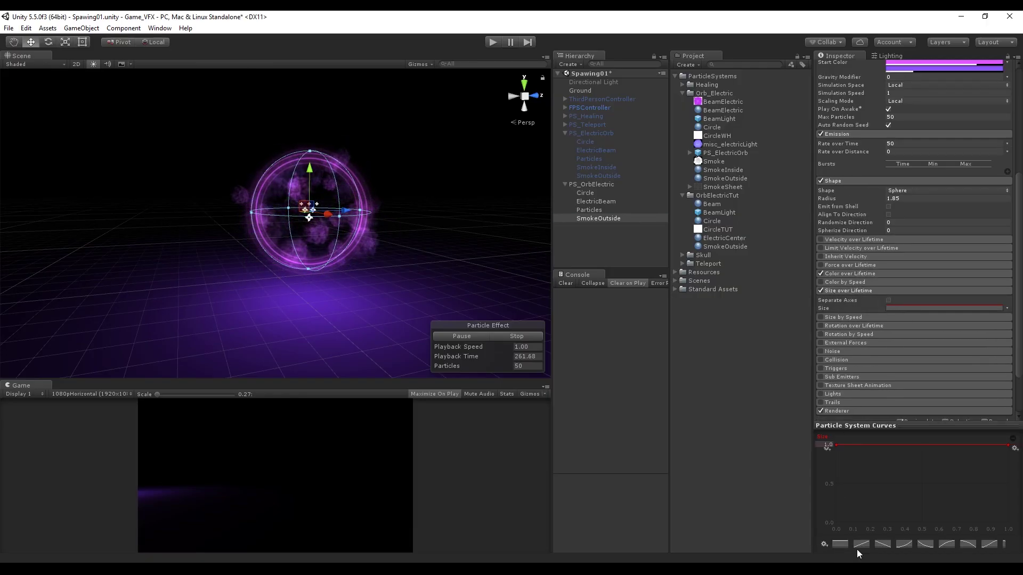
{"action": "left_click", "coordinate": [861, 544]}
{"action": "left_click_drag", "start_coordinate": [836, 523], "coordinate": [836, 470]}
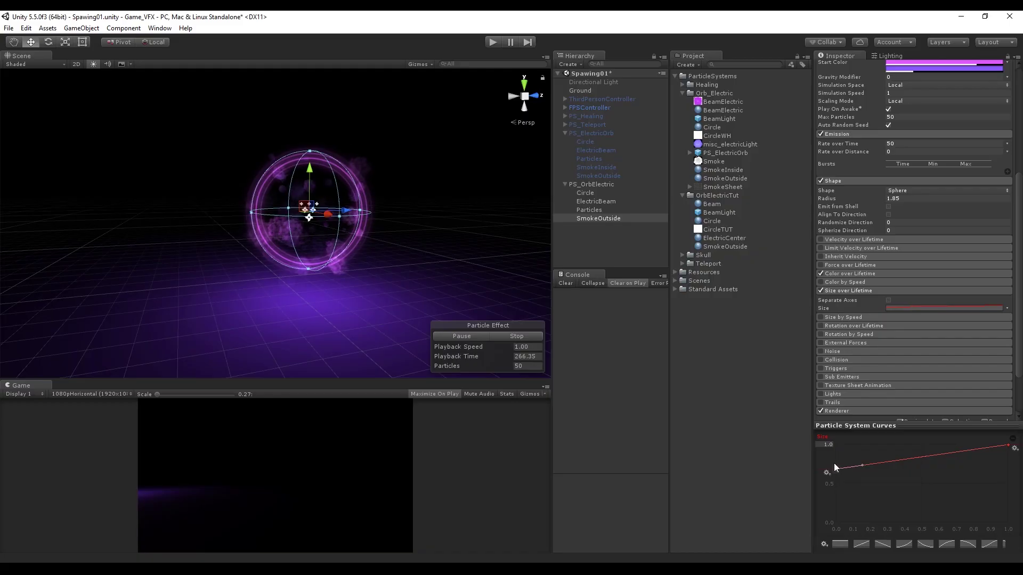
{"action": "left_click", "coordinate": [849, 291]}
Enable Rotation over Lifetime on SmokeOutside with an Angular Velocity of 45
{"action": "left_click", "coordinate": [845, 264]}
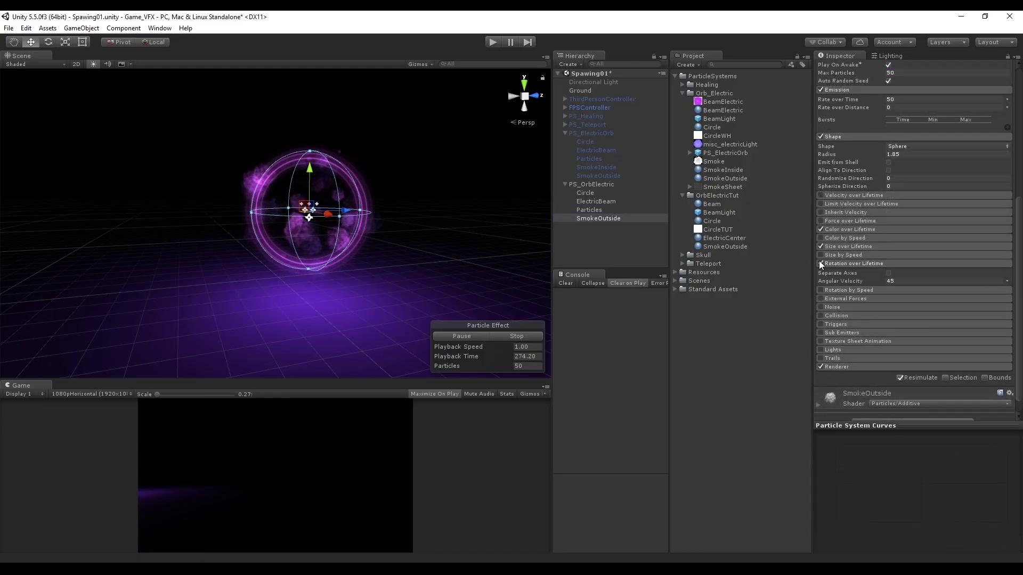
{"action": "left_click", "coordinate": [820, 263]}
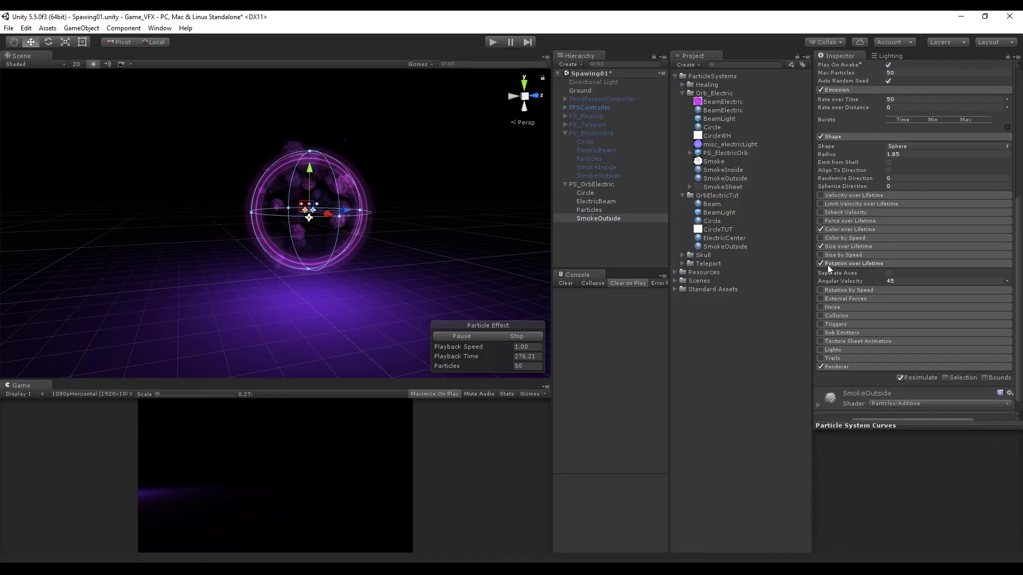
{"action": "left_click", "coordinate": [879, 263]}
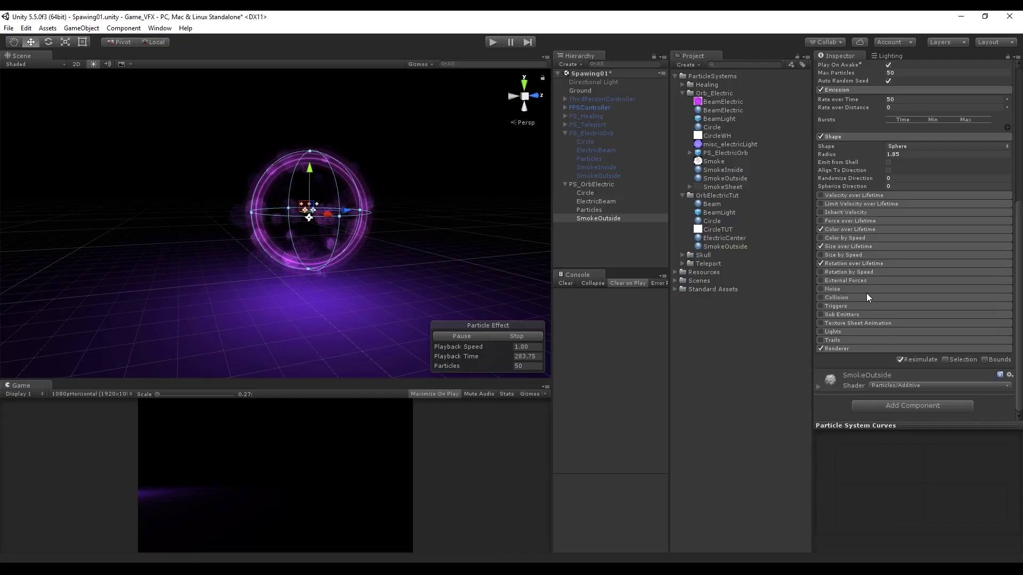
Set the Max Particle Size to 3 in SmokeOutside's Renderer module
{"action": "left_click", "coordinate": [854, 349]}
{"action": "scroll", "coordinate": [879, 355], "scroll_direction": "down", "scroll_amount": 5}
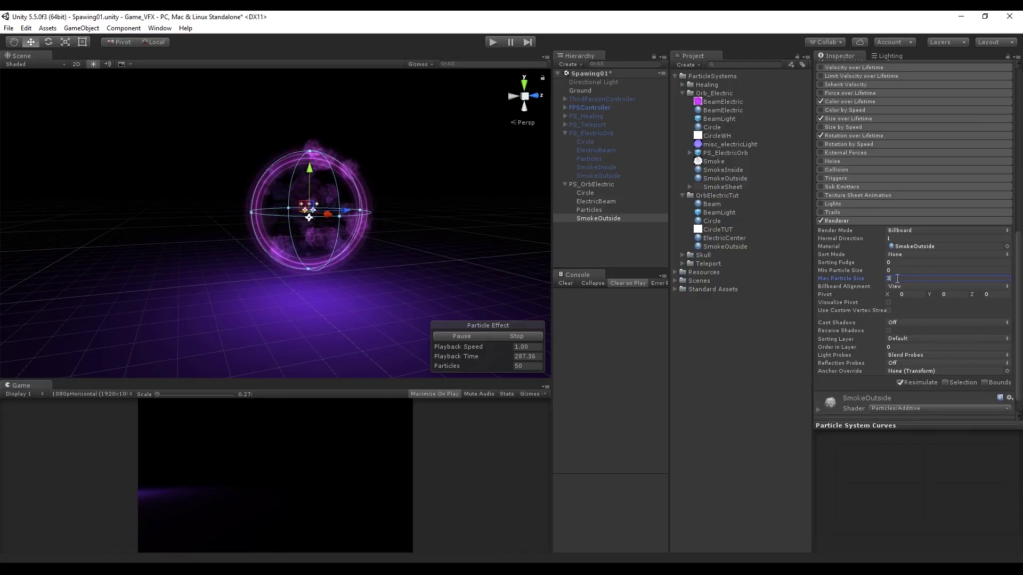
{"action": "left_click", "coordinate": [892, 218]}
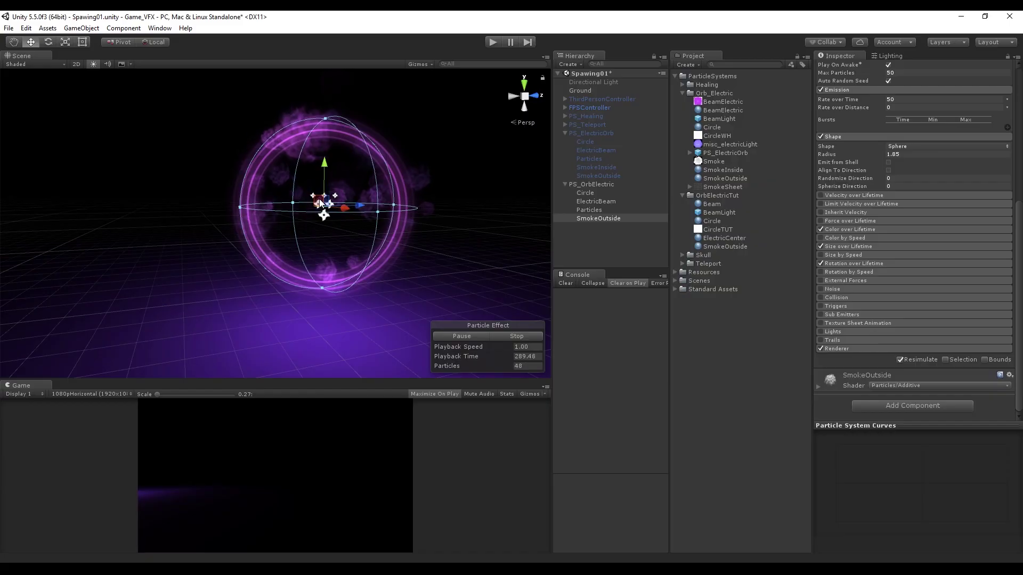
Turn SmokeOutside's Emit from Shell off and back on to compare how the smoke spreads around the orb
{"action": "scroll", "coordinate": [929, 204], "scroll_direction": "up", "scroll_amount": 10}
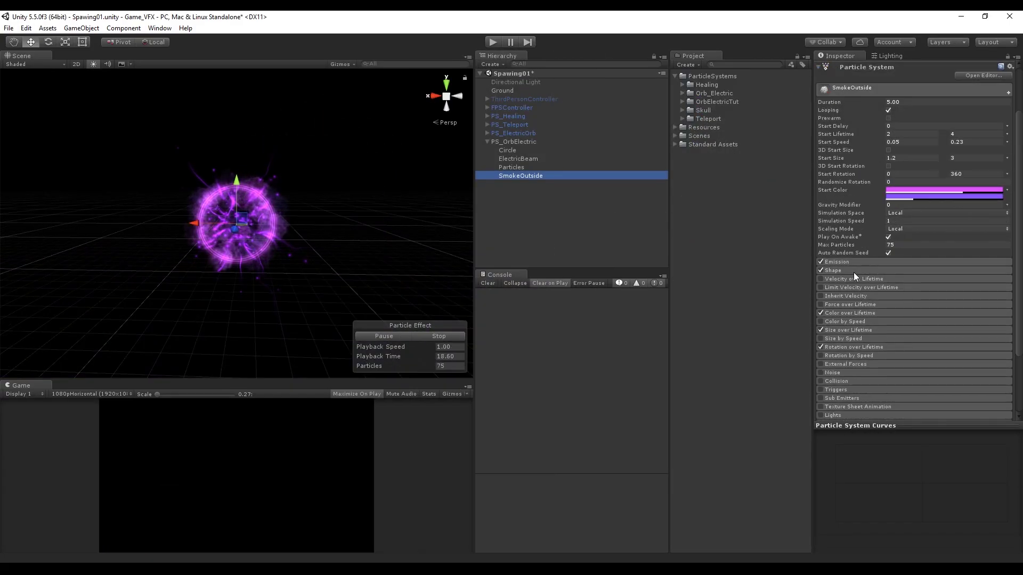
{"action": "left_click", "coordinate": [855, 270]}
{"action": "scroll", "coordinate": [850, 299], "scroll_direction": "down", "scroll_amount": 2}
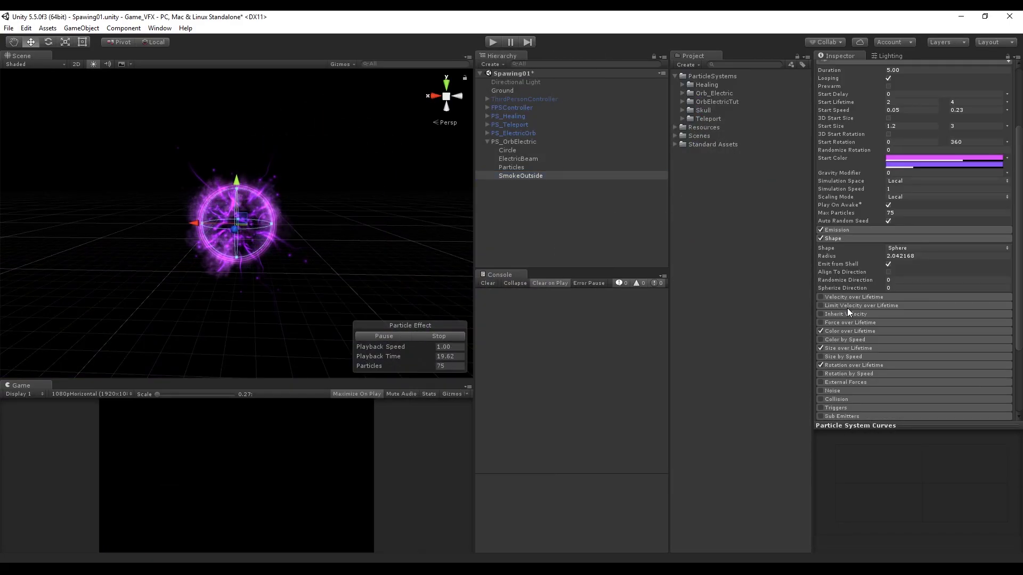
{"action": "left_click", "coordinate": [888, 264]}
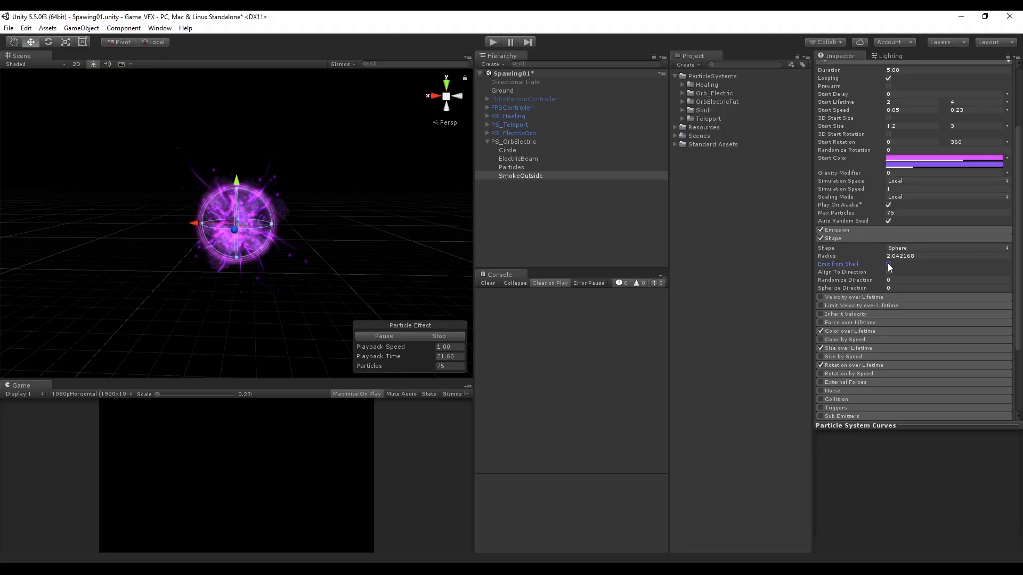
{"action": "left_click", "coordinate": [888, 264]}
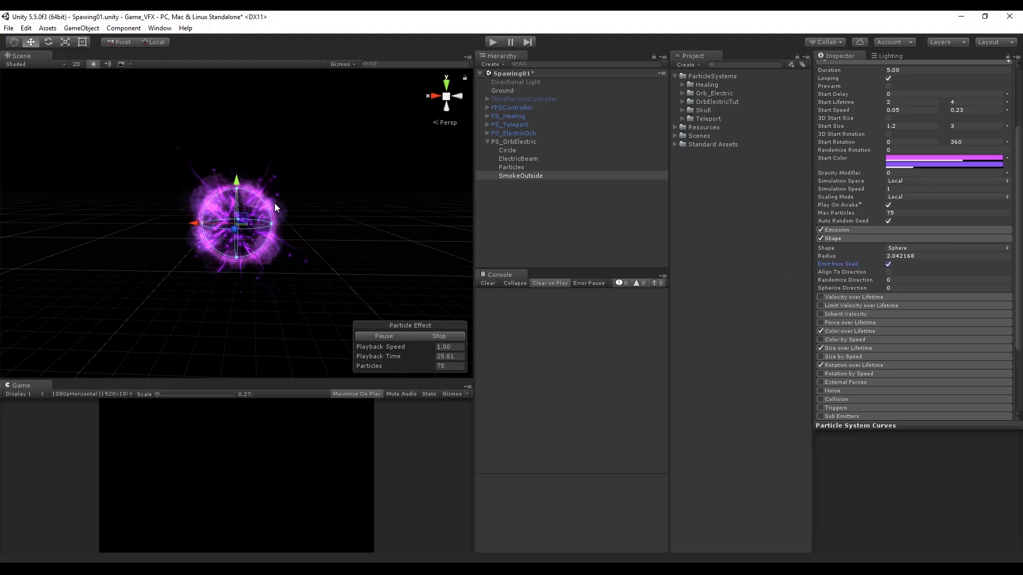
{"action": "left_click", "coordinate": [832, 238]}
{"action": "scroll", "coordinate": [916, 176], "scroll_direction": "up", "scroll_amount": 4}
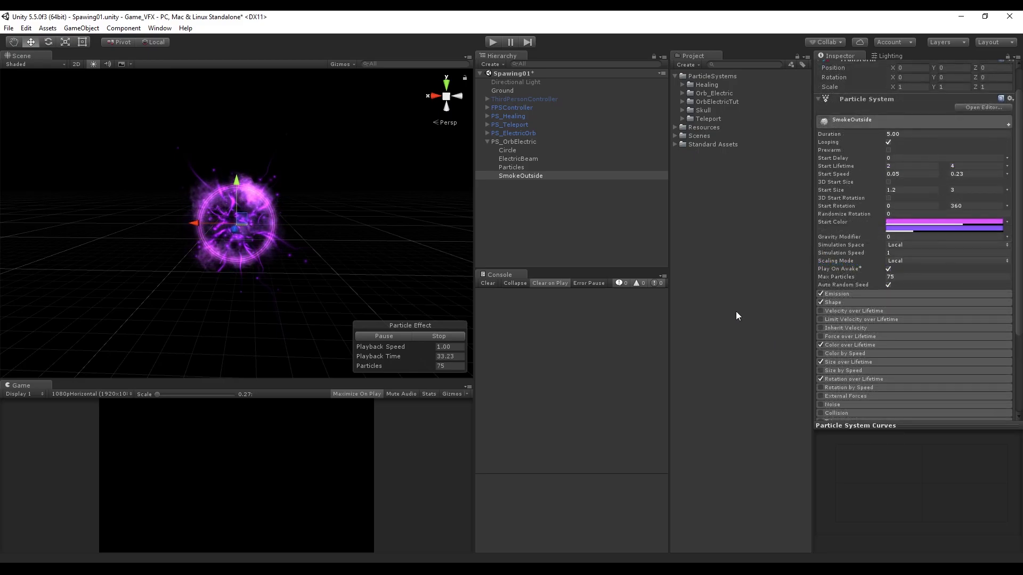
Review the Emission, Shape, Velocity over Lifetime and Noise settings of the Particles system
{"action": "left_click", "coordinate": [511, 167]}
{"action": "scroll", "coordinate": [906, 176], "scroll_direction": "down", "scroll_amount": 2}
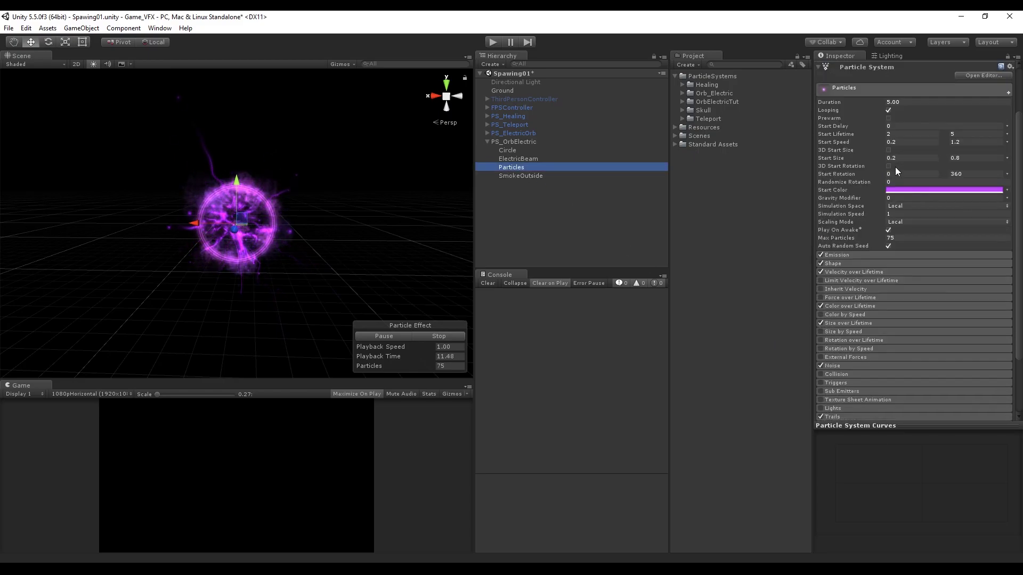
{"action": "left_click", "coordinate": [870, 260]}
{"action": "left_click", "coordinate": [856, 264]}
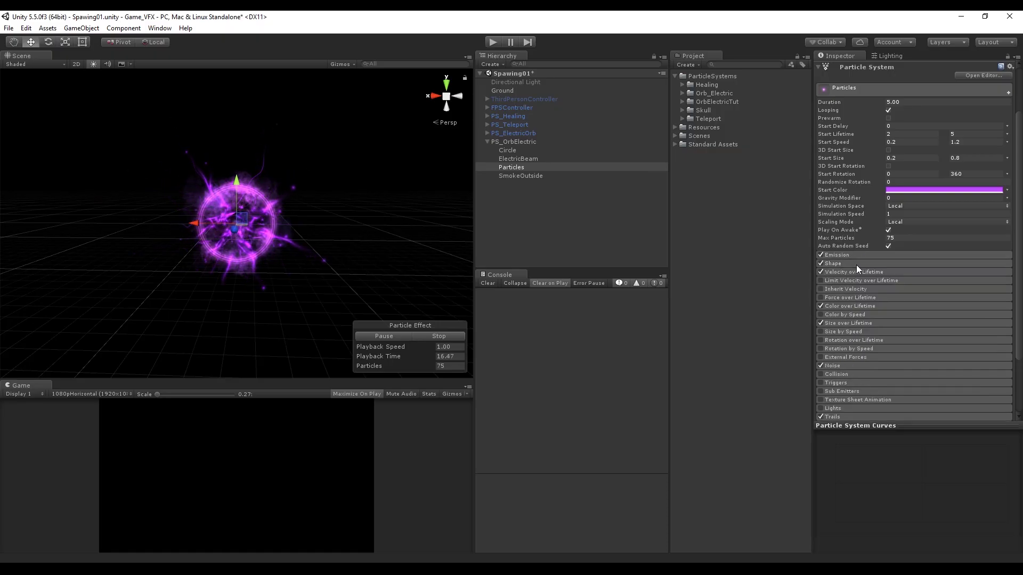
{"action": "left_click", "coordinate": [862, 255]}
{"action": "left_click", "coordinate": [849, 302]}
{"action": "left_click", "coordinate": [874, 359]}
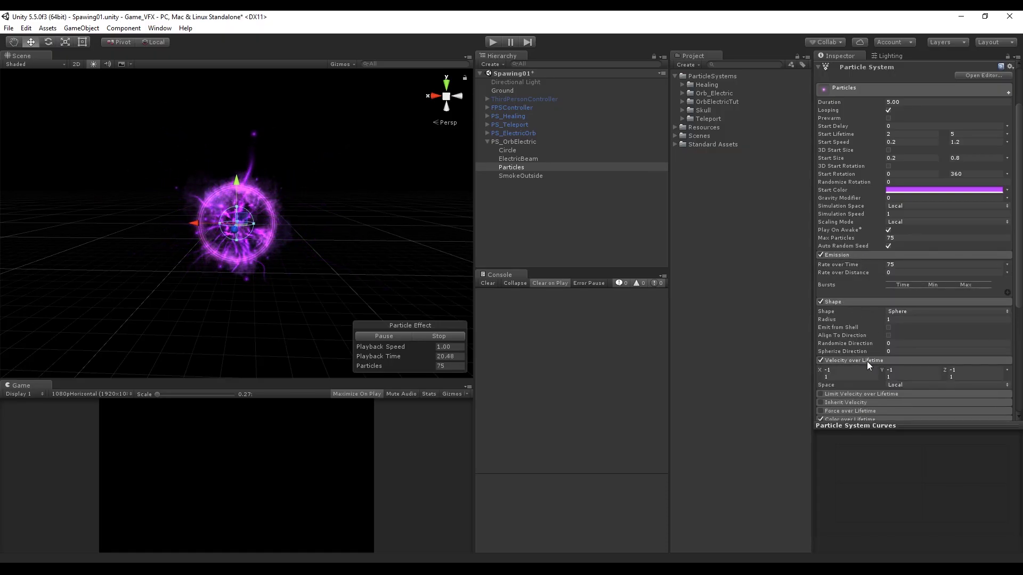
{"action": "scroll", "coordinate": [868, 361], "scroll_direction": "down", "scroll_amount": 5}
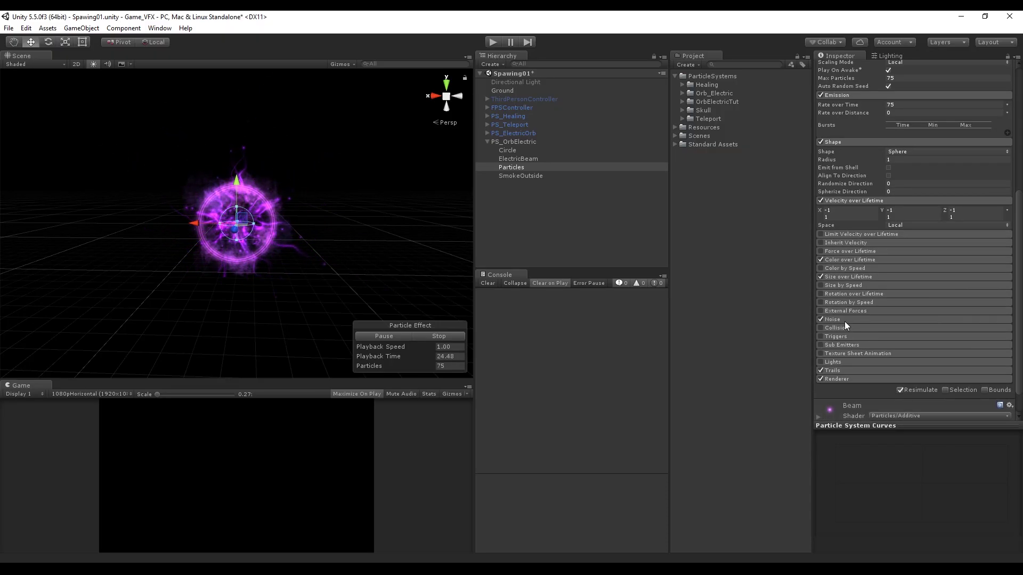
{"action": "left_click", "coordinate": [845, 321]}
{"action": "scroll", "coordinate": [874, 373], "scroll_direction": "down", "scroll_amount": 3}
{"action": "left_click", "coordinate": [832, 223]}
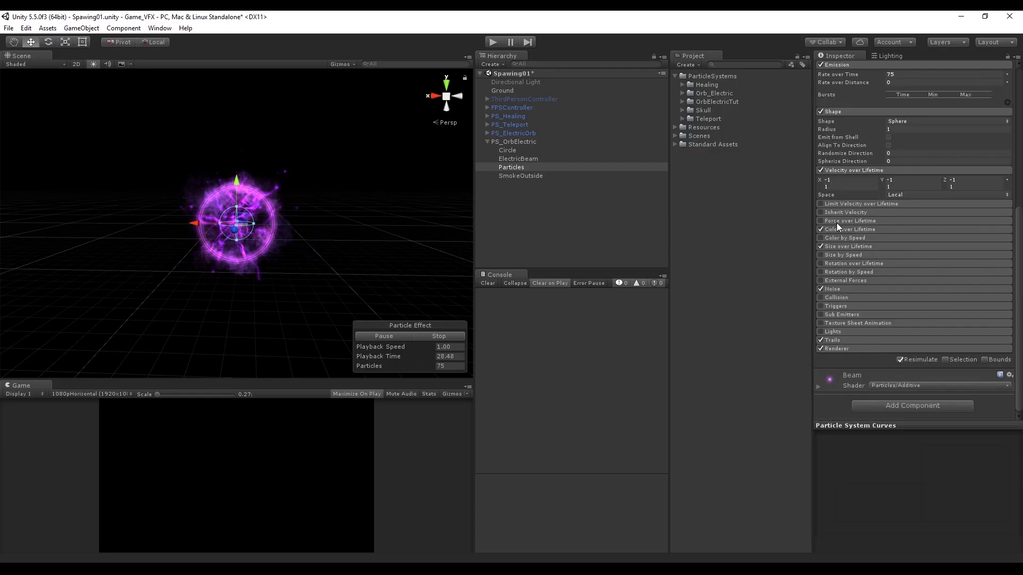
Review ElectricBeam's Emission, Color over Lifetime, Size over Lifetime and Rotation over Lifetime settings
{"action": "left_click", "coordinate": [518, 159]}
{"action": "scroll", "coordinate": [852, 213], "scroll_direction": "up", "scroll_amount": 5}
{"action": "scroll", "coordinate": [829, 186], "scroll_direction": "down", "scroll_amount": 1}
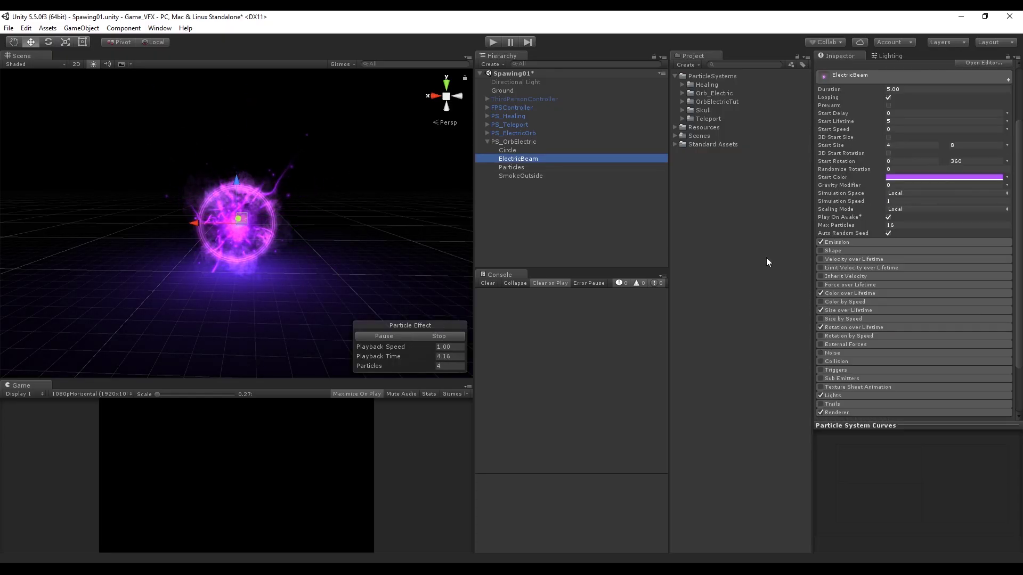
{"action": "left_click", "coordinate": [845, 243]}
{"action": "left_click", "coordinate": [845, 243]}
{"action": "left_click", "coordinate": [857, 295]}
{"action": "left_click", "coordinate": [852, 294]}
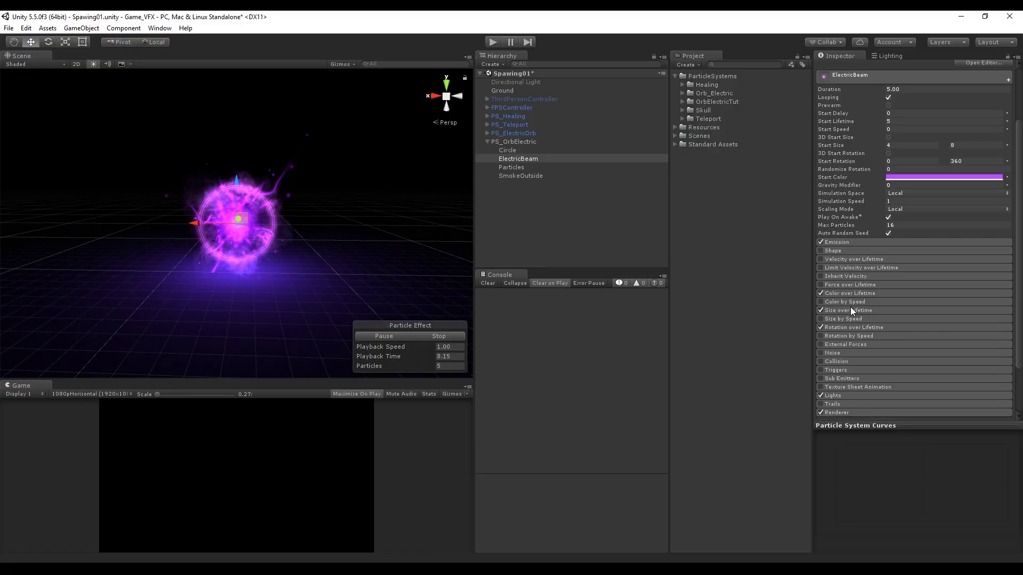
{"action": "left_click", "coordinate": [849, 309]}
{"action": "left_click", "coordinate": [849, 309]}
{"action": "left_click", "coordinate": [849, 327]}
{"action": "left_click", "coordinate": [849, 327]}
Review Circle's main and Emission settings, and run the scene to preview the electric orb in the game
{"action": "left_click", "coordinate": [538, 150]}
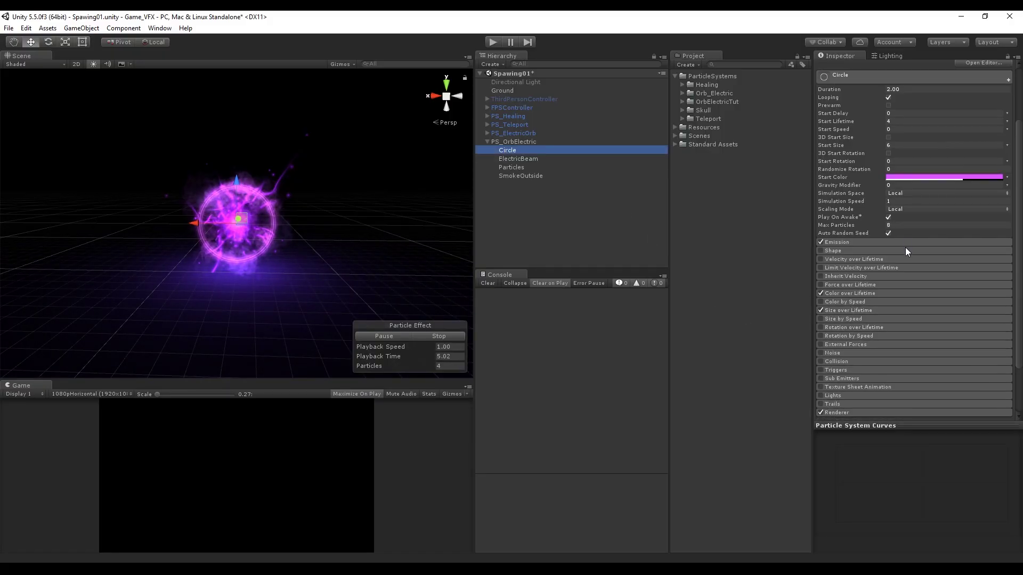
{"action": "left_click", "coordinate": [853, 242]}
{"action": "scroll", "coordinate": [849, 194], "scroll_direction": "up", "scroll_amount": 3}
{"action": "scroll", "coordinate": [849, 194], "scroll_direction": "down", "scroll_amount": 4}
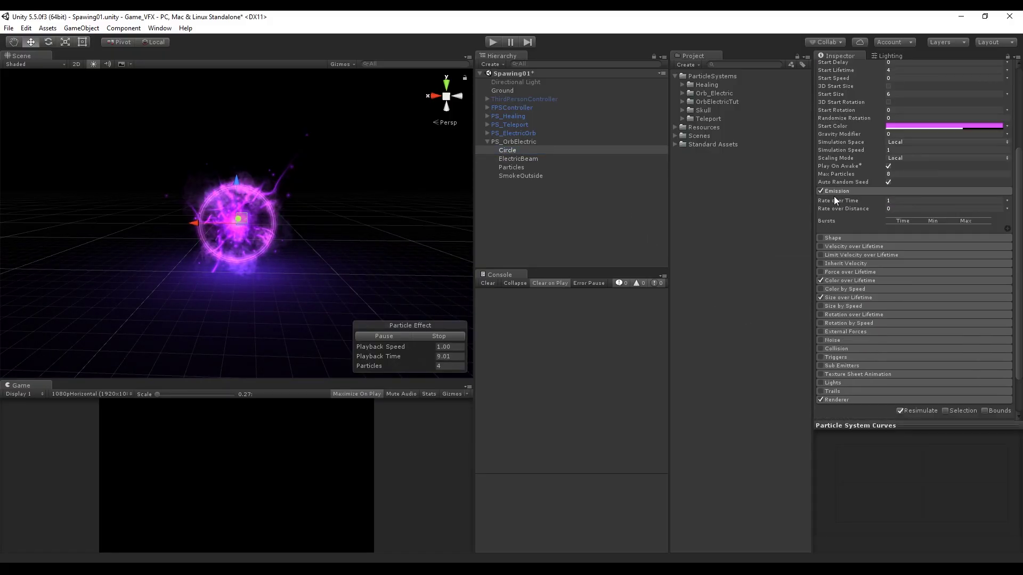
{"action": "left_click", "coordinate": [834, 192]}
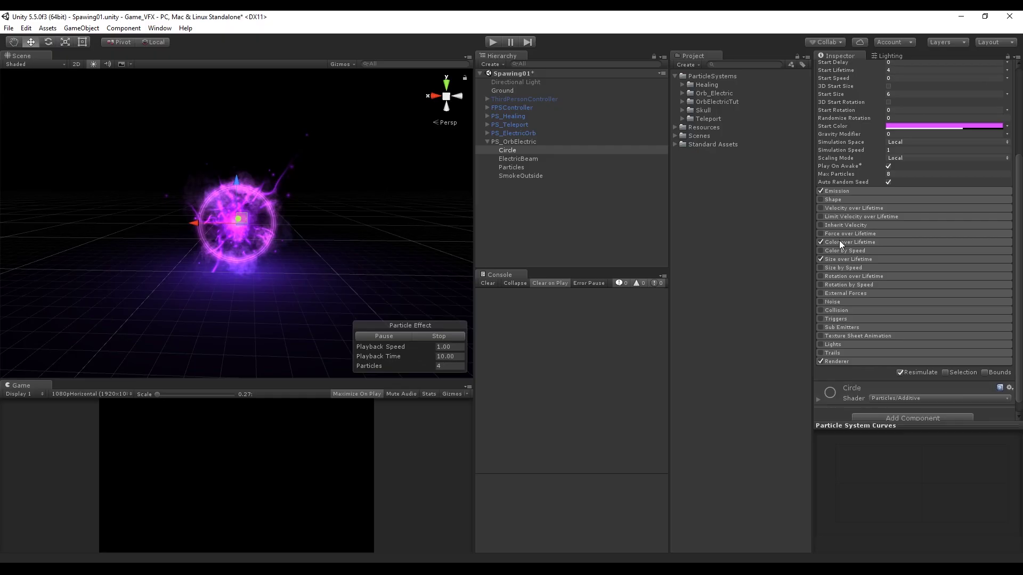
{"action": "left_click", "coordinate": [492, 42]}
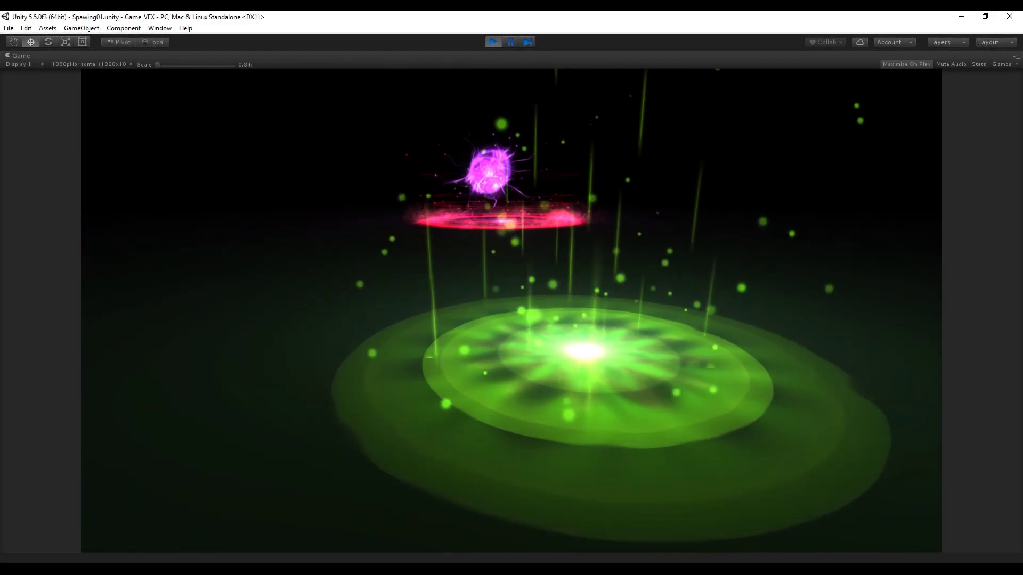